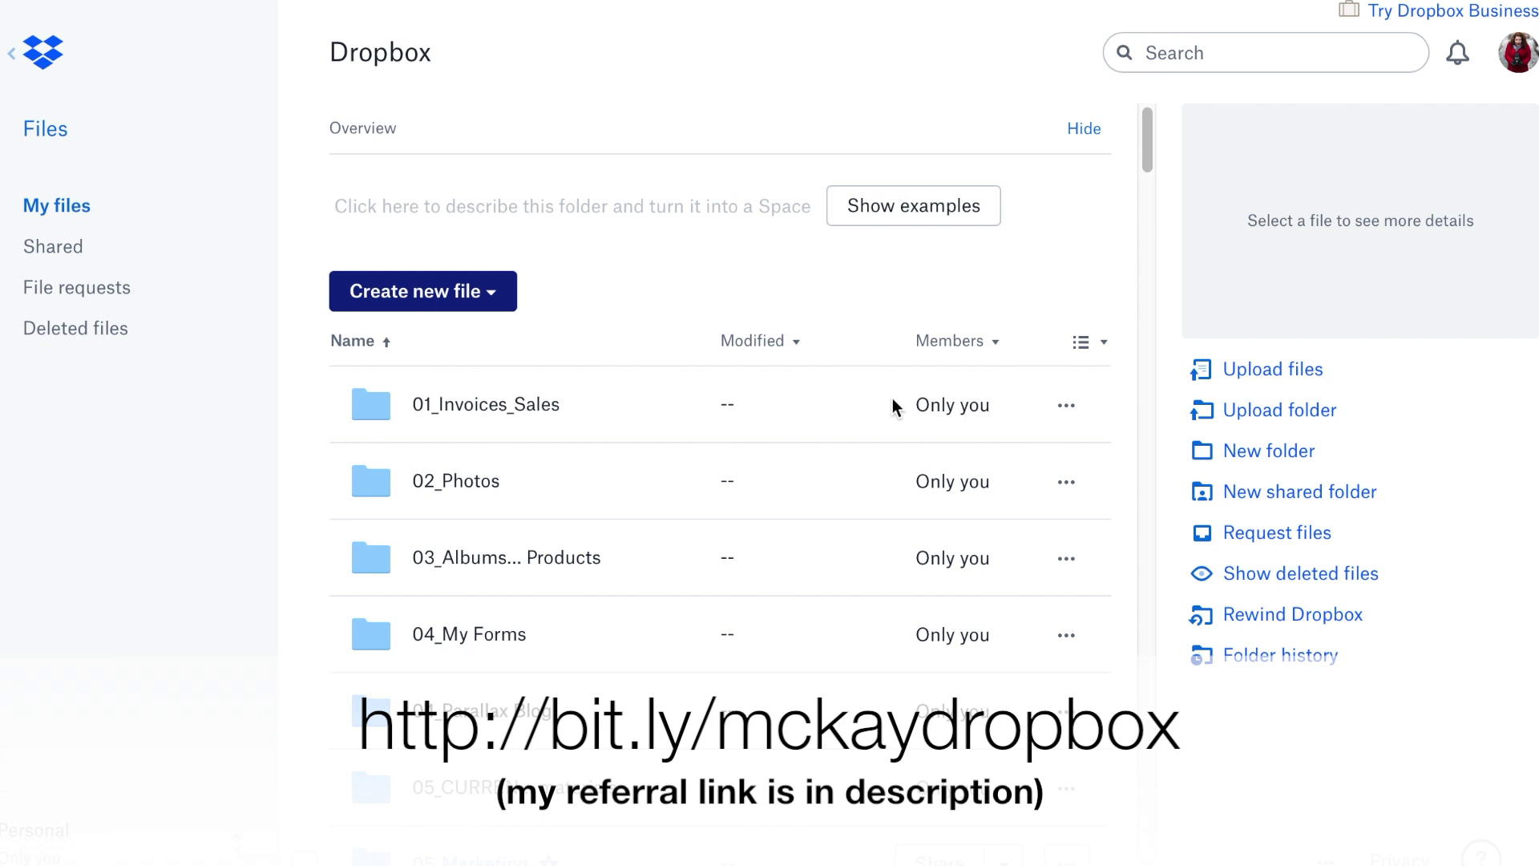
Step: Check the storage space used in the account details and close them
click(1517, 52)
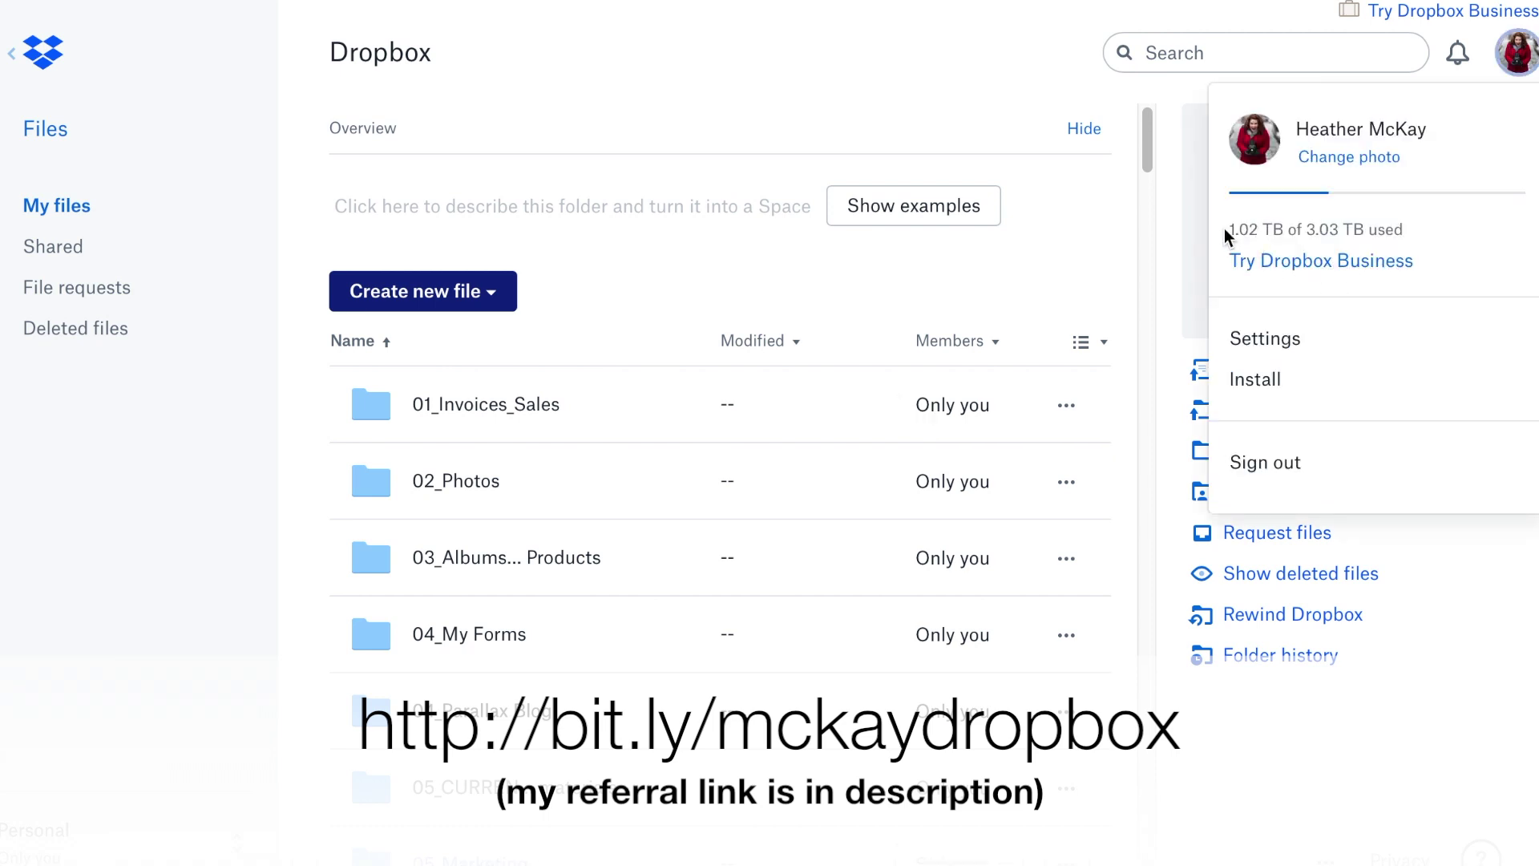
drag(1229, 228, 1413, 228)
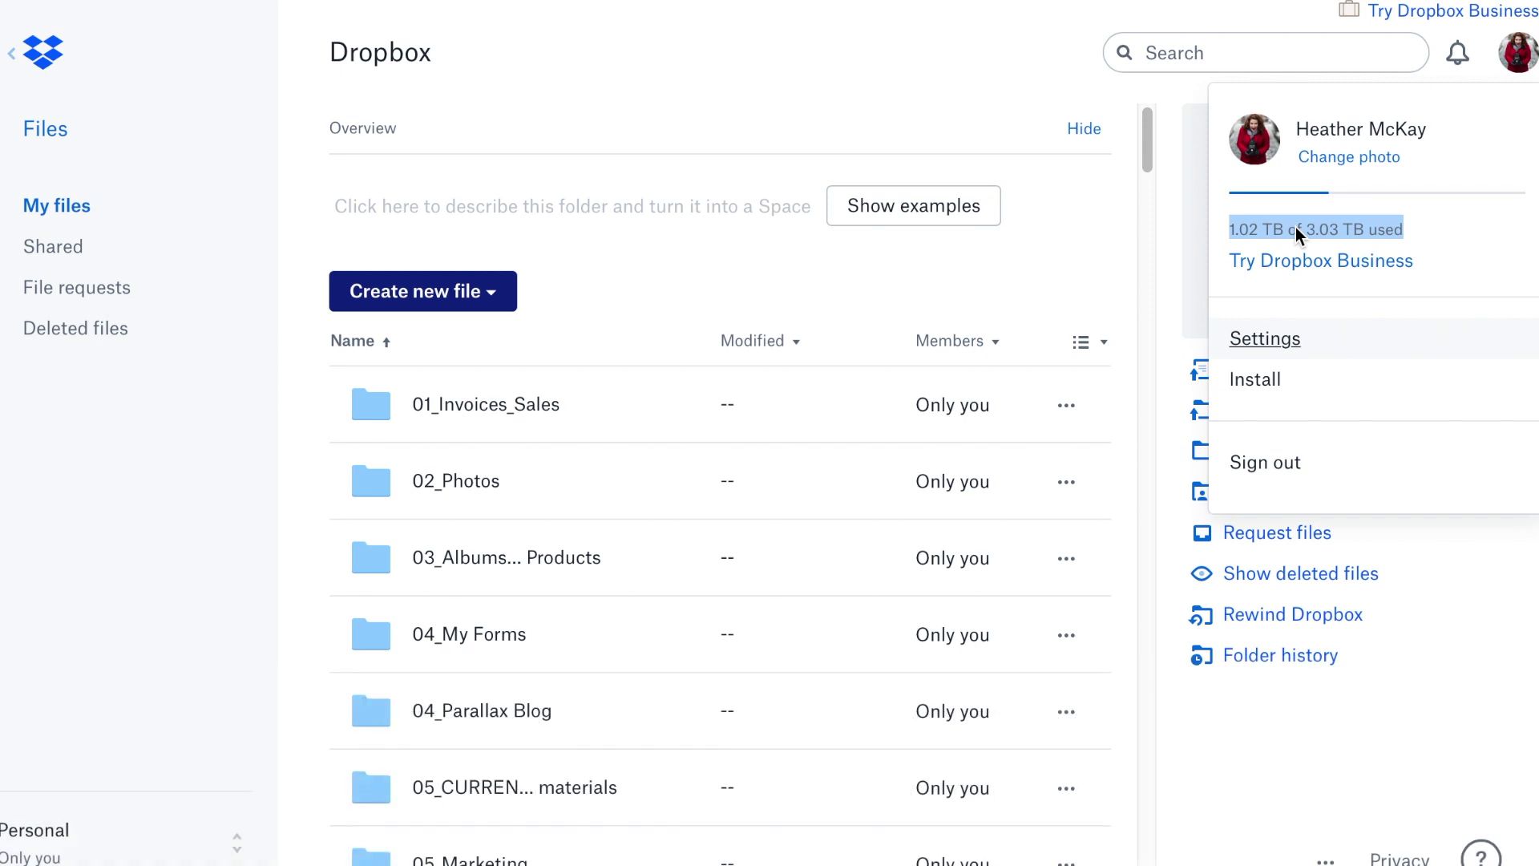
click(1409, 233)
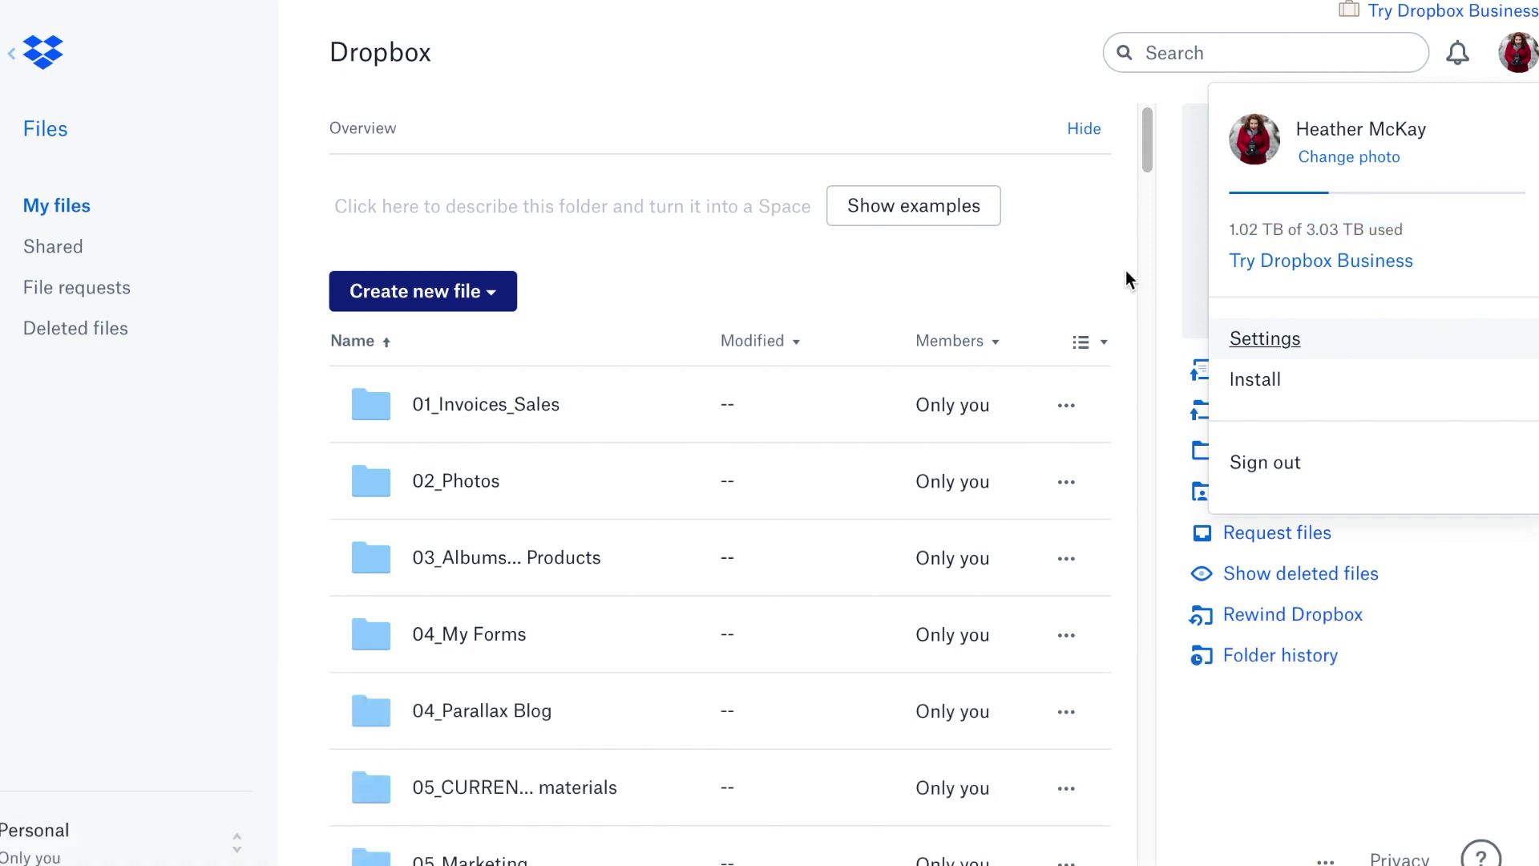
click(1146, 148)
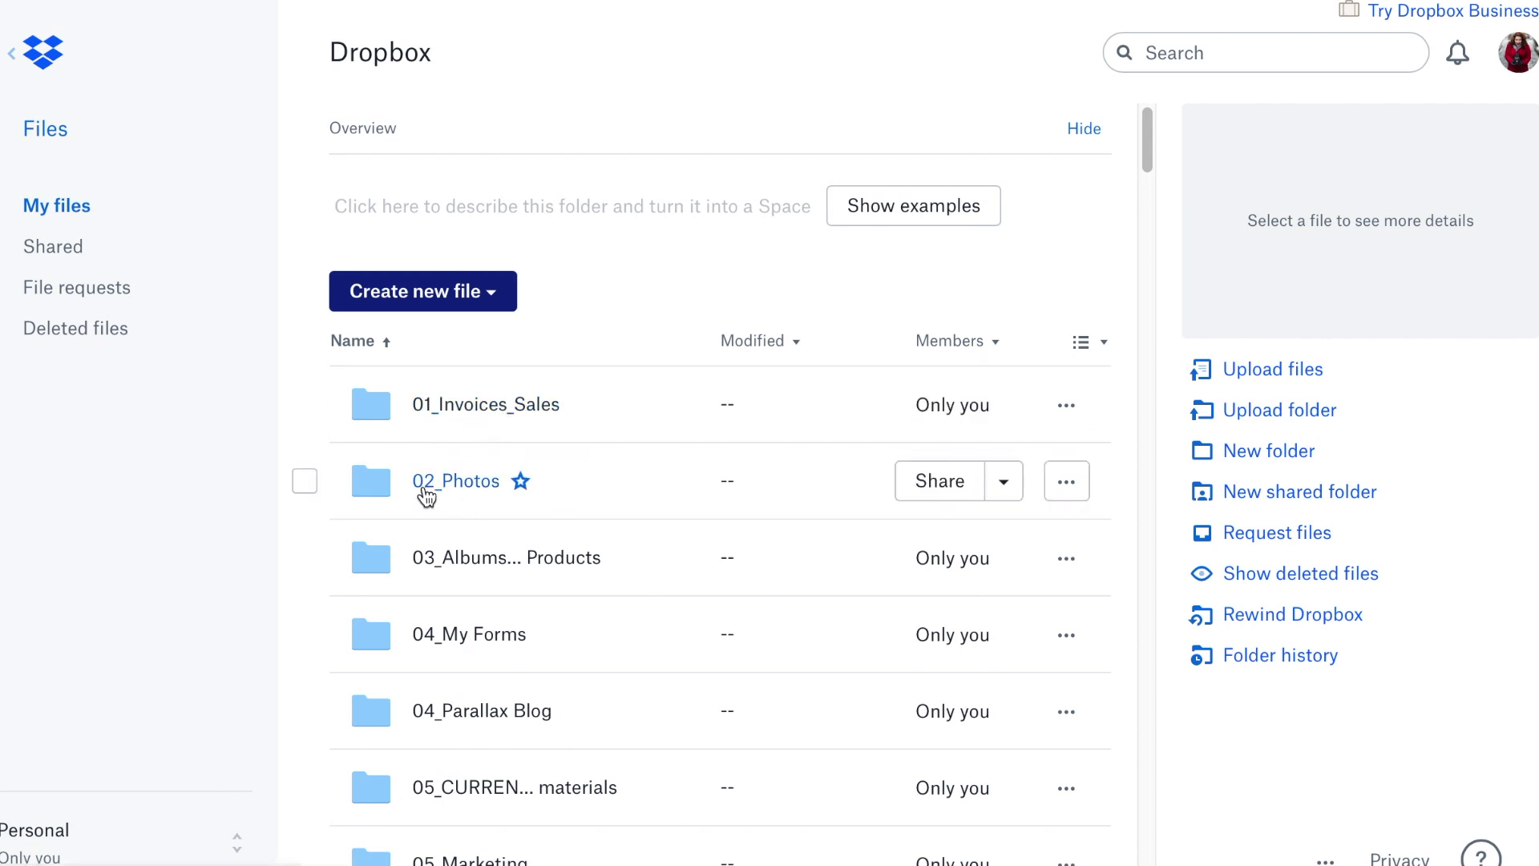
Step: Open the 02_Photos folder and look through its yearly subfolders
click(464, 482)
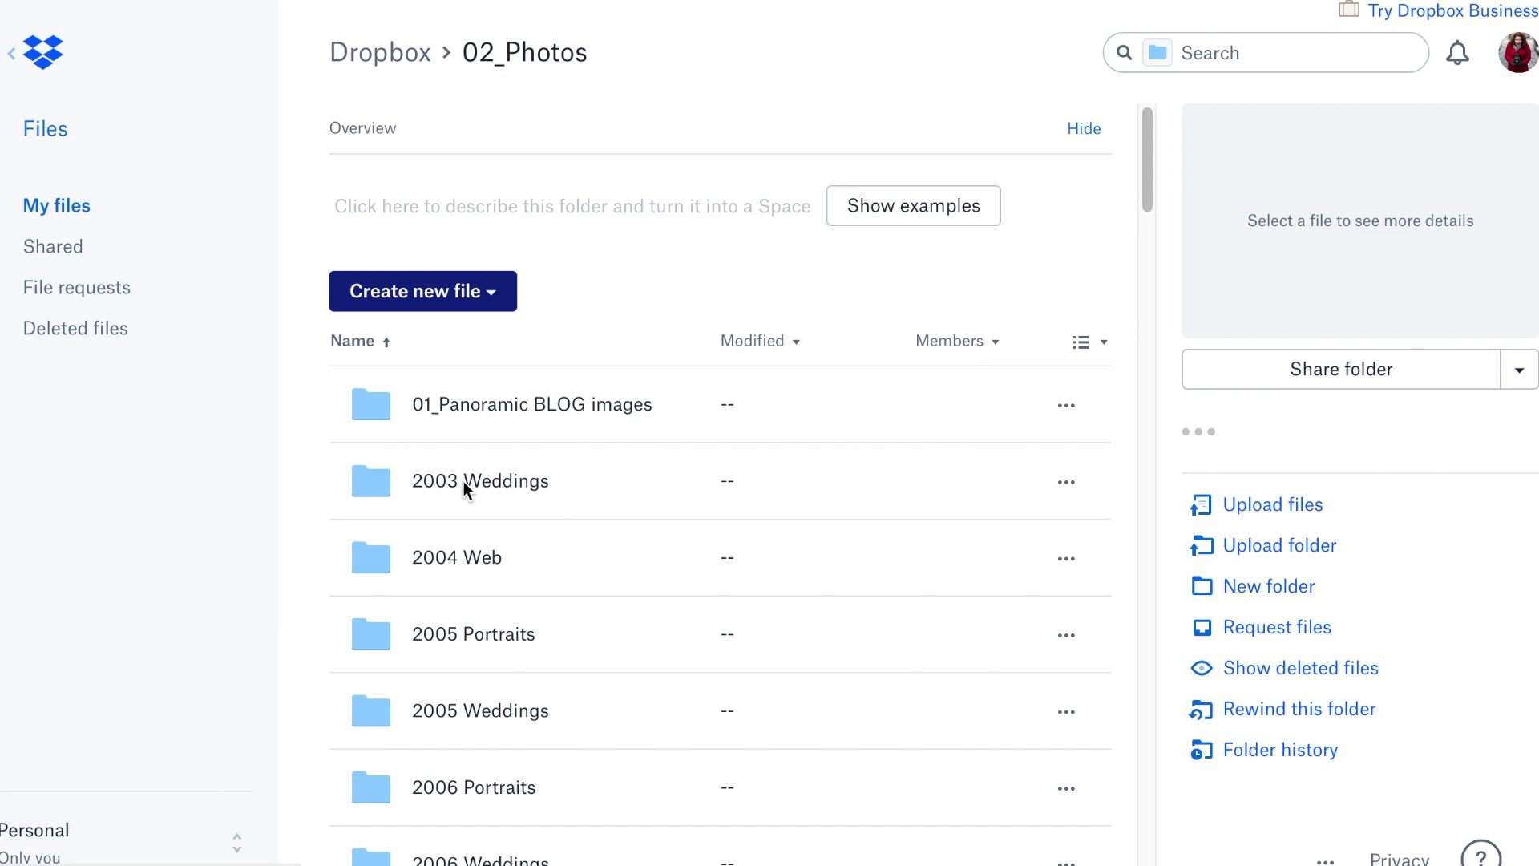
scroll(463, 612, down, 5)
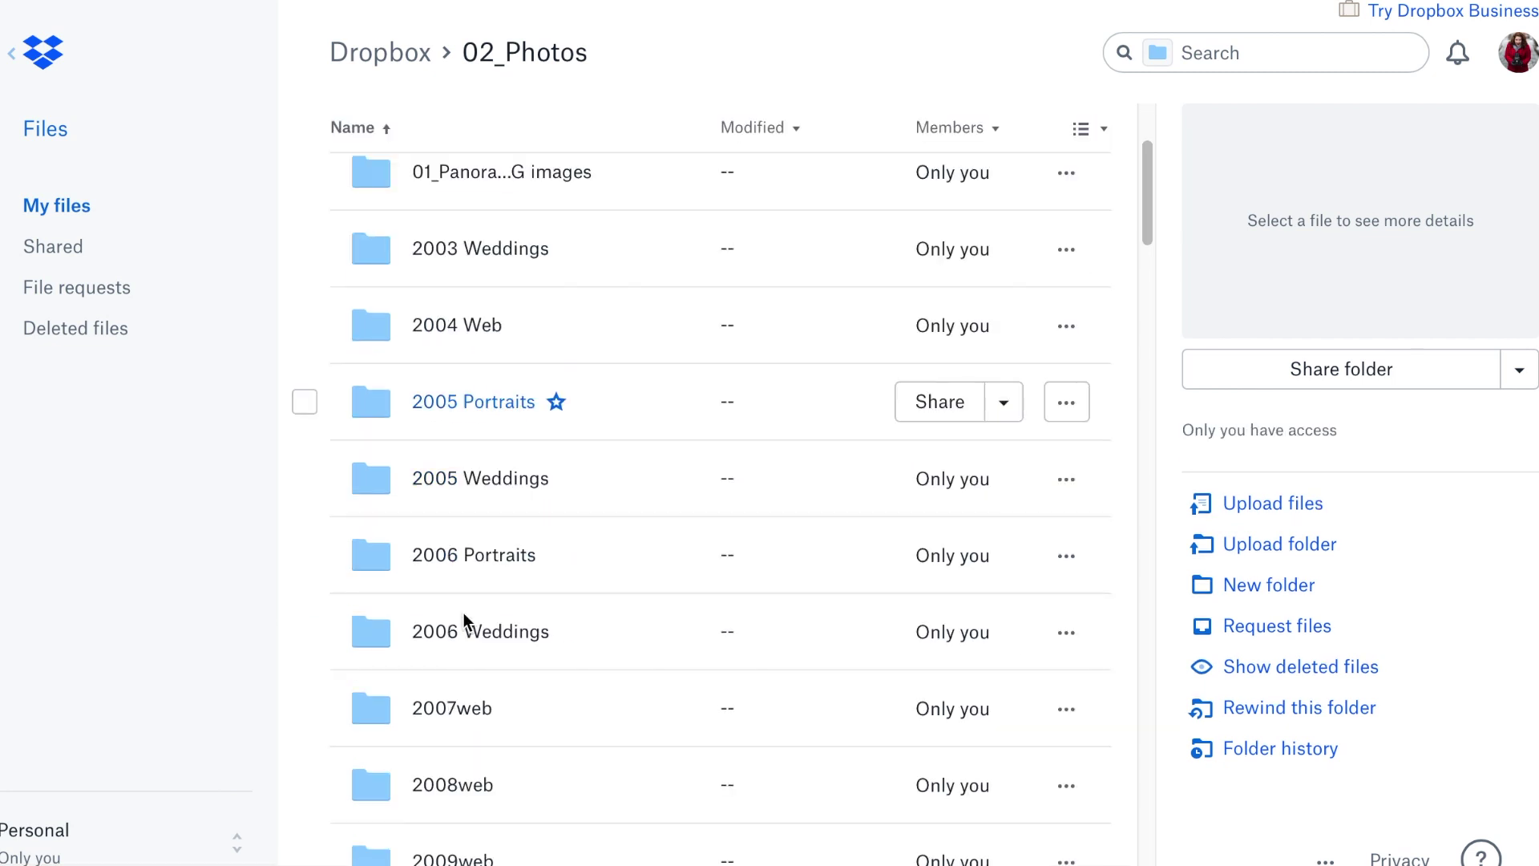
scroll(464, 618, down, 6)
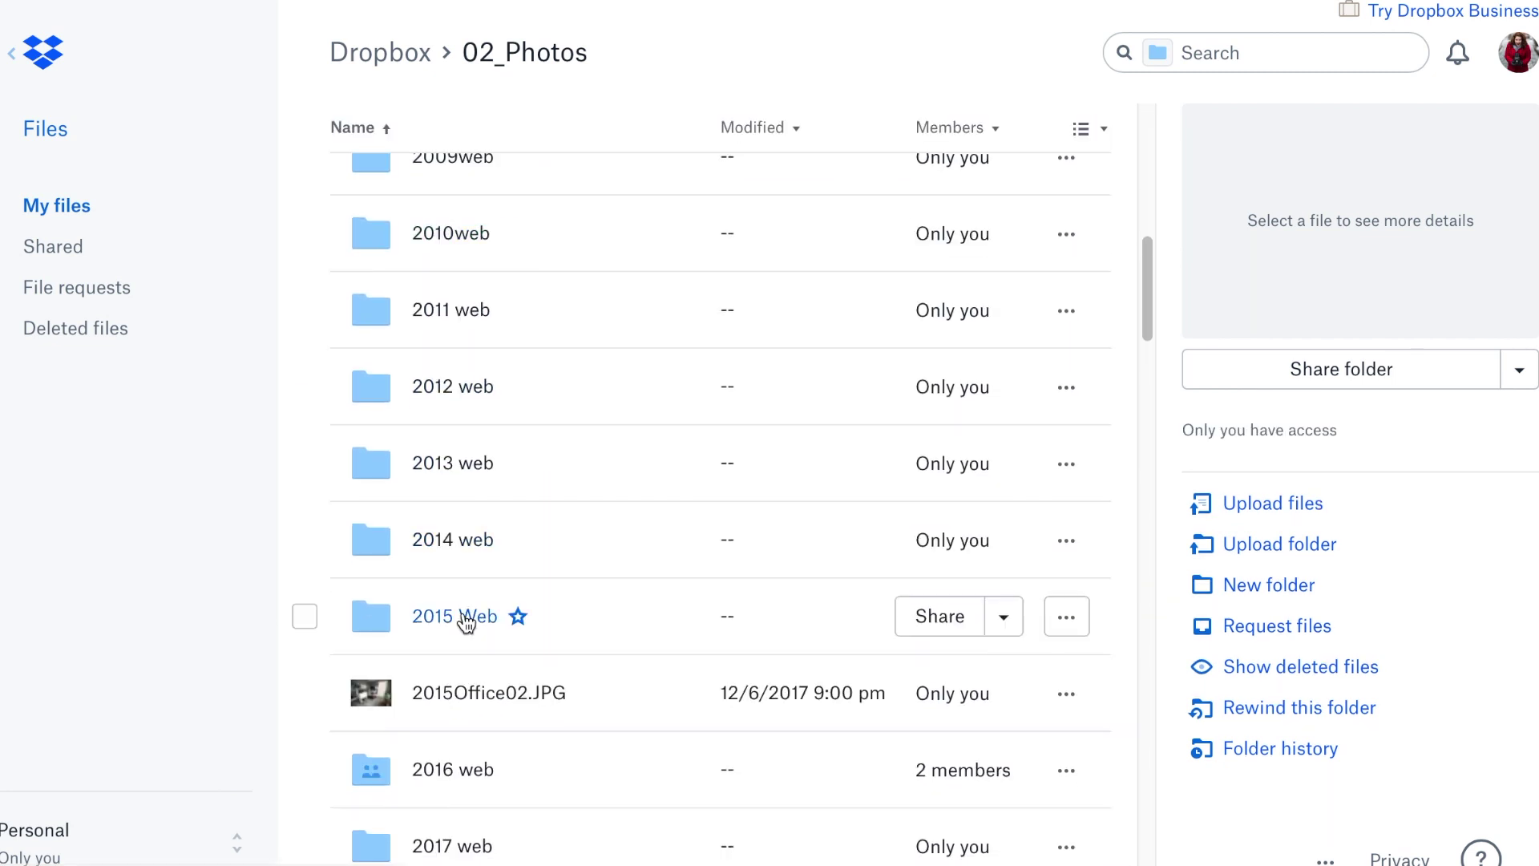
scroll(460, 625, down, 2)
scroll(460, 625, up, 1)
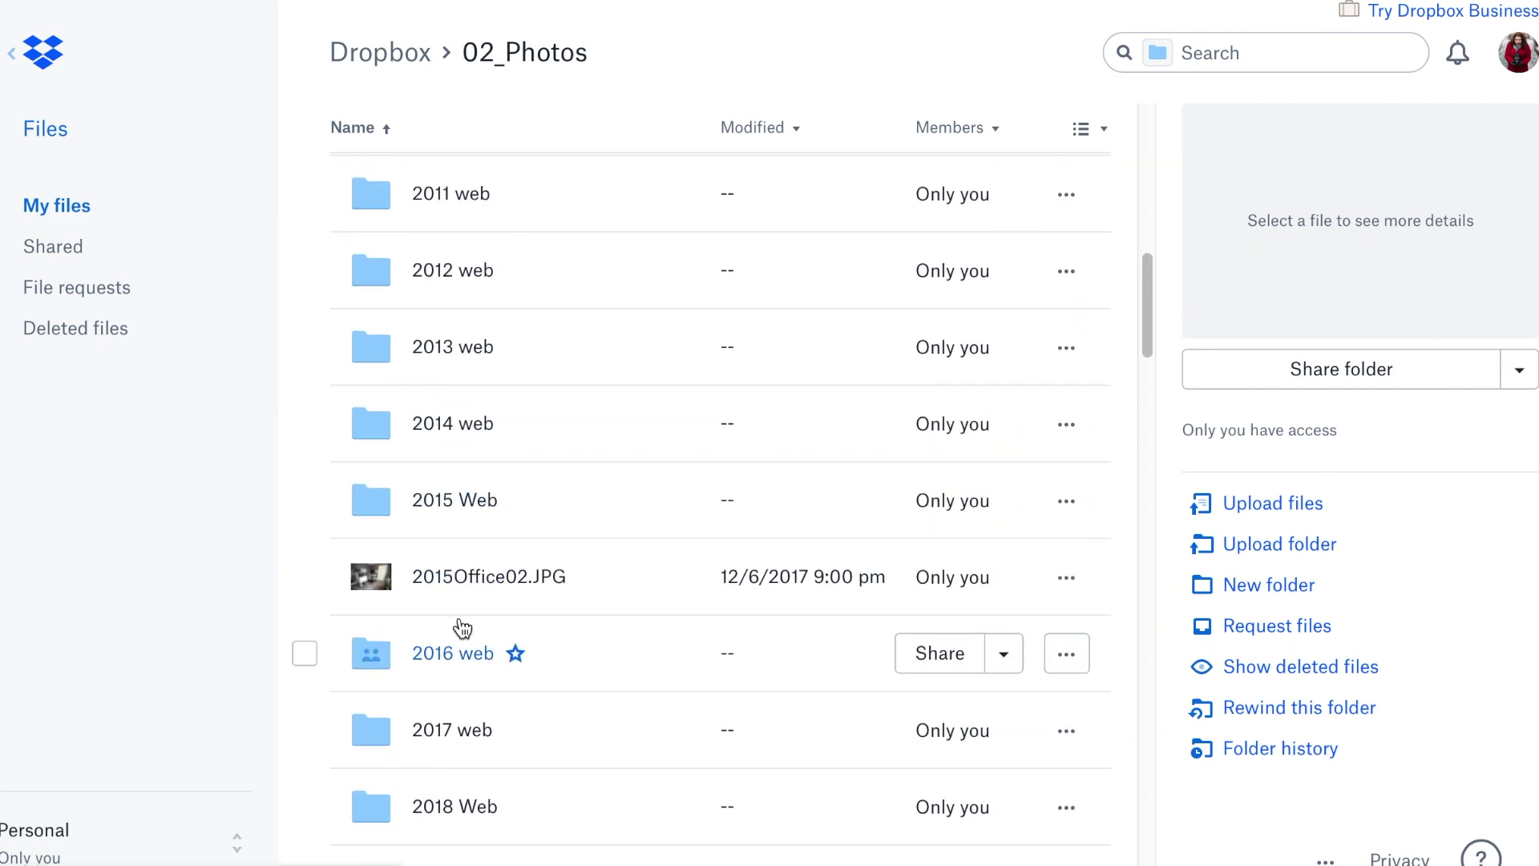
Step: Open the 2015 Web subfolder and look through the event folders and files inside it
click(457, 504)
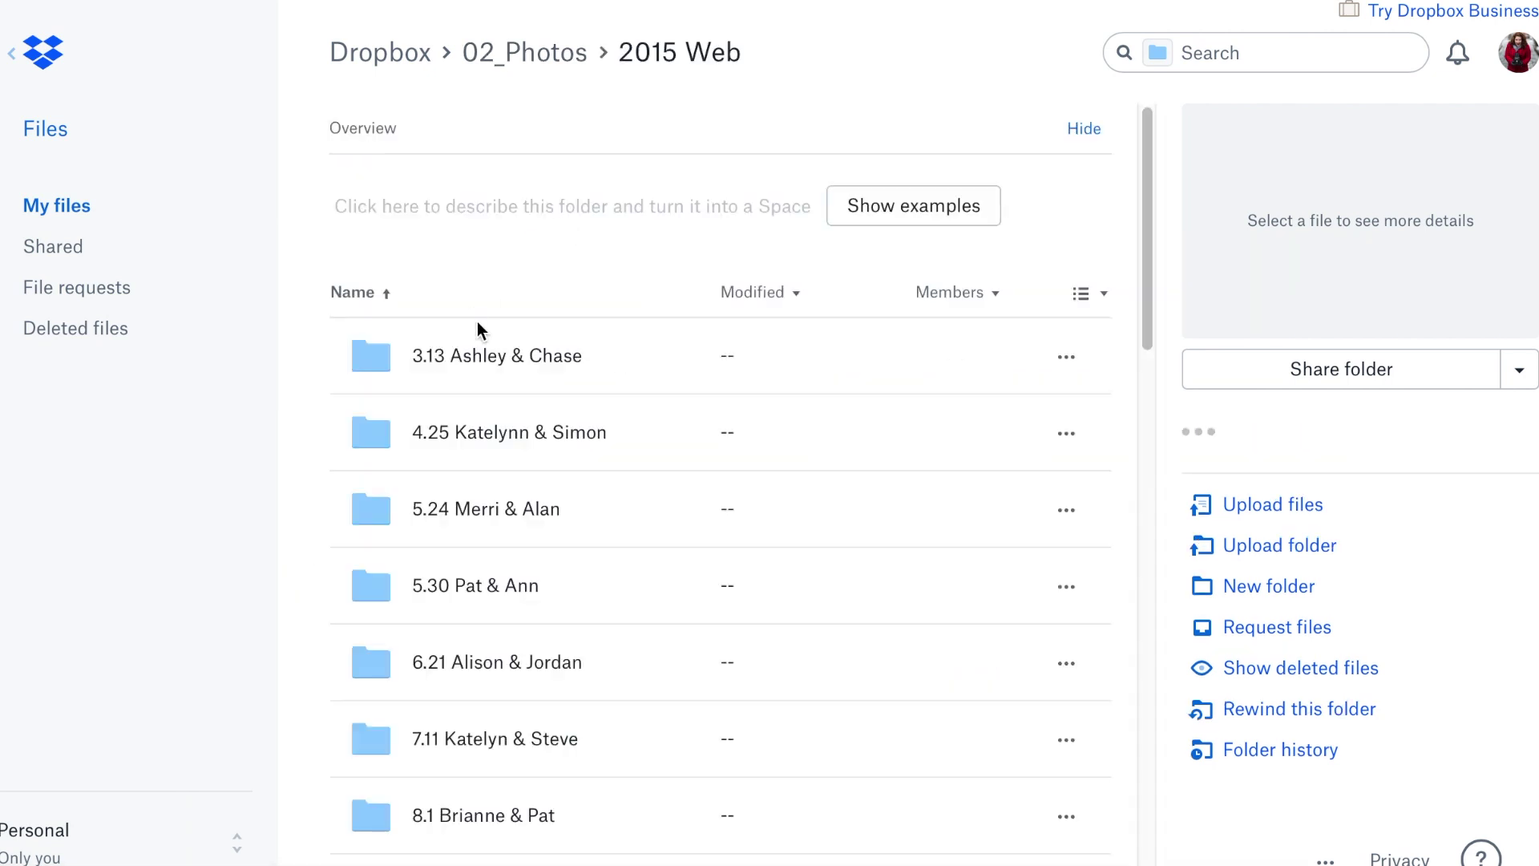
scroll(540, 484, down, 7)
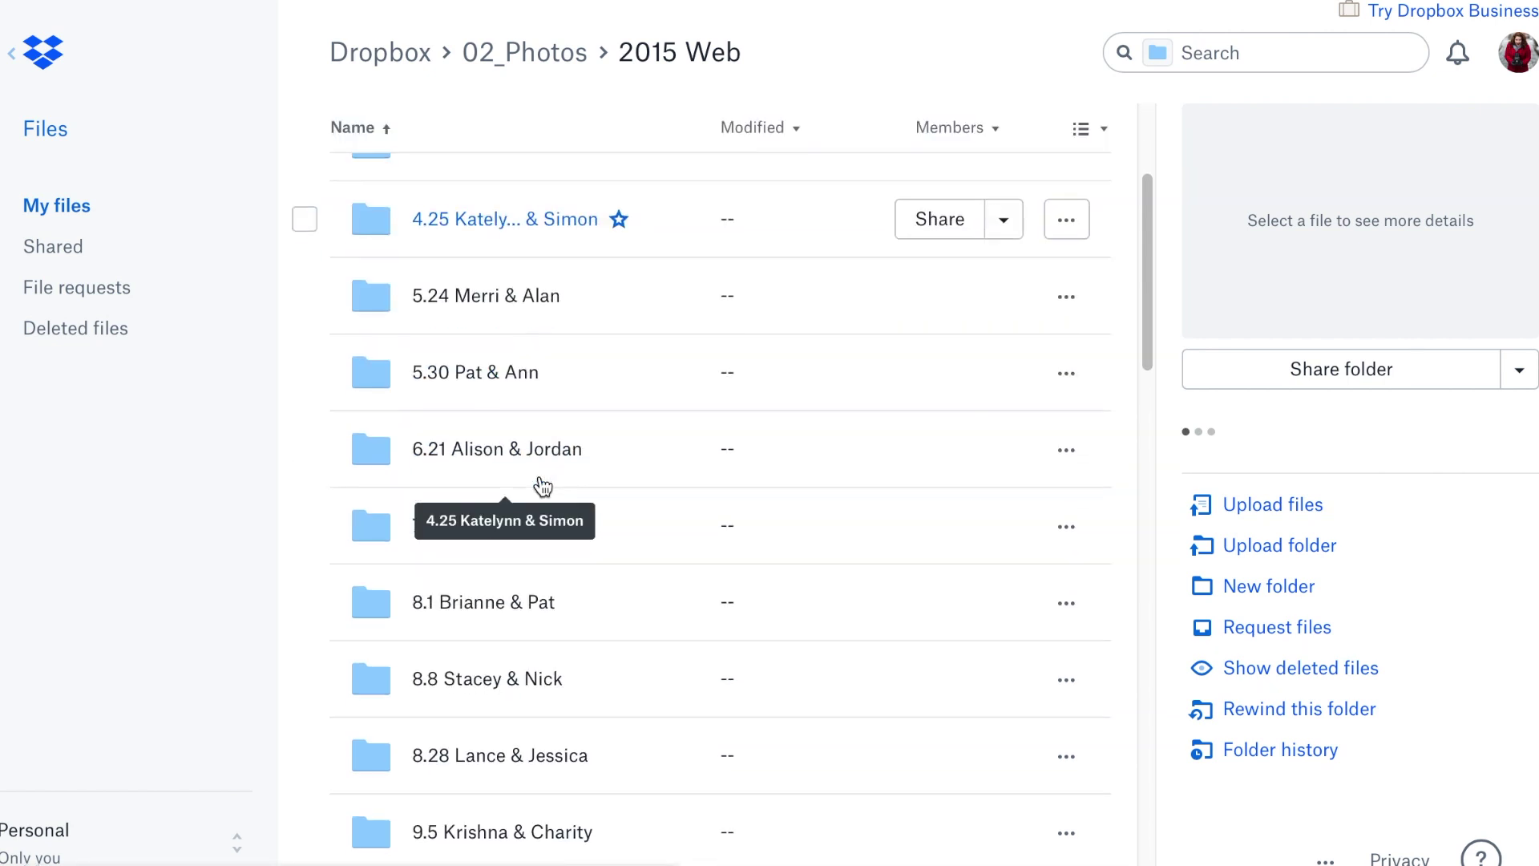
scroll(540, 484, down, 8)
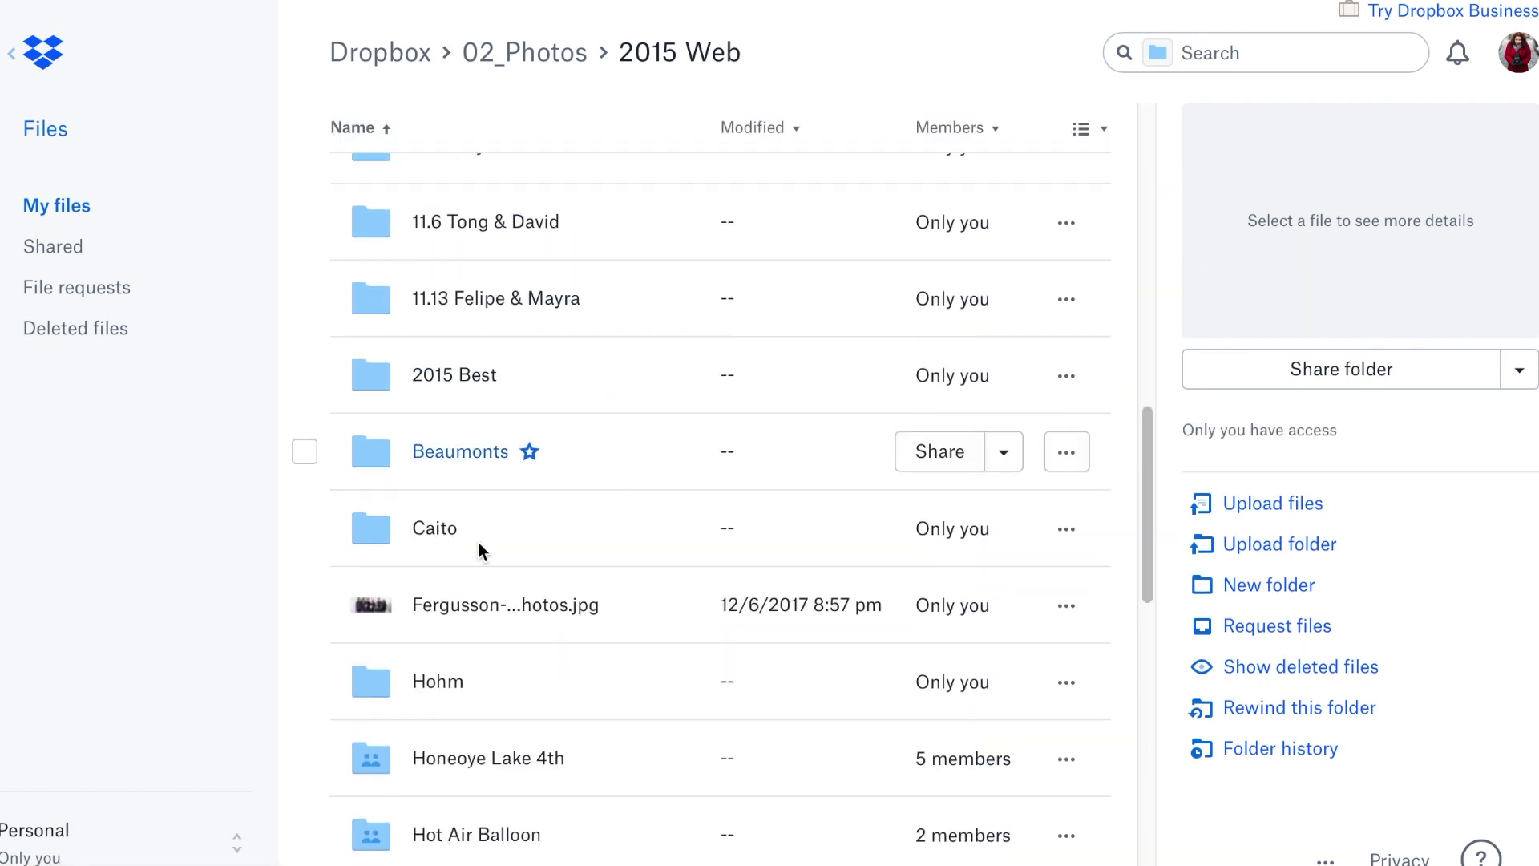
Step: Go back to 02_Photos, scan the rest of its contents and return to the top-level folder
click(524, 51)
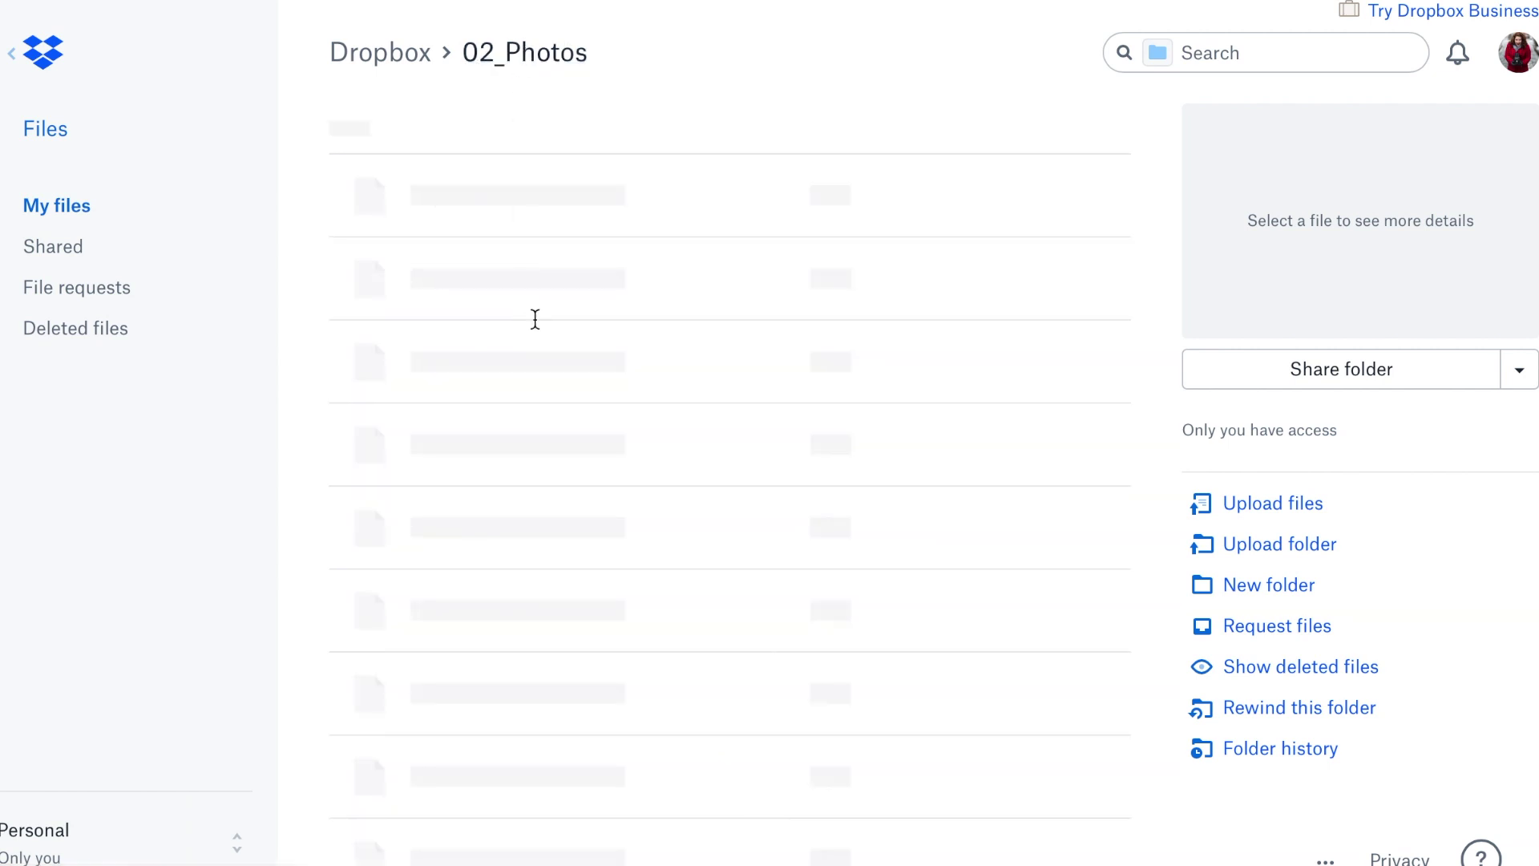
scroll(493, 672, down, 8)
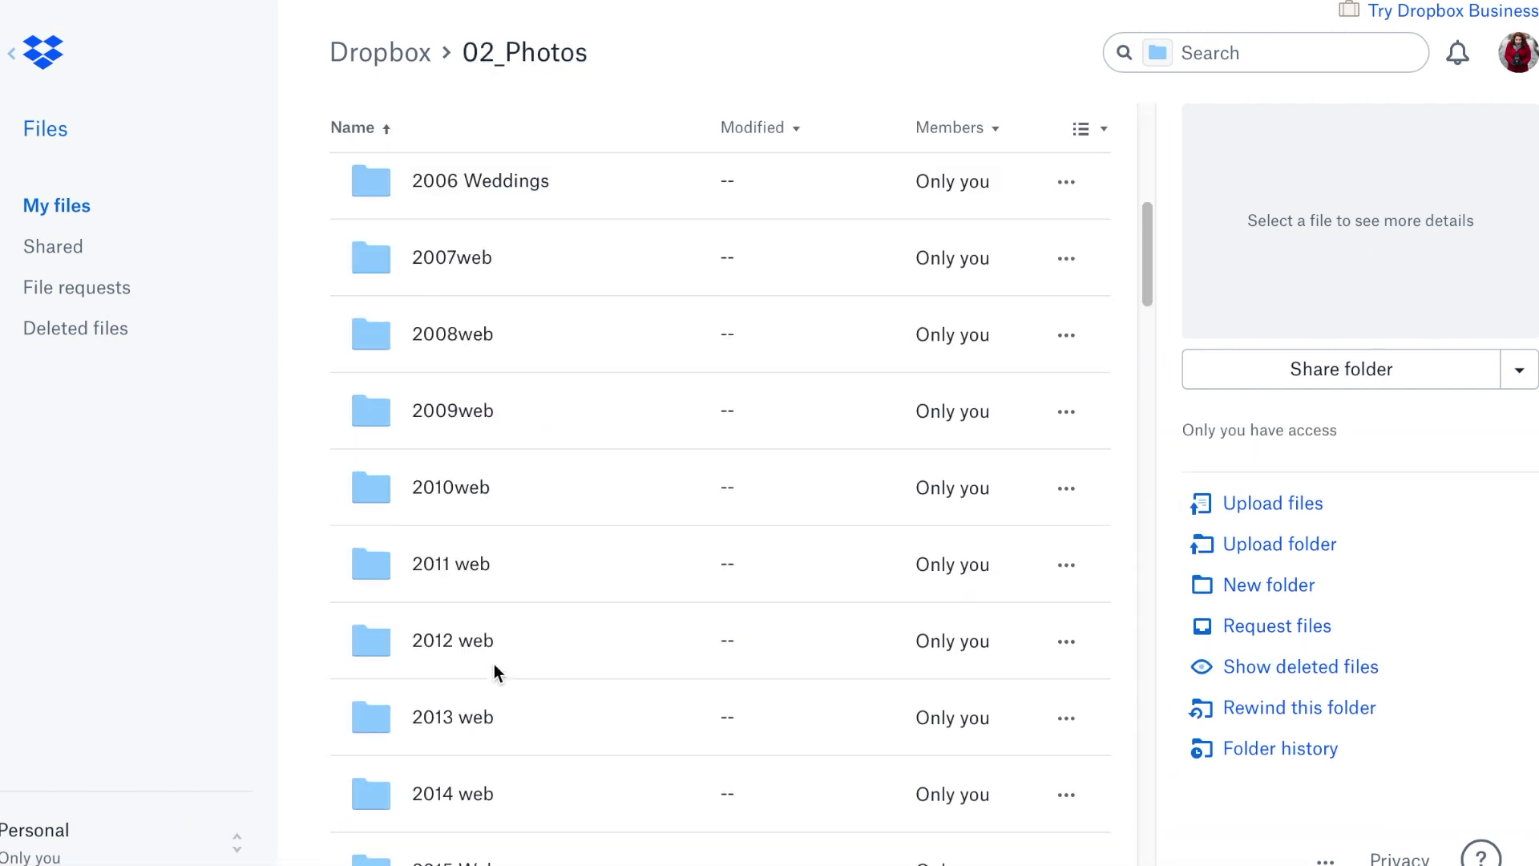
scroll(494, 668, down, 12)
scroll(498, 671, up, 20)
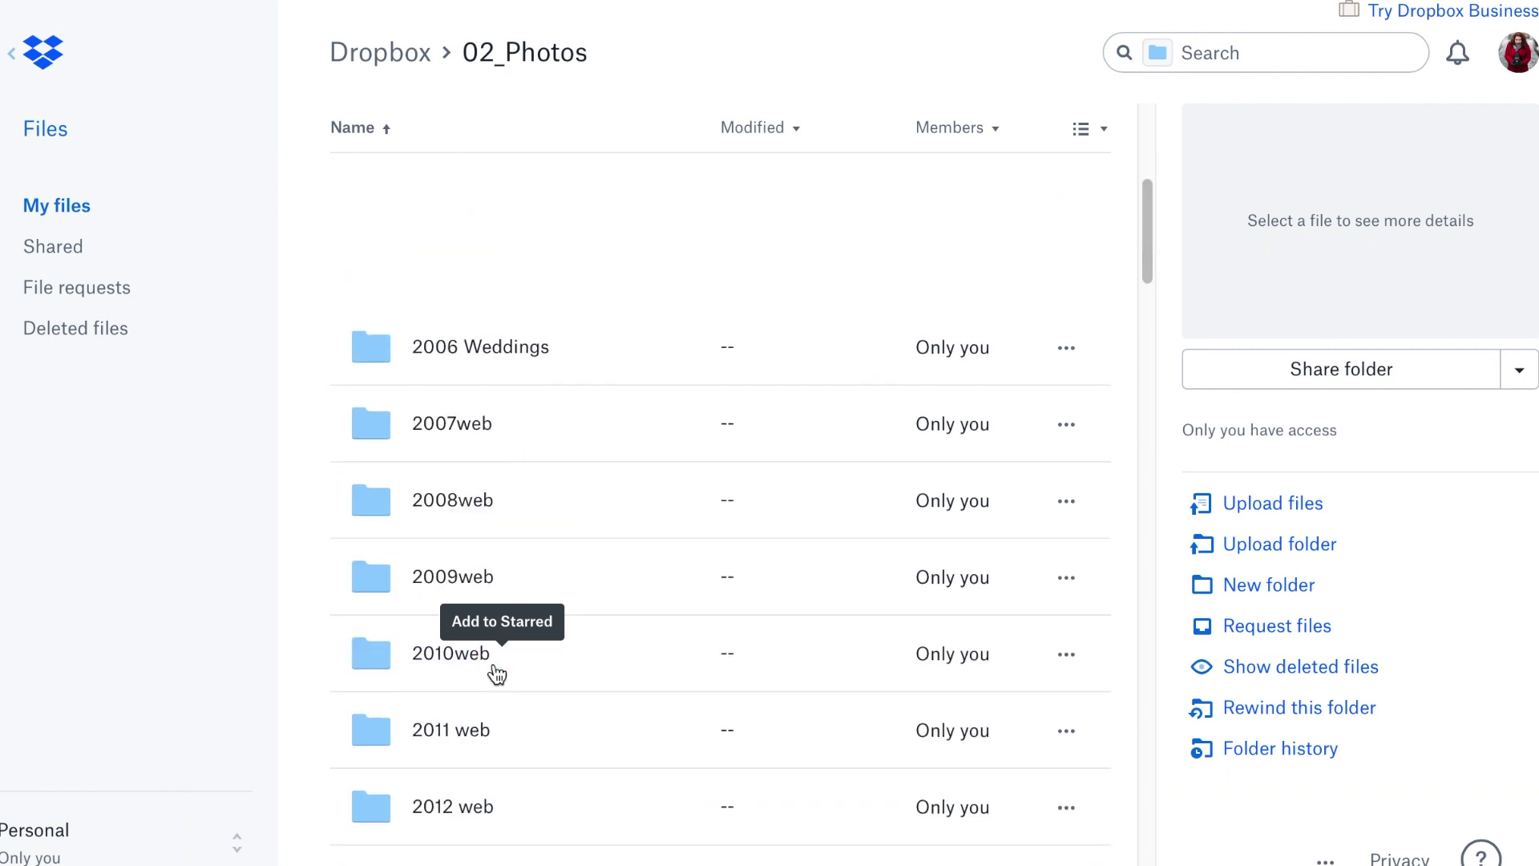
click(392, 56)
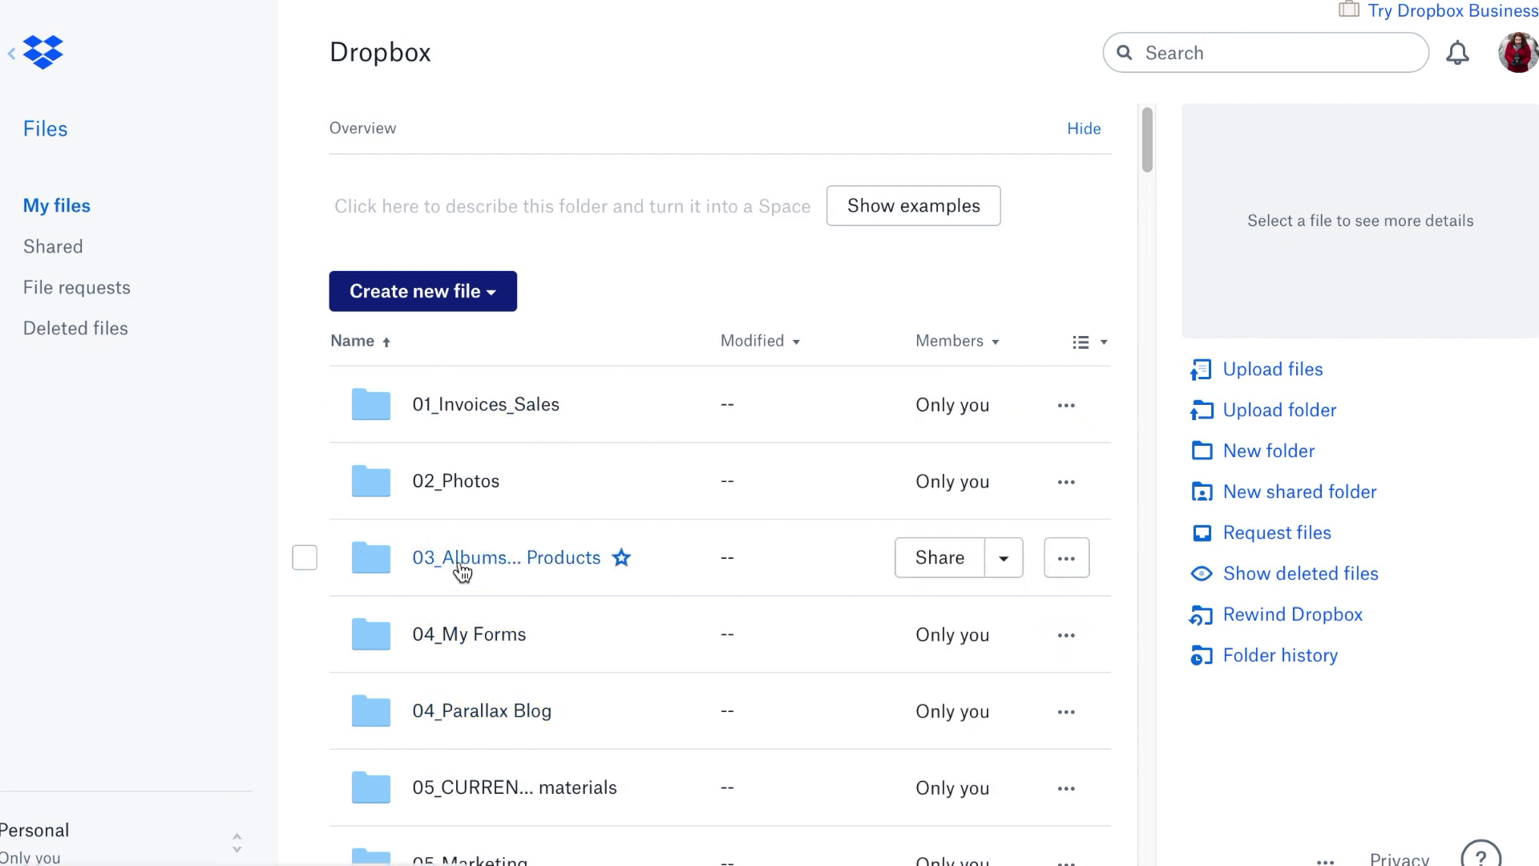
Step: Look through the contents of the 03_Albums & Products folder and return to the top-level folder
click(460, 565)
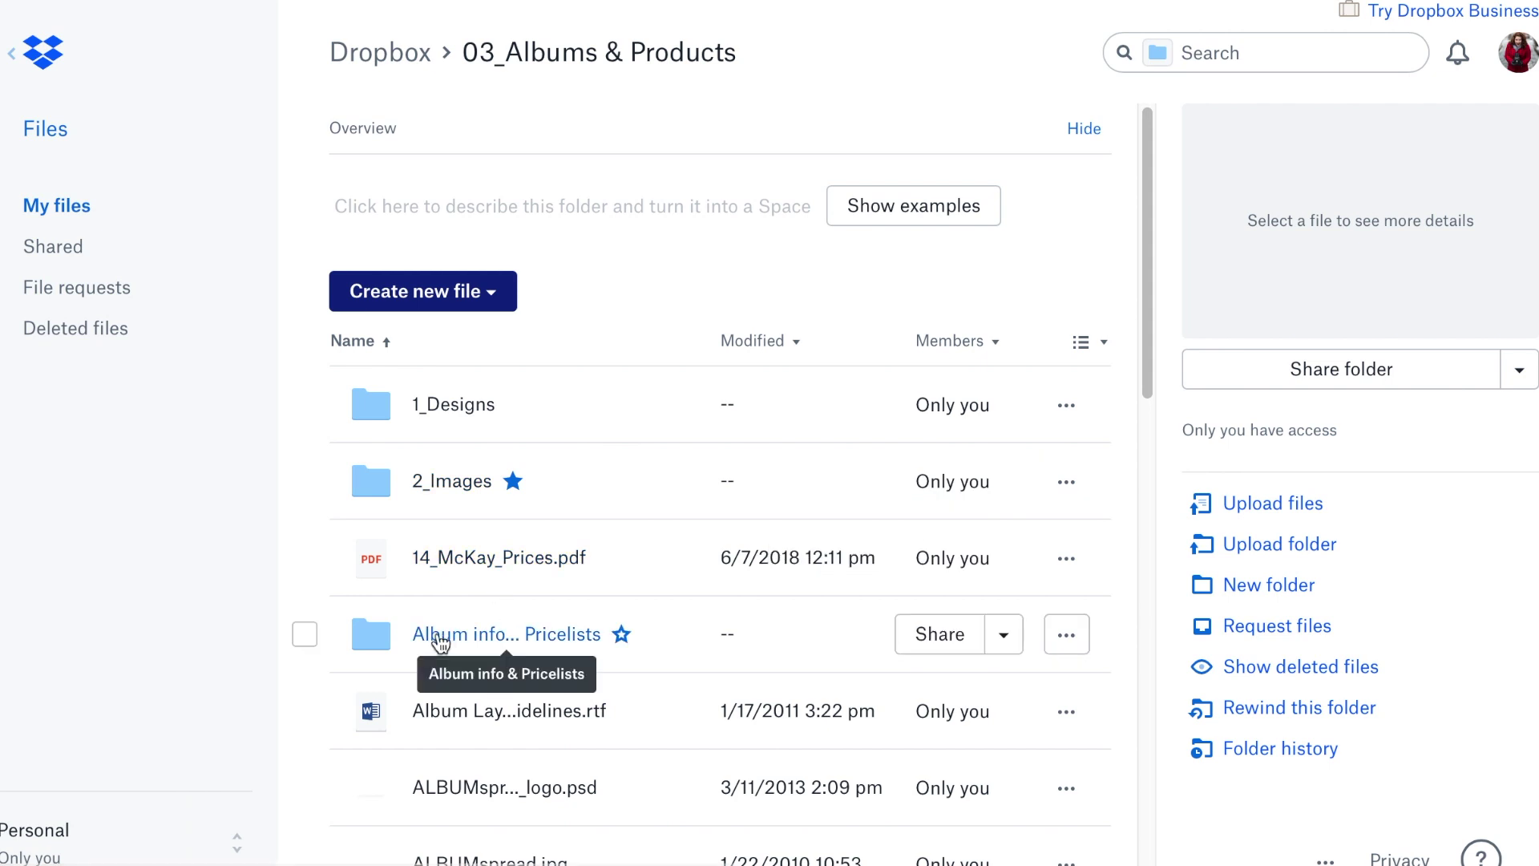
scroll(440, 637, down, 5)
scroll(457, 535, down, 3)
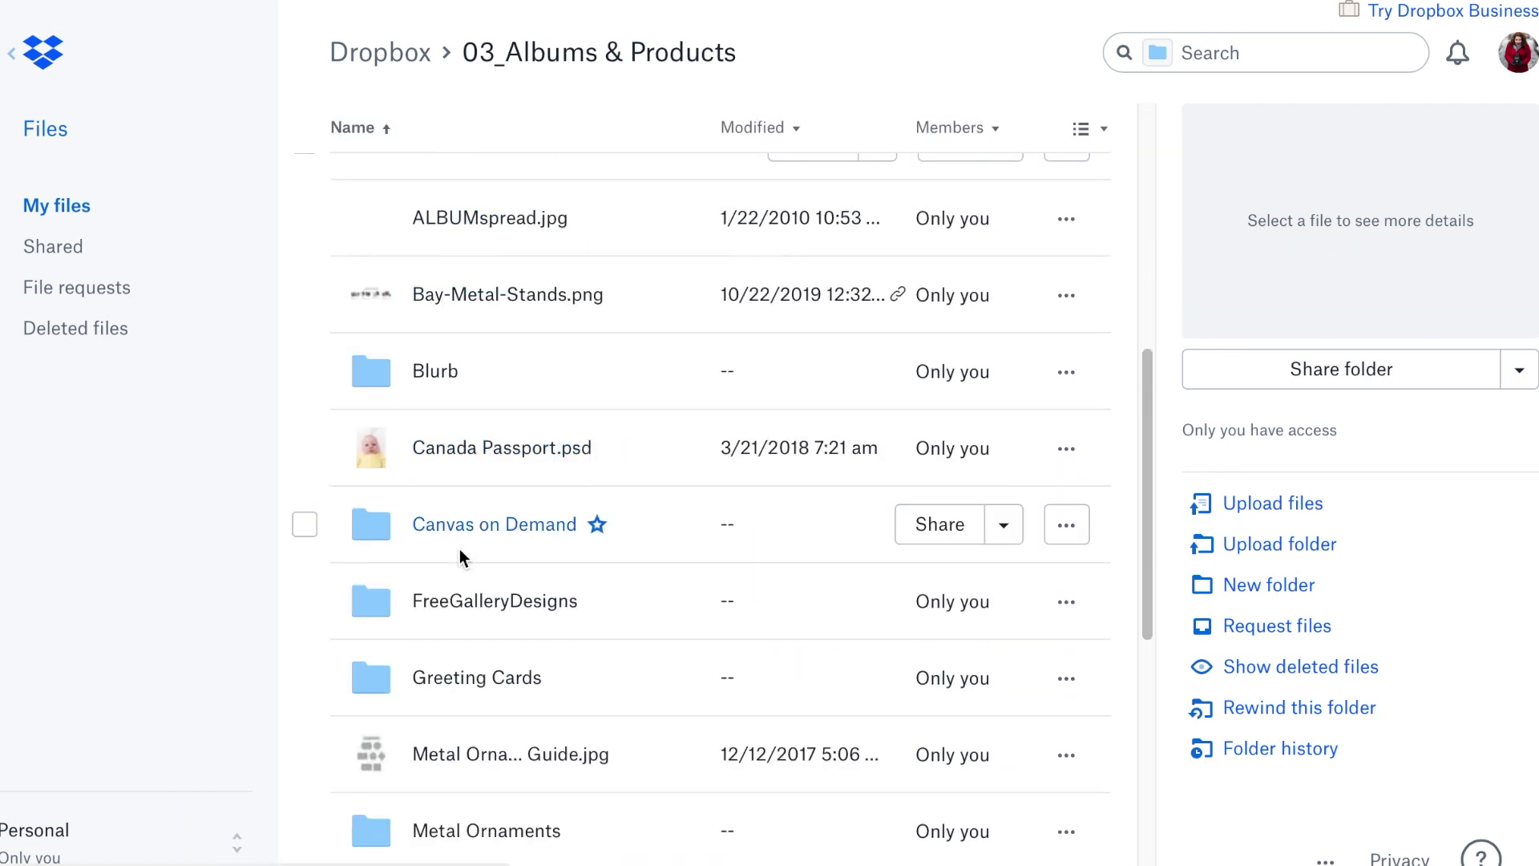
scroll(473, 640, down, 2)
scroll(484, 646, up, 10)
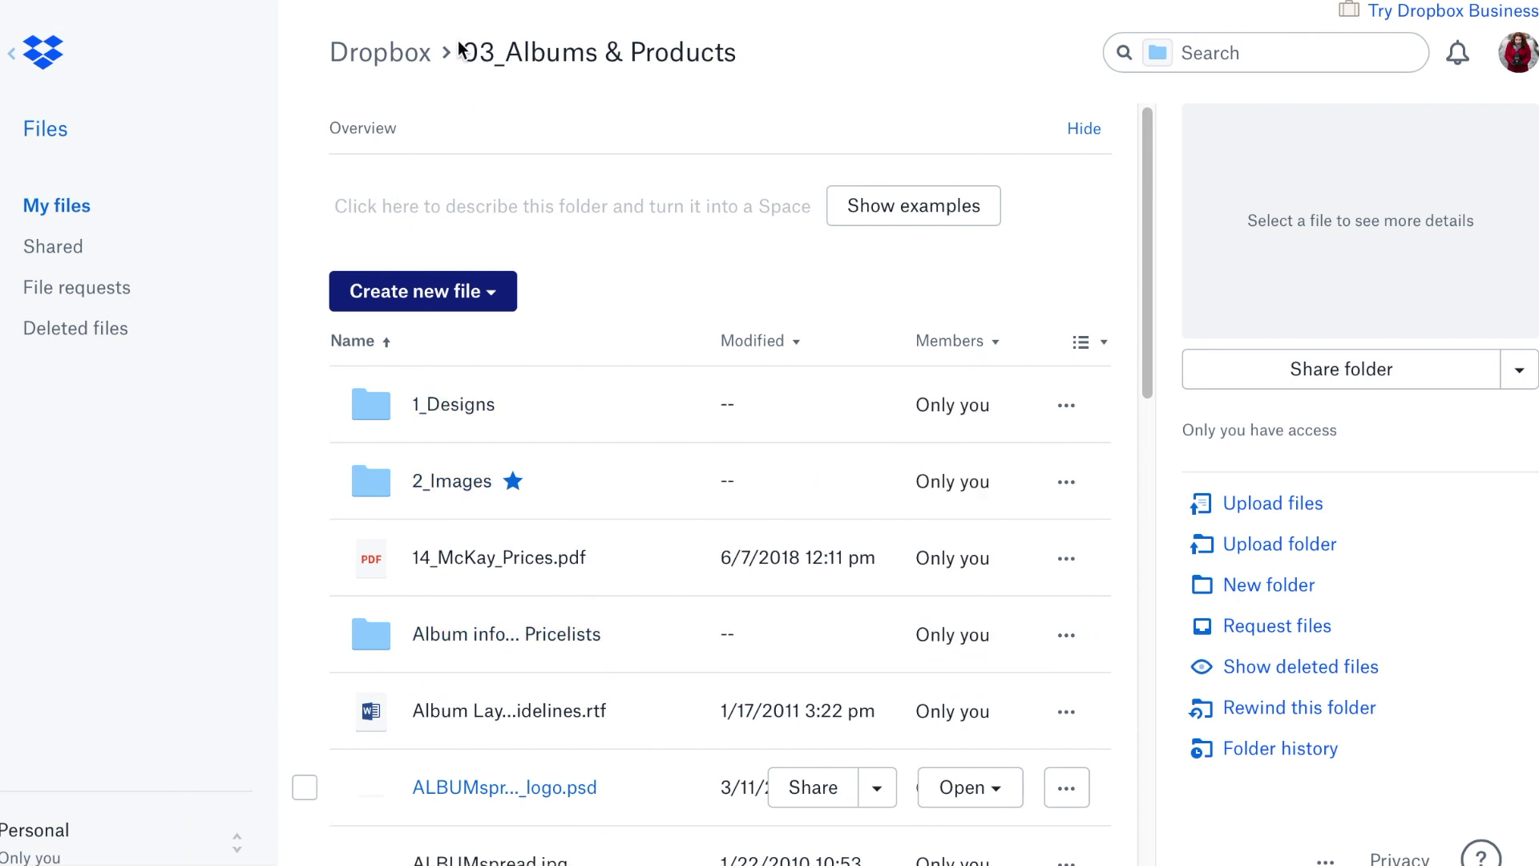
click(411, 51)
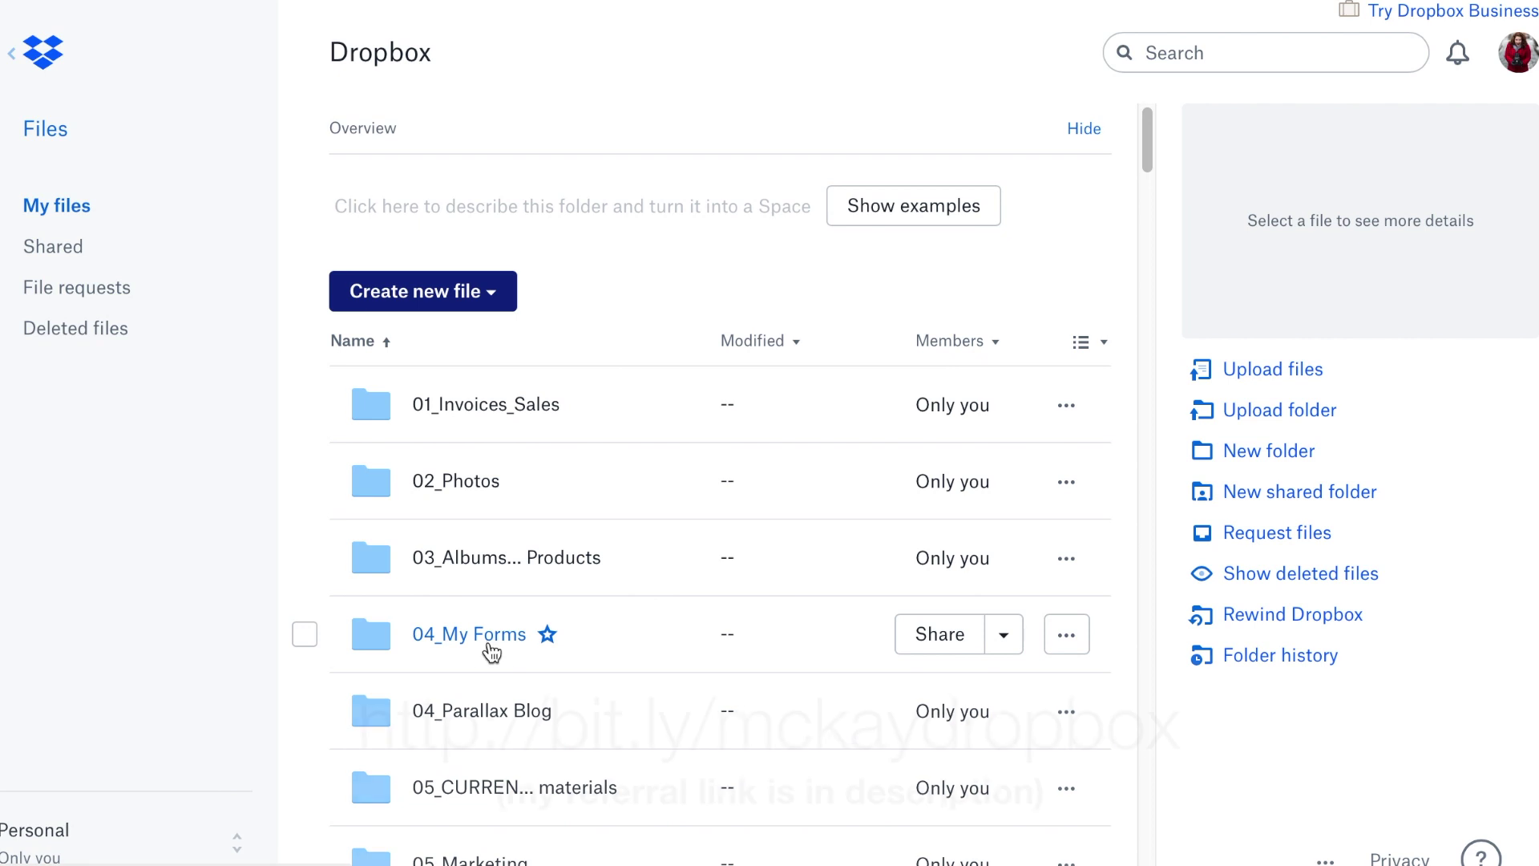
Step: Look through the numbered top-level folders, then open the subfolder numbered 03 inside 11. Social Graphics
scroll(492, 652, down, 3)
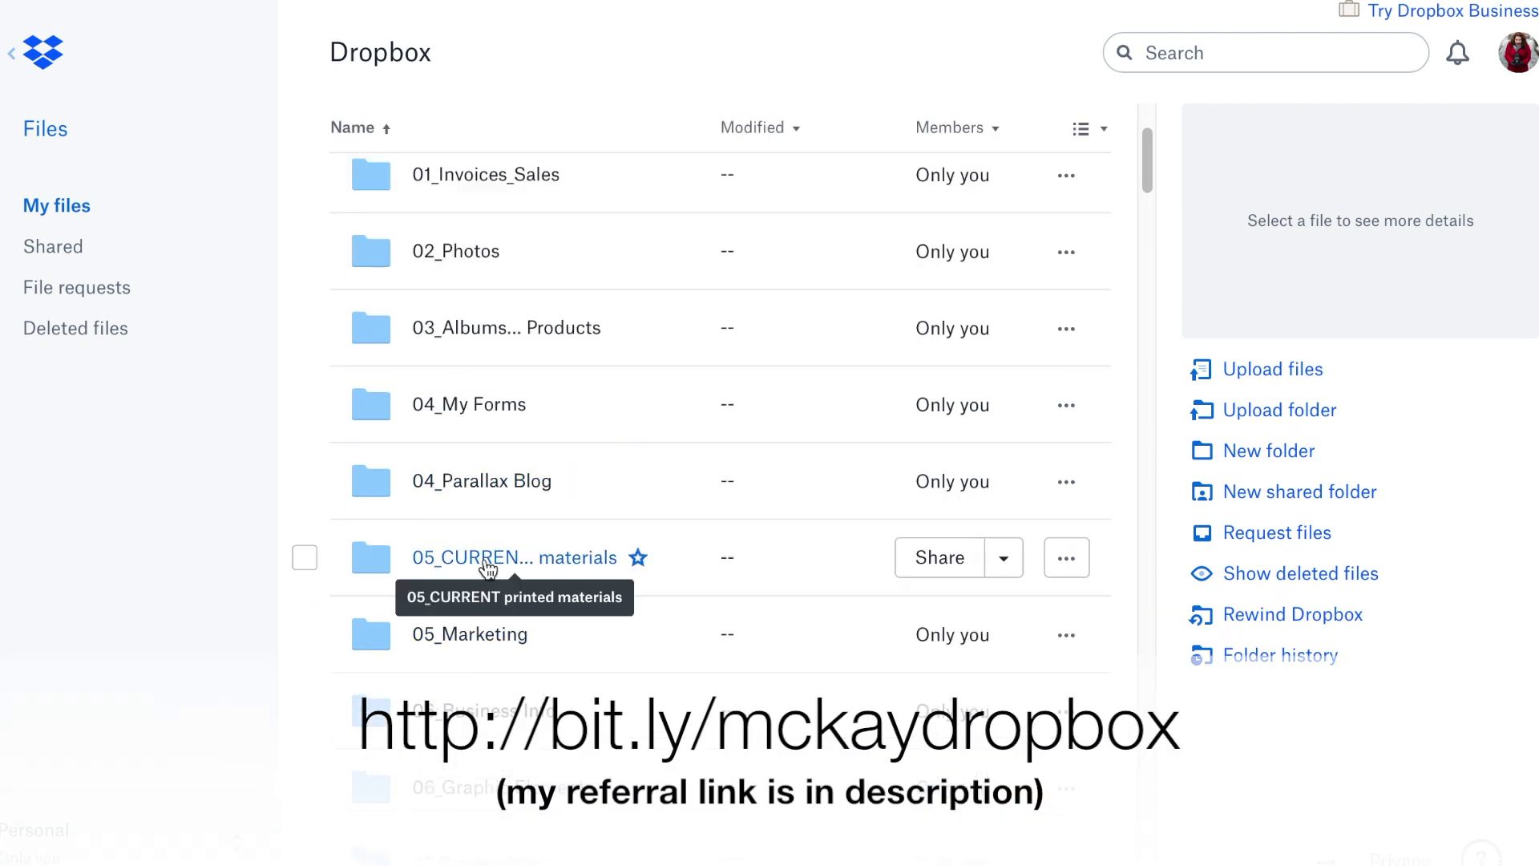
scroll(441, 656, down, 1)
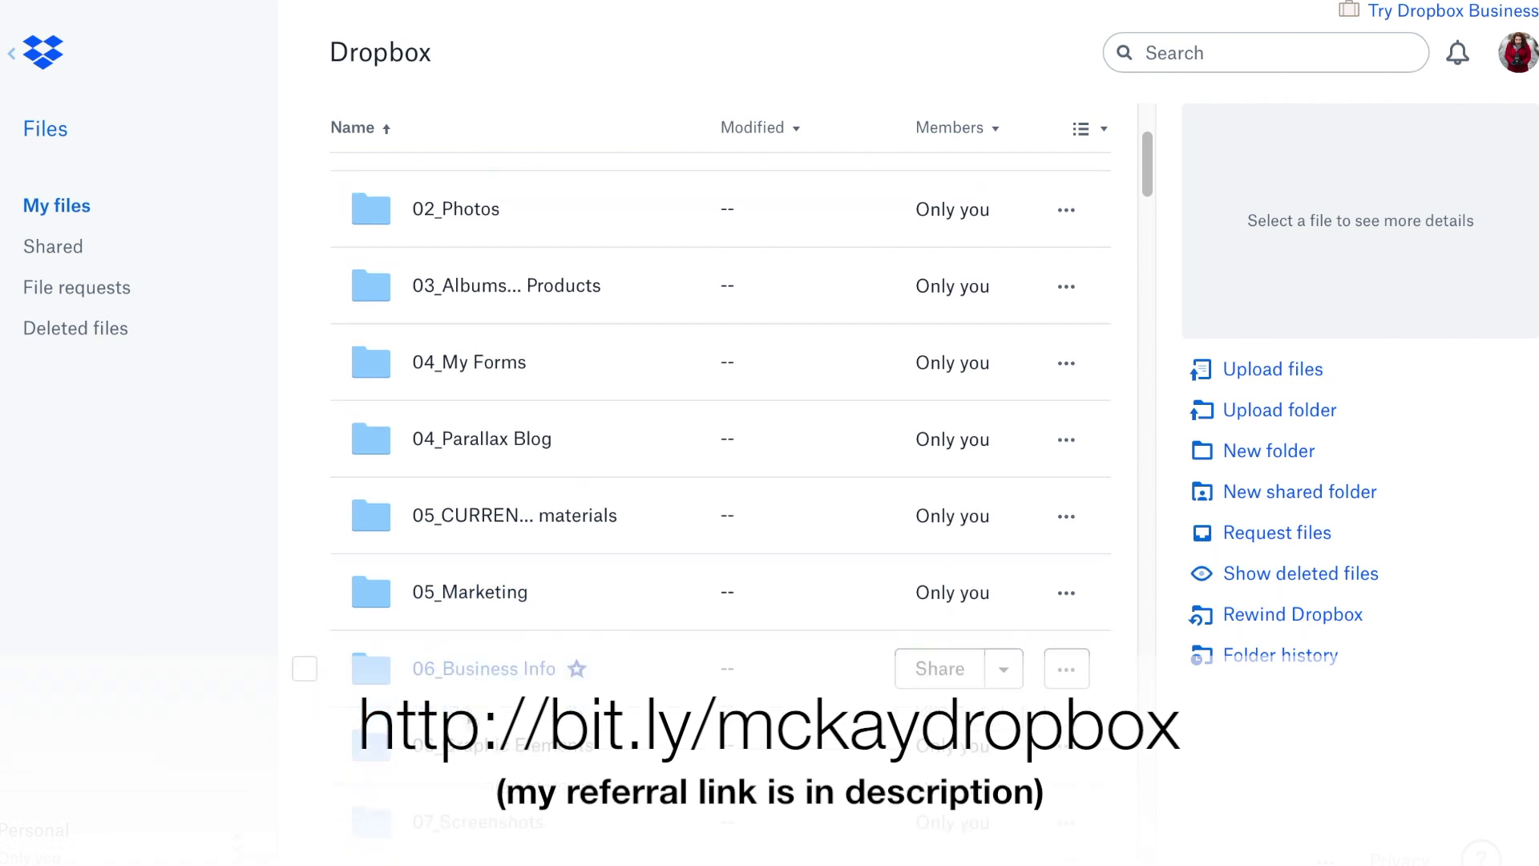
scroll(457, 665, down, 3)
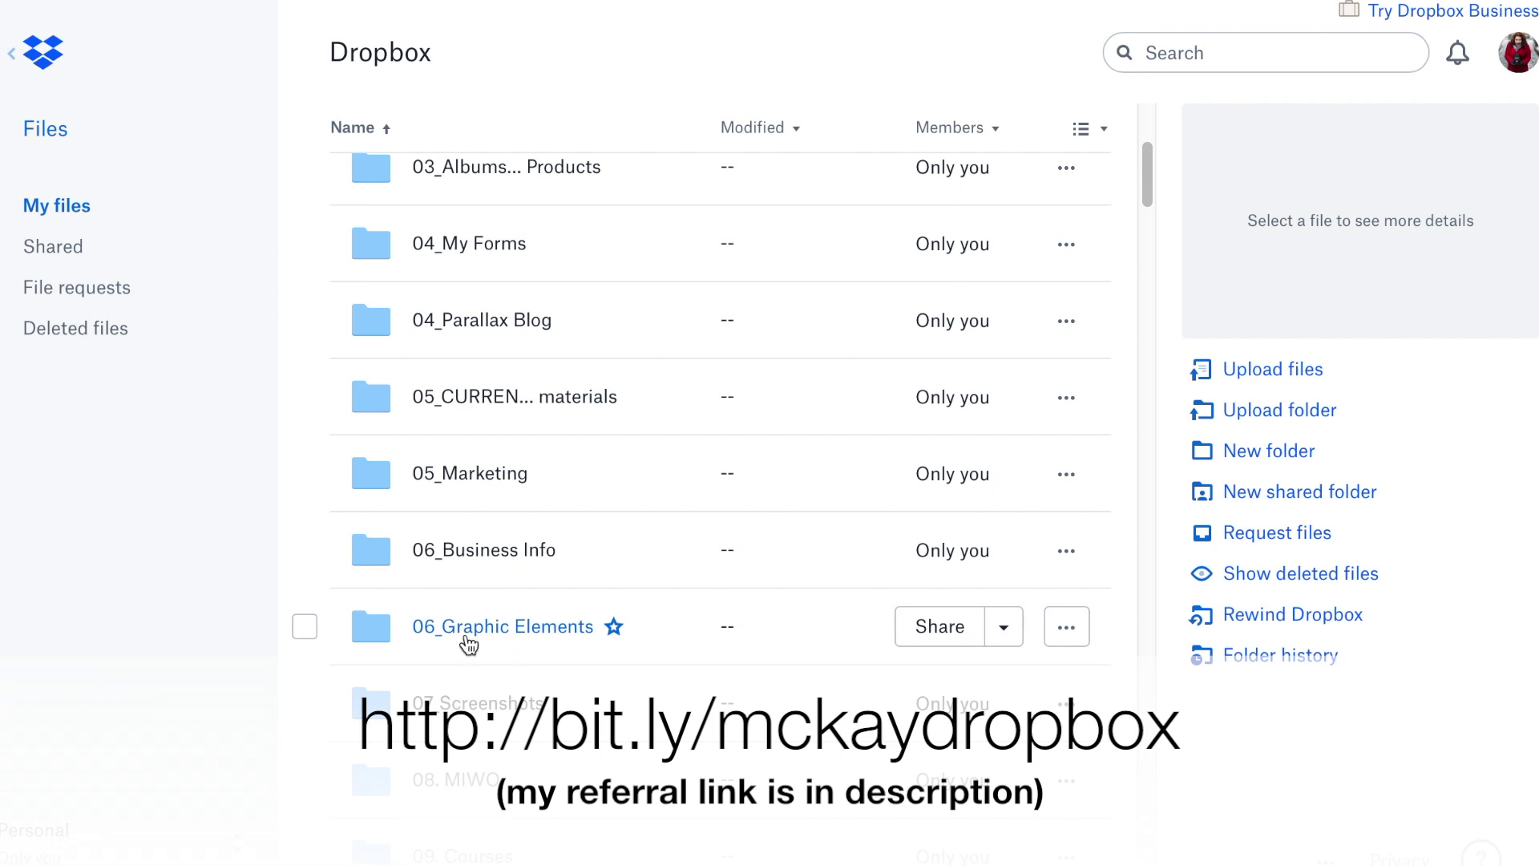
scroll(460, 653, down, 2)
scroll(461, 654, down, 1)
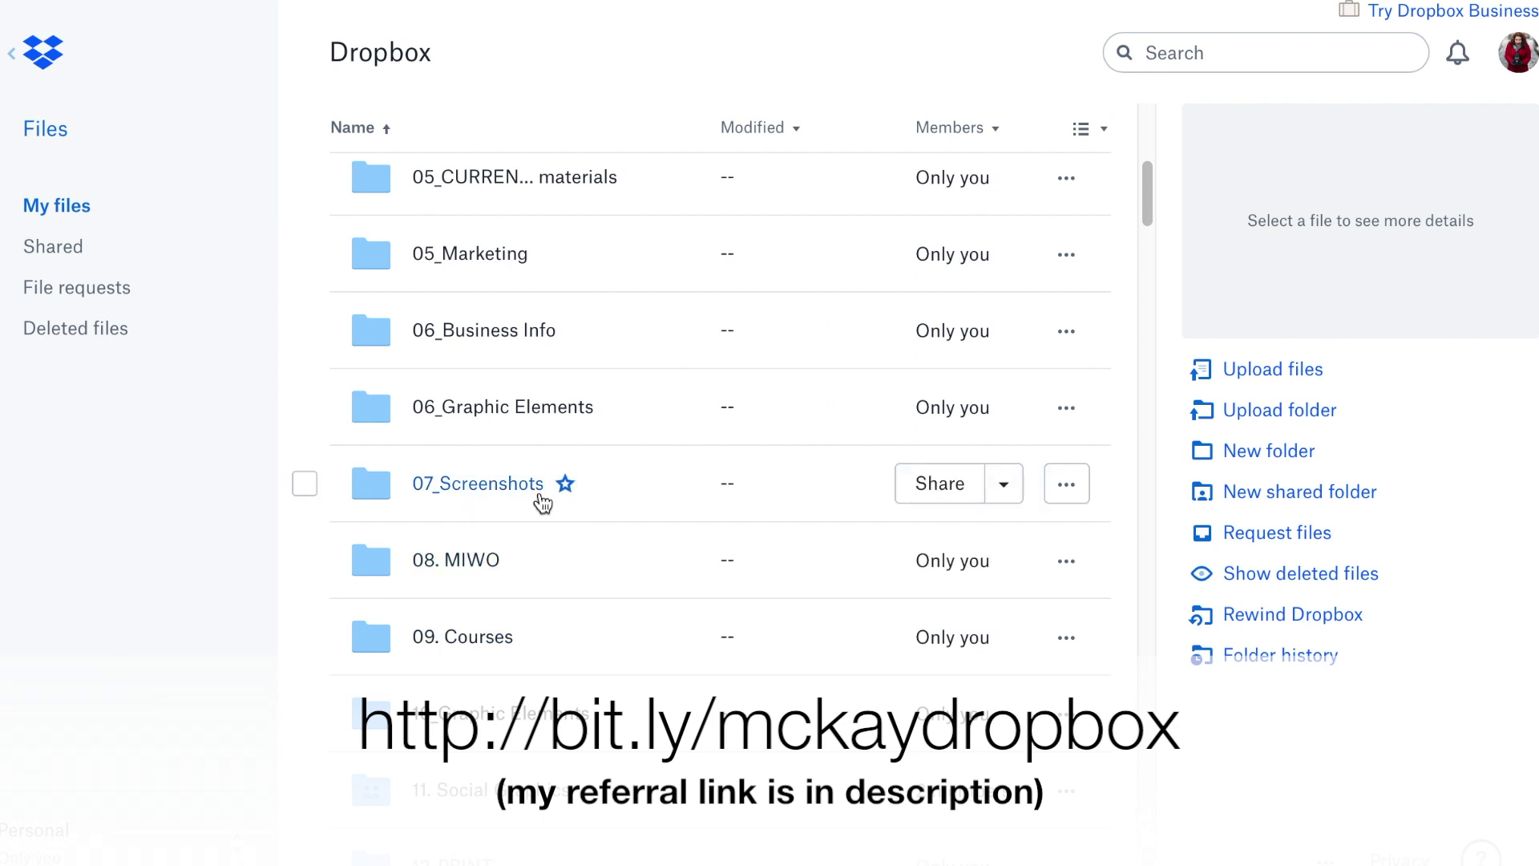
scroll(453, 573, down, 4)
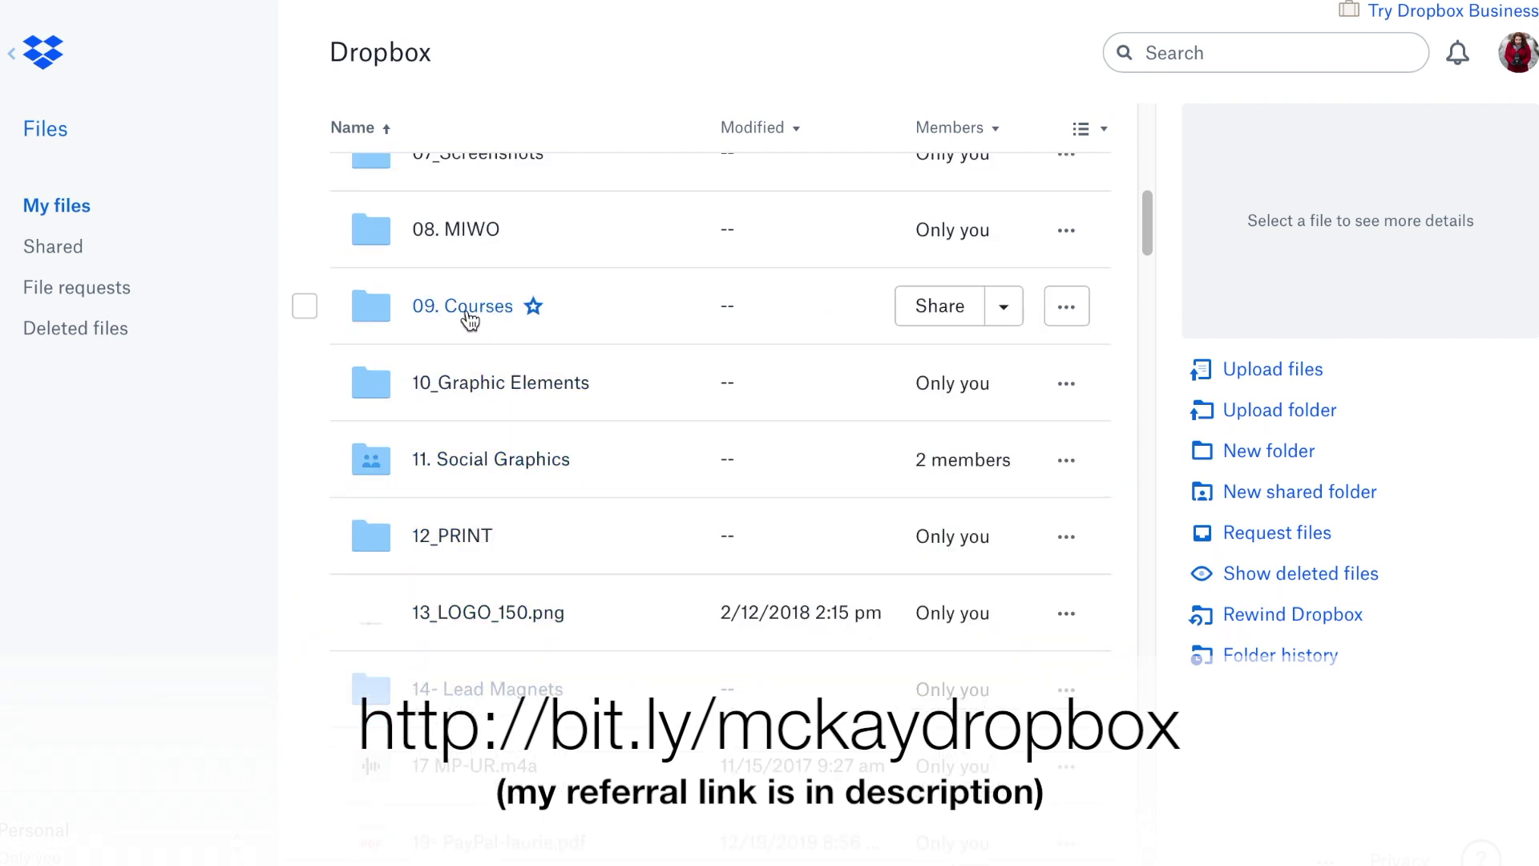
click(497, 460)
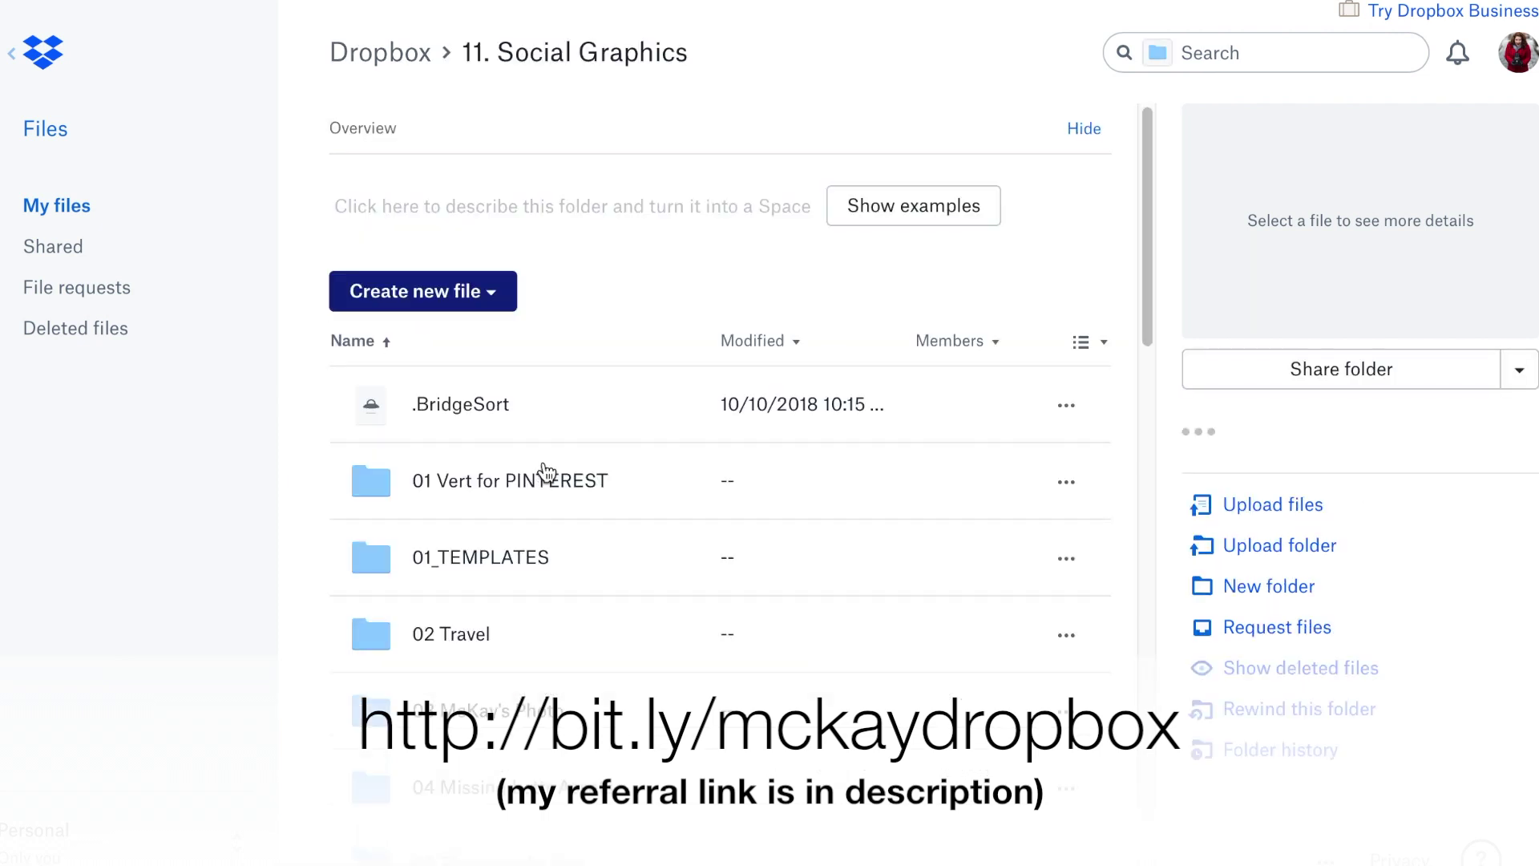
scroll(489, 602, down, 3)
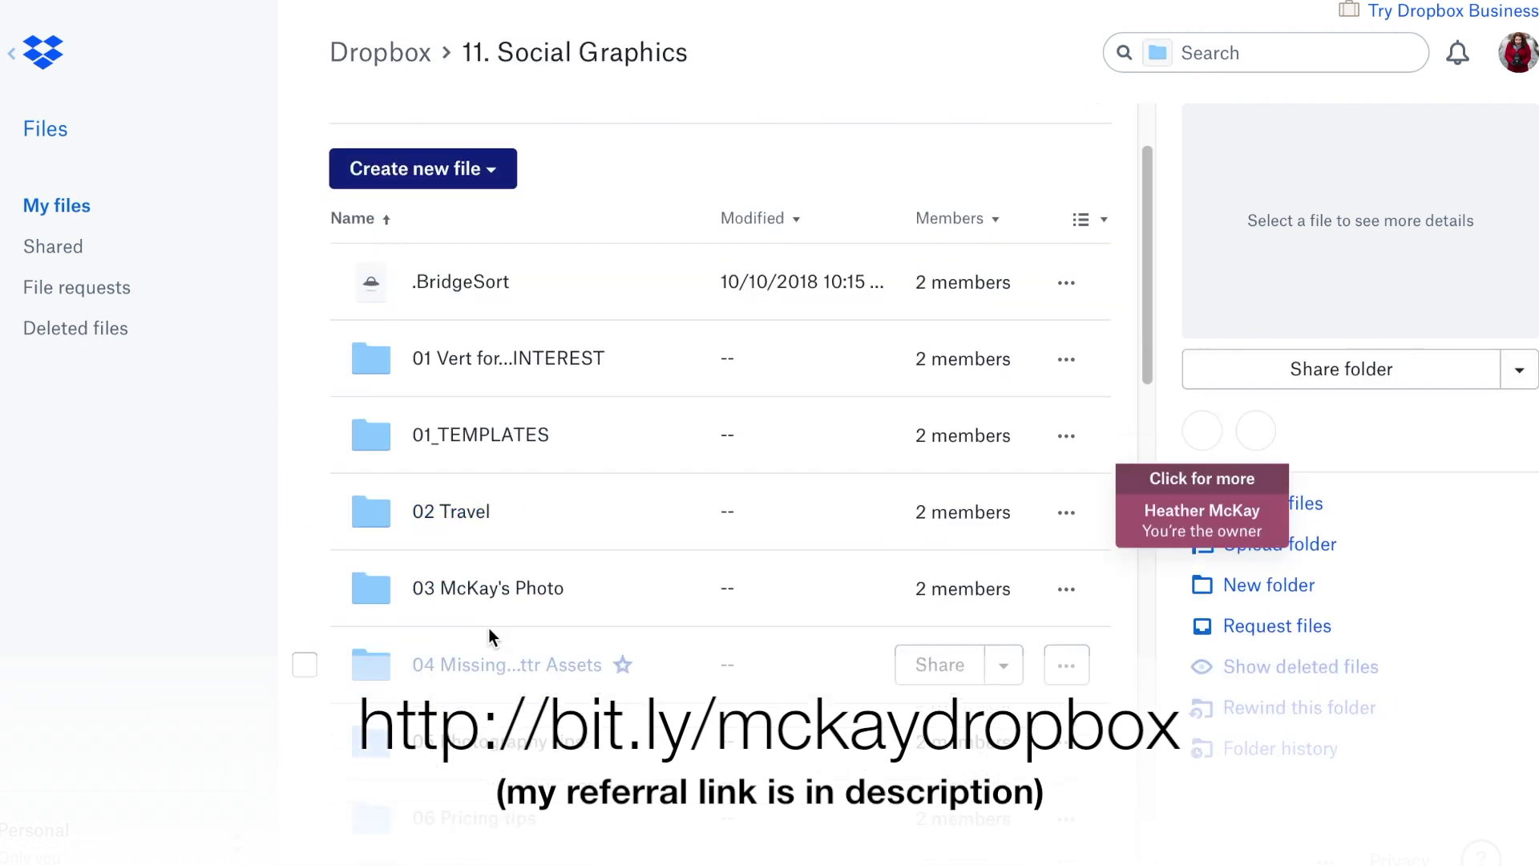
click(472, 594)
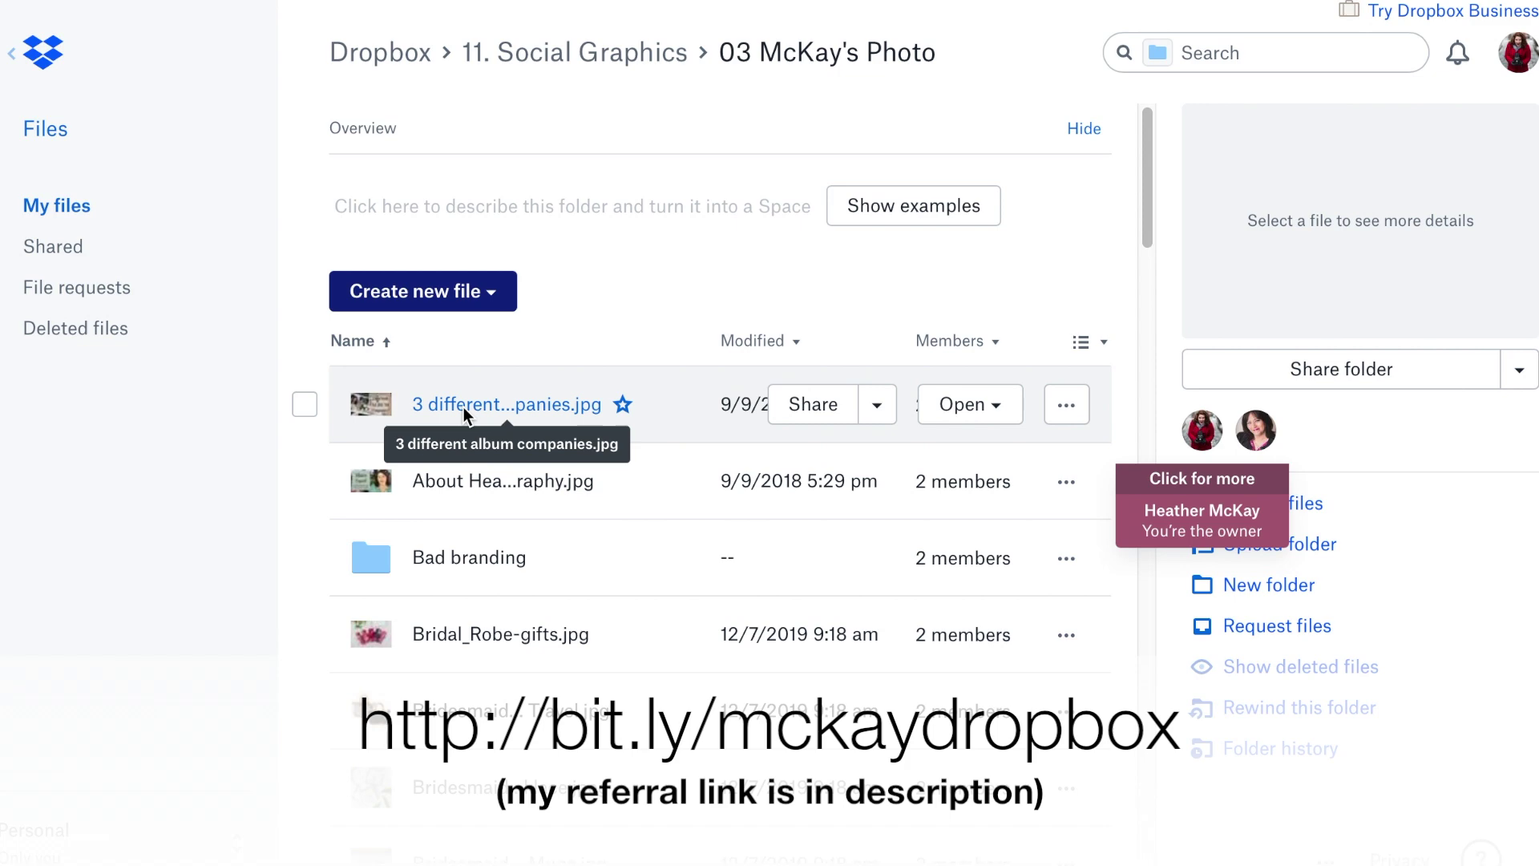
Step: Preview the image 3 different album companies.jpg, close it and return to the top-level folder
click(572, 491)
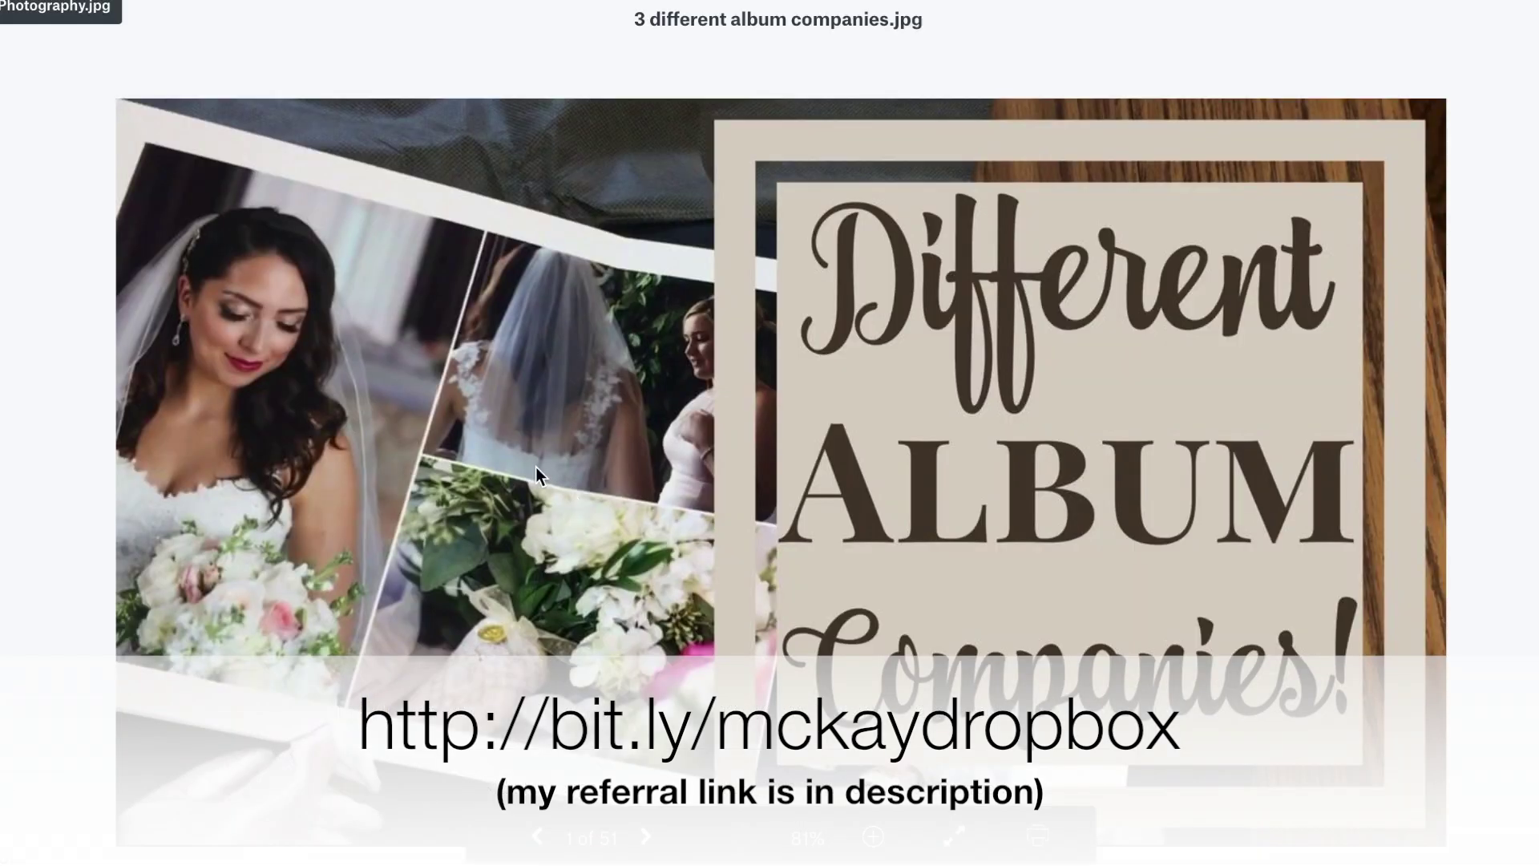
key(Escape)
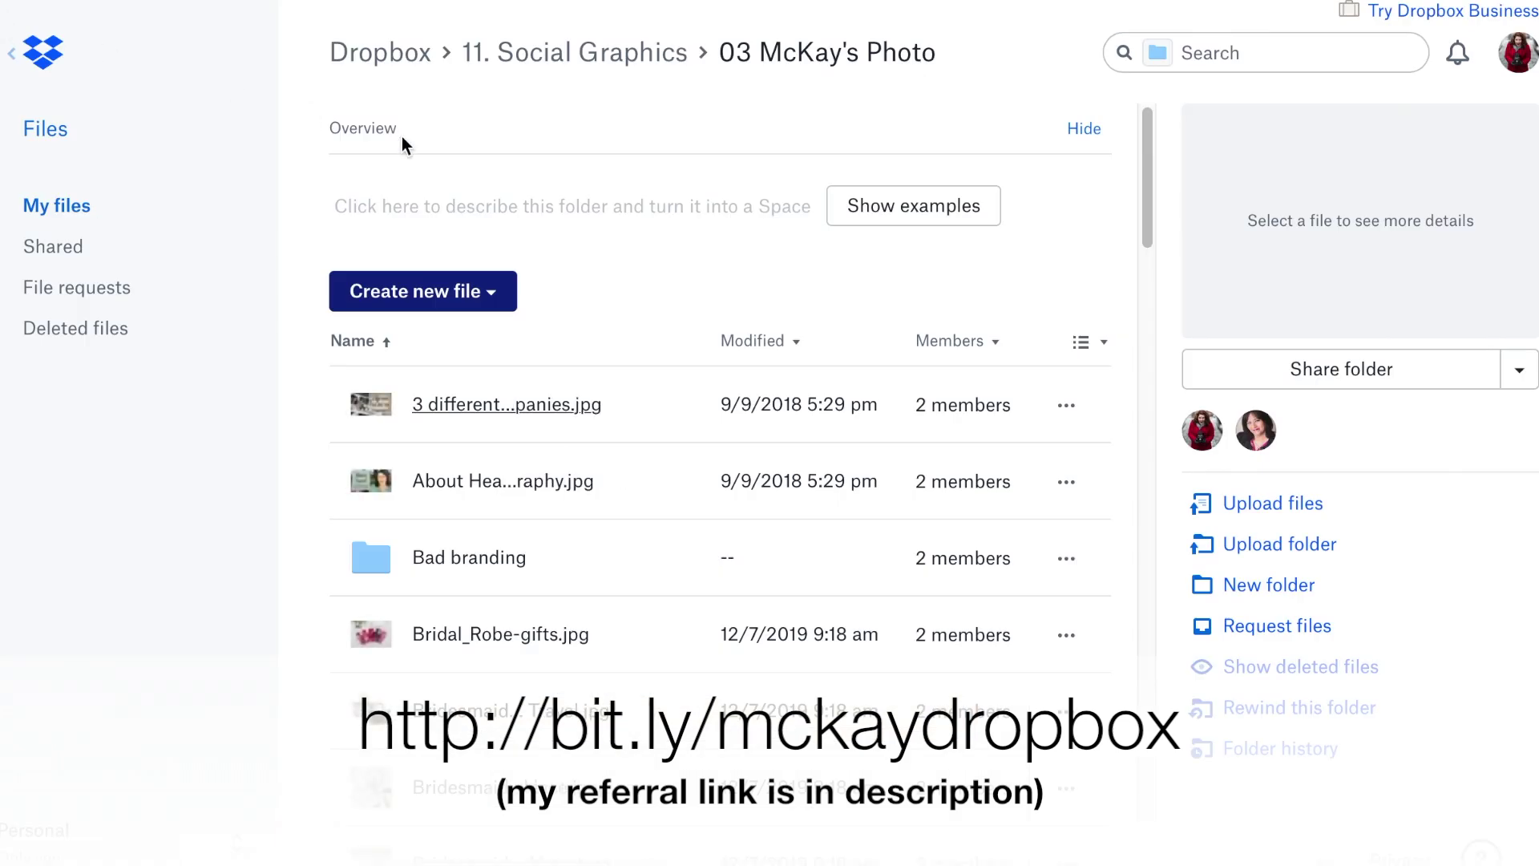
scroll(705, 422, down, 5)
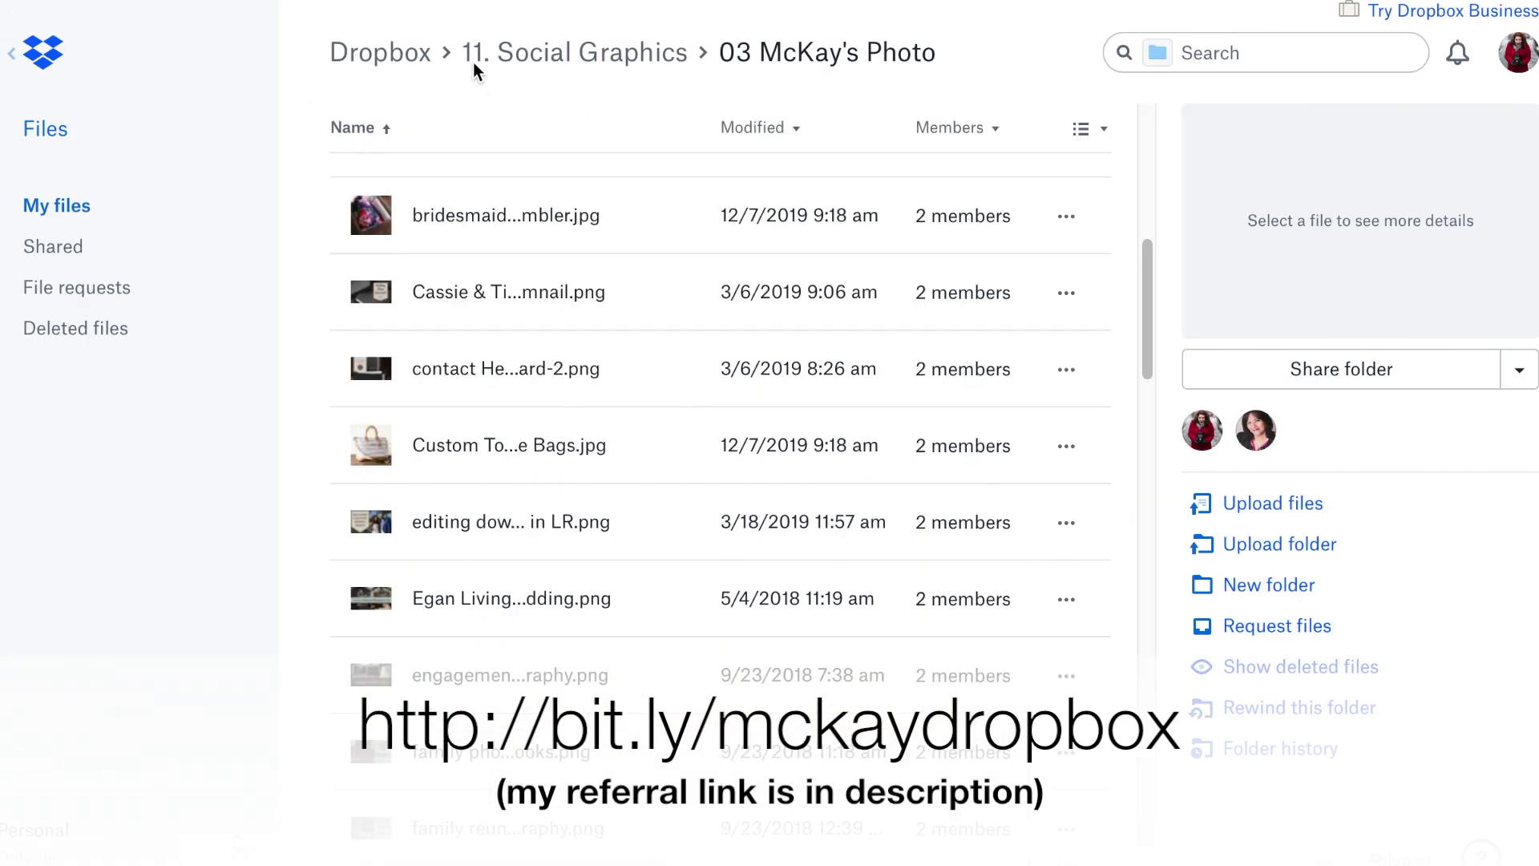
click(412, 61)
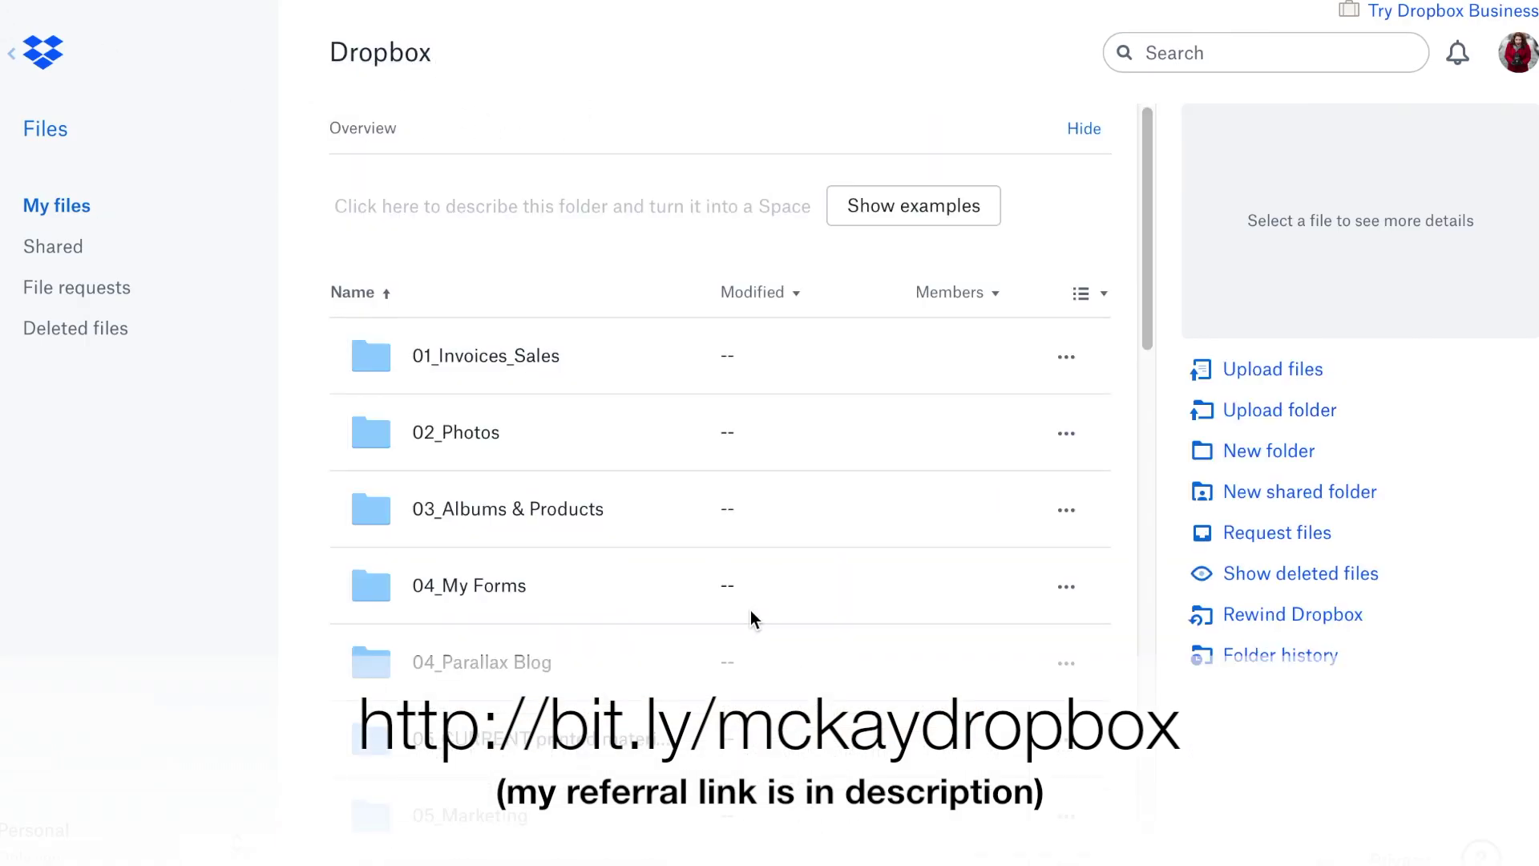
Step: Examine the remaining files and folders in the top-level list, past the numbered folders
scroll(788, 637, down, 15)
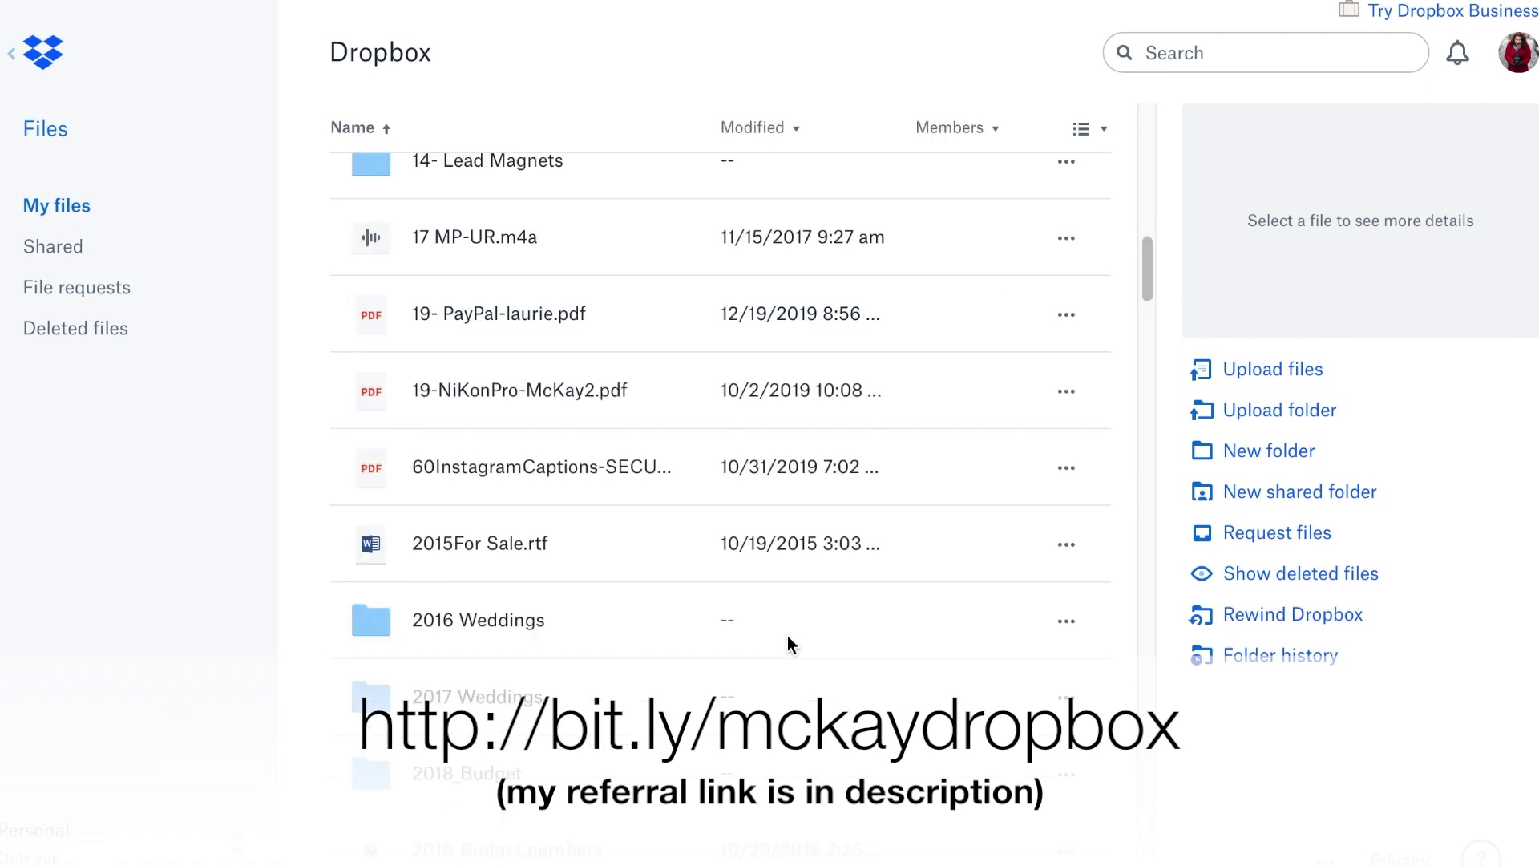
scroll(787, 635, down, 10)
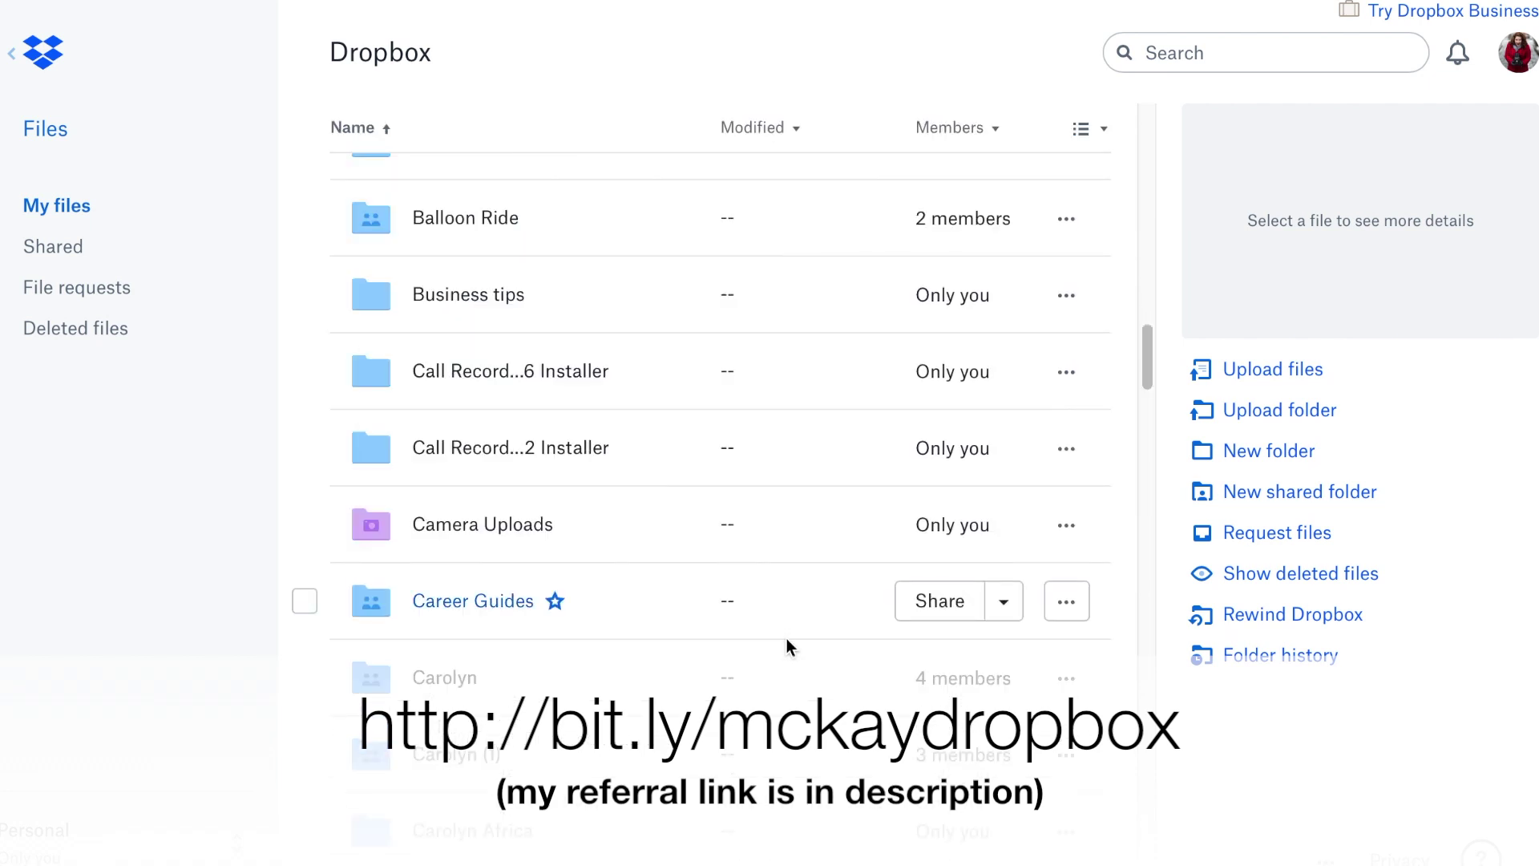
scroll(787, 647, down, 5)
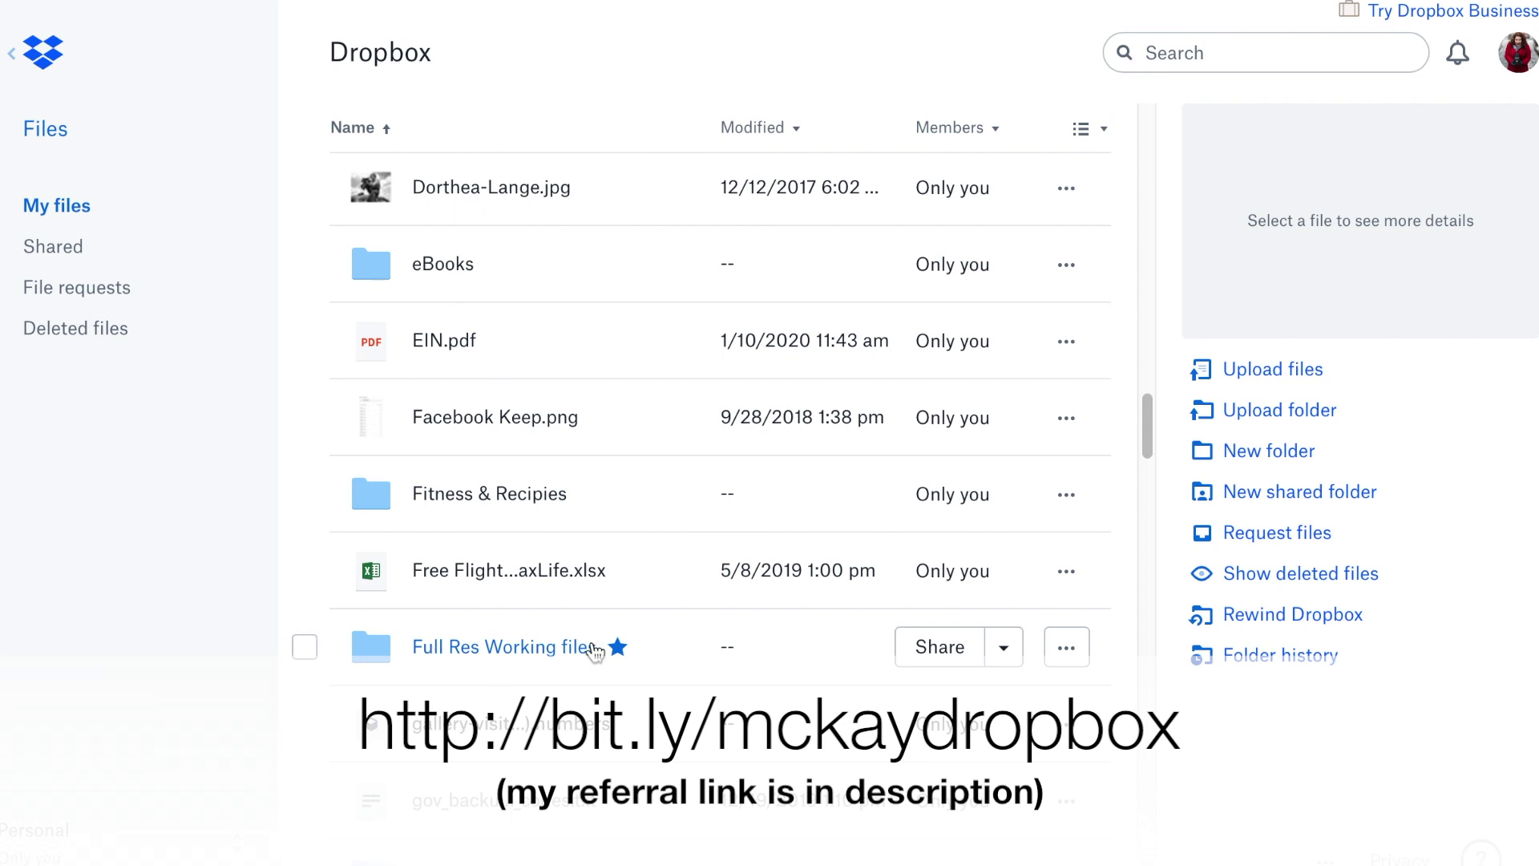
scroll(585, 599, down, 10)
scroll(586, 604, down, 10)
scroll(585, 618, up, 20)
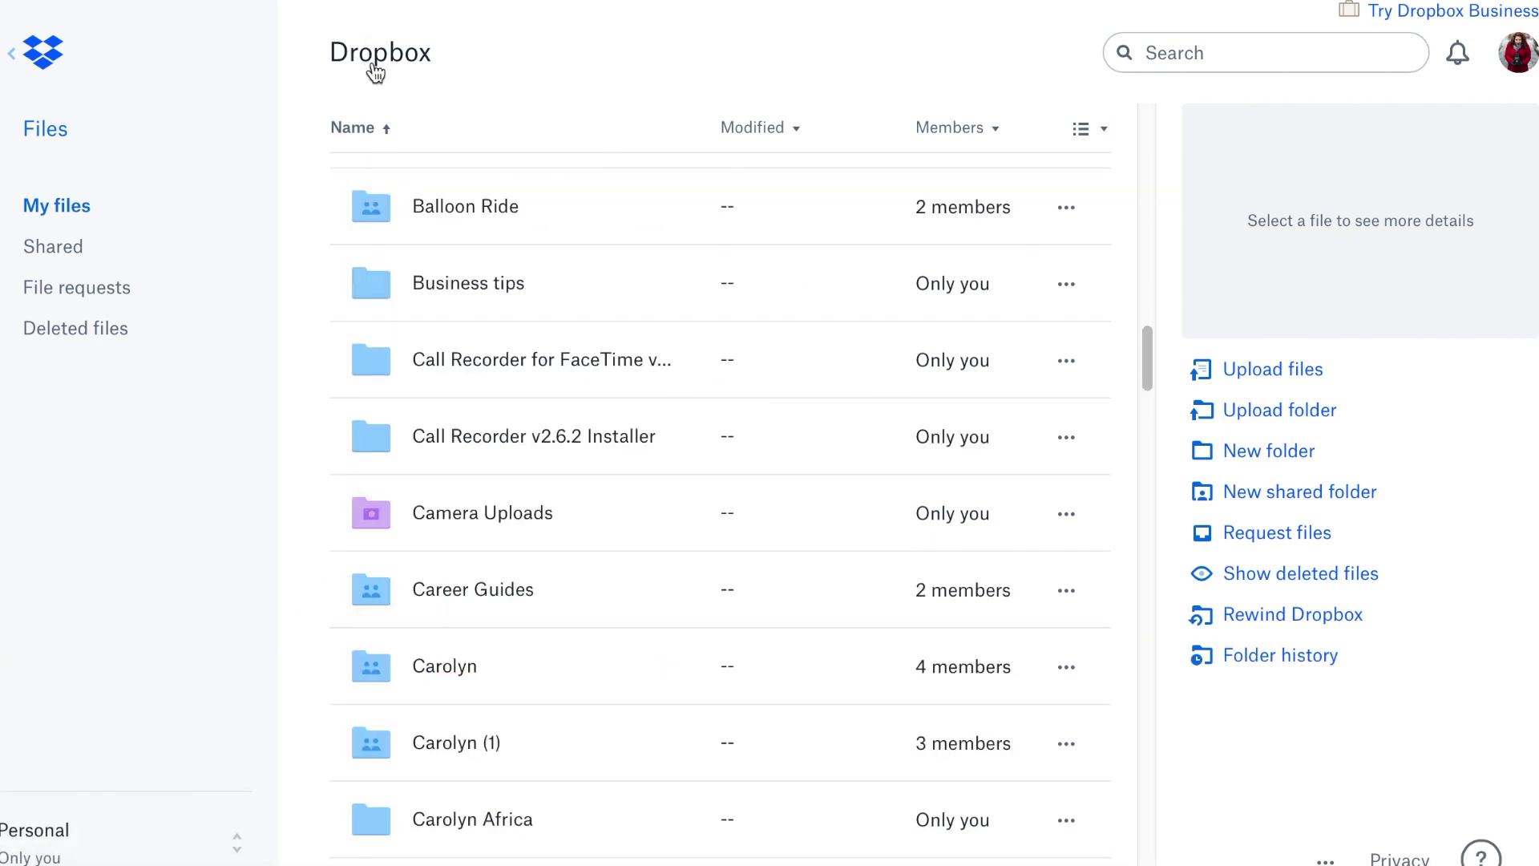
Step: View the sharing and folder options for 05_Marketing, open its share dialog, and close it without inviting anyone
scroll(539, 405, up, 3)
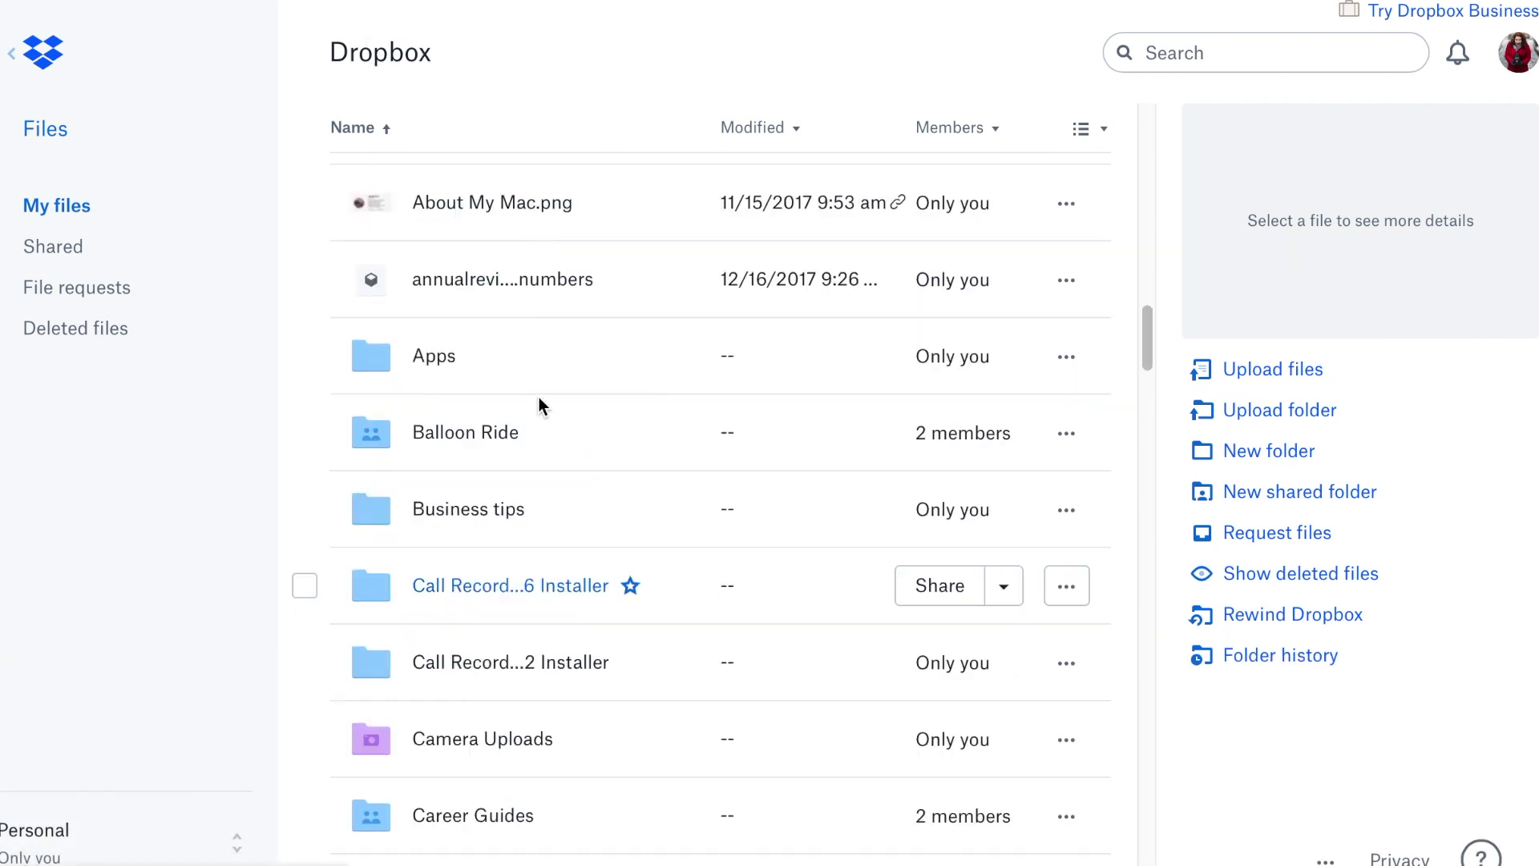
scroll(537, 401, up, 20)
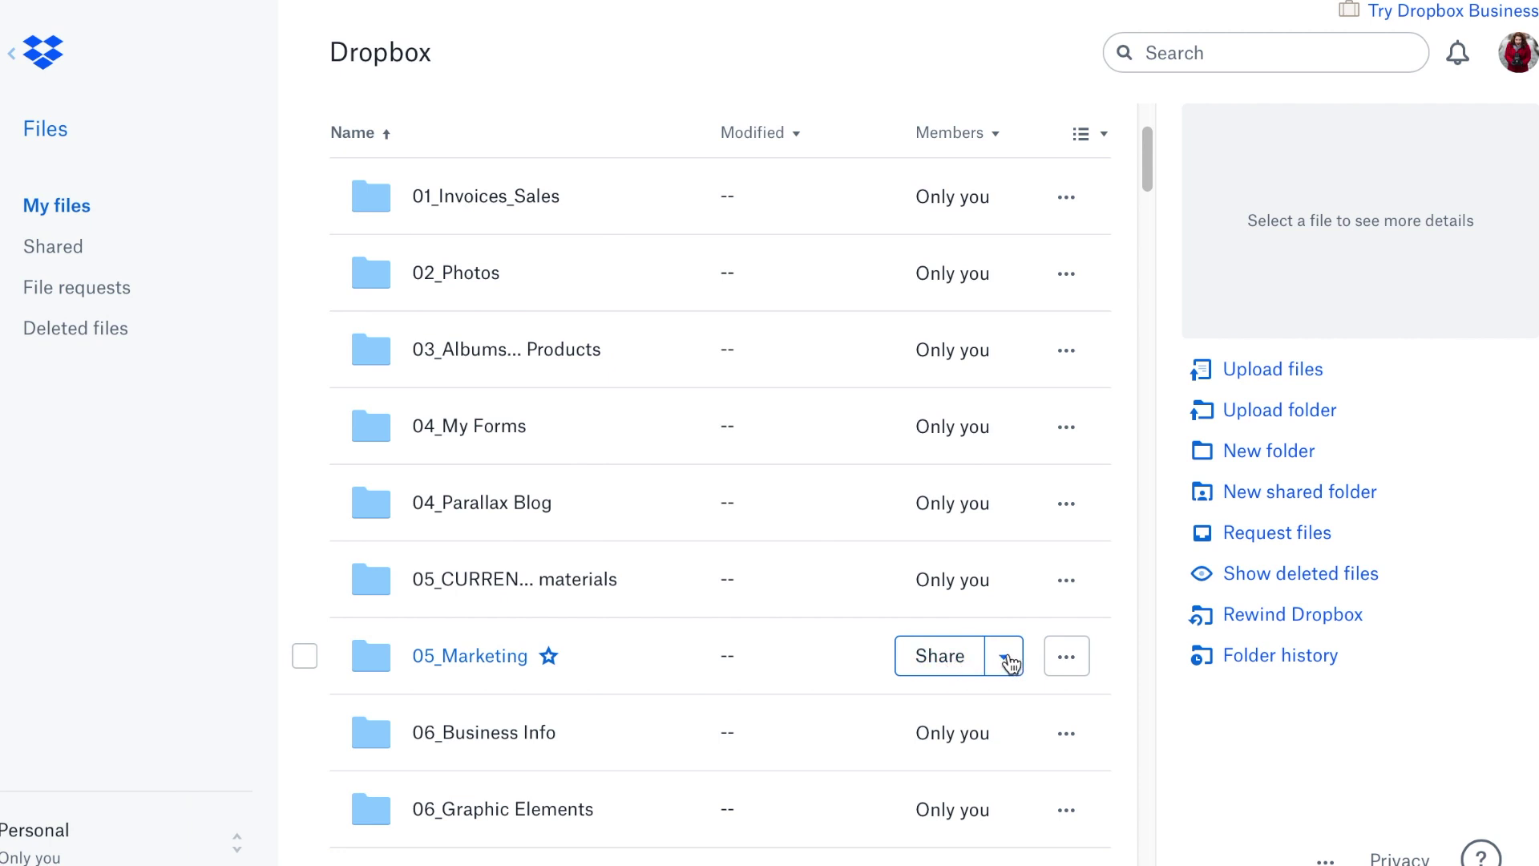
click(1009, 662)
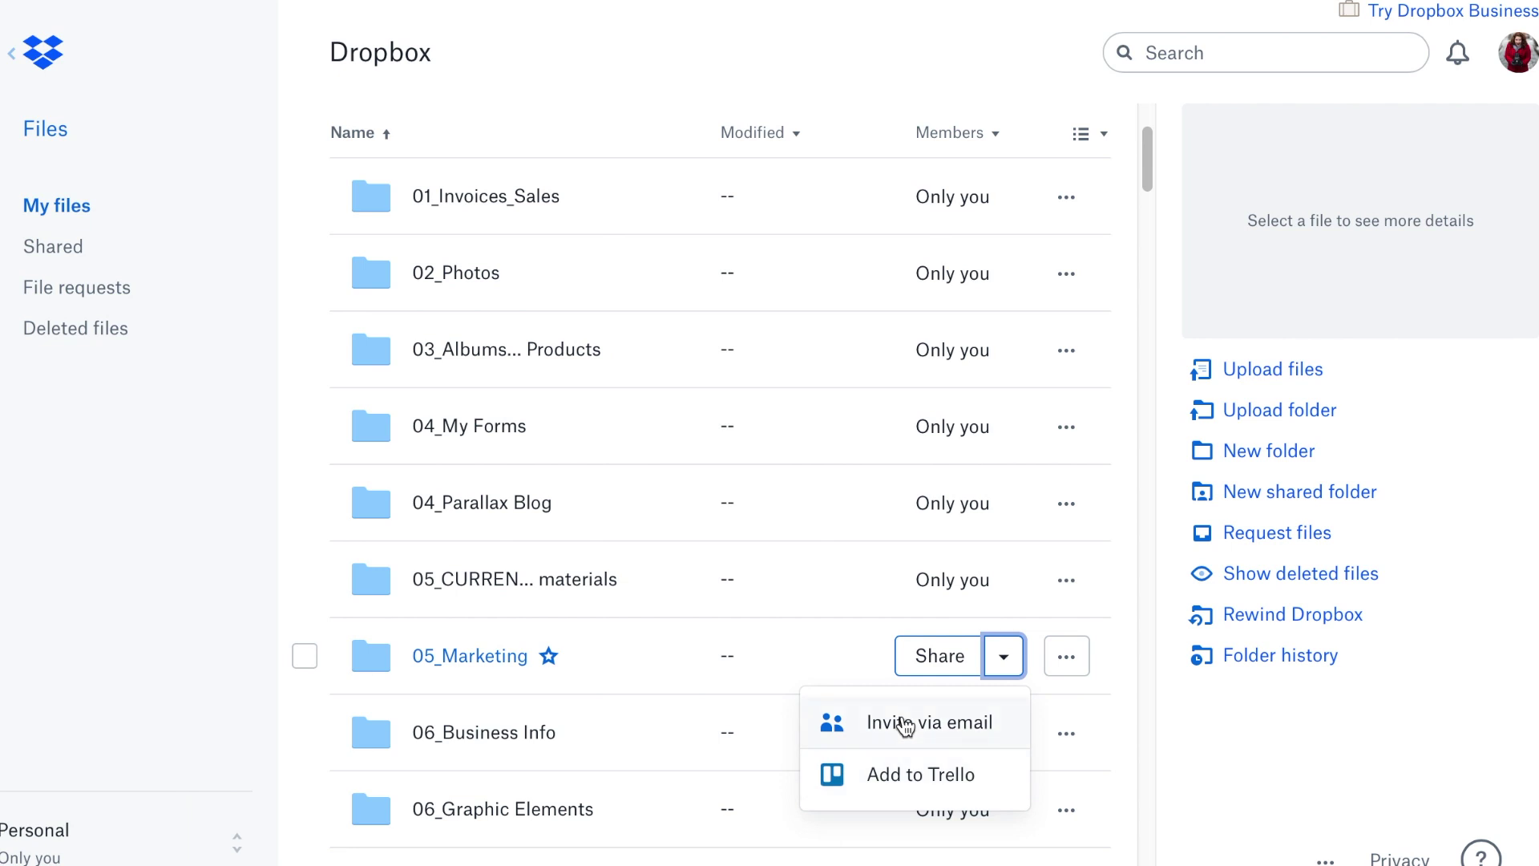
click(1070, 660)
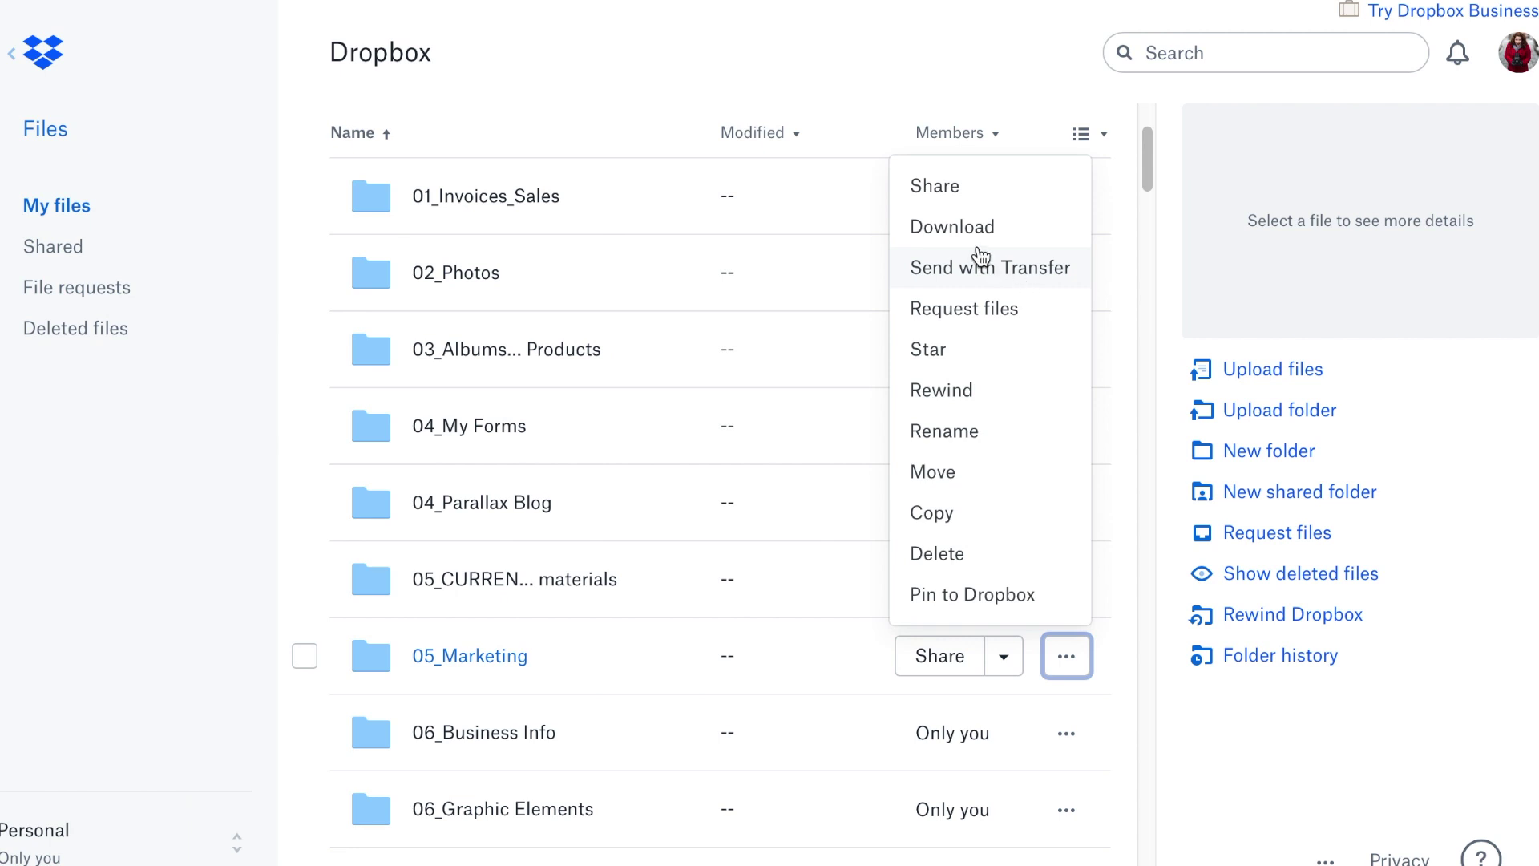
click(961, 194)
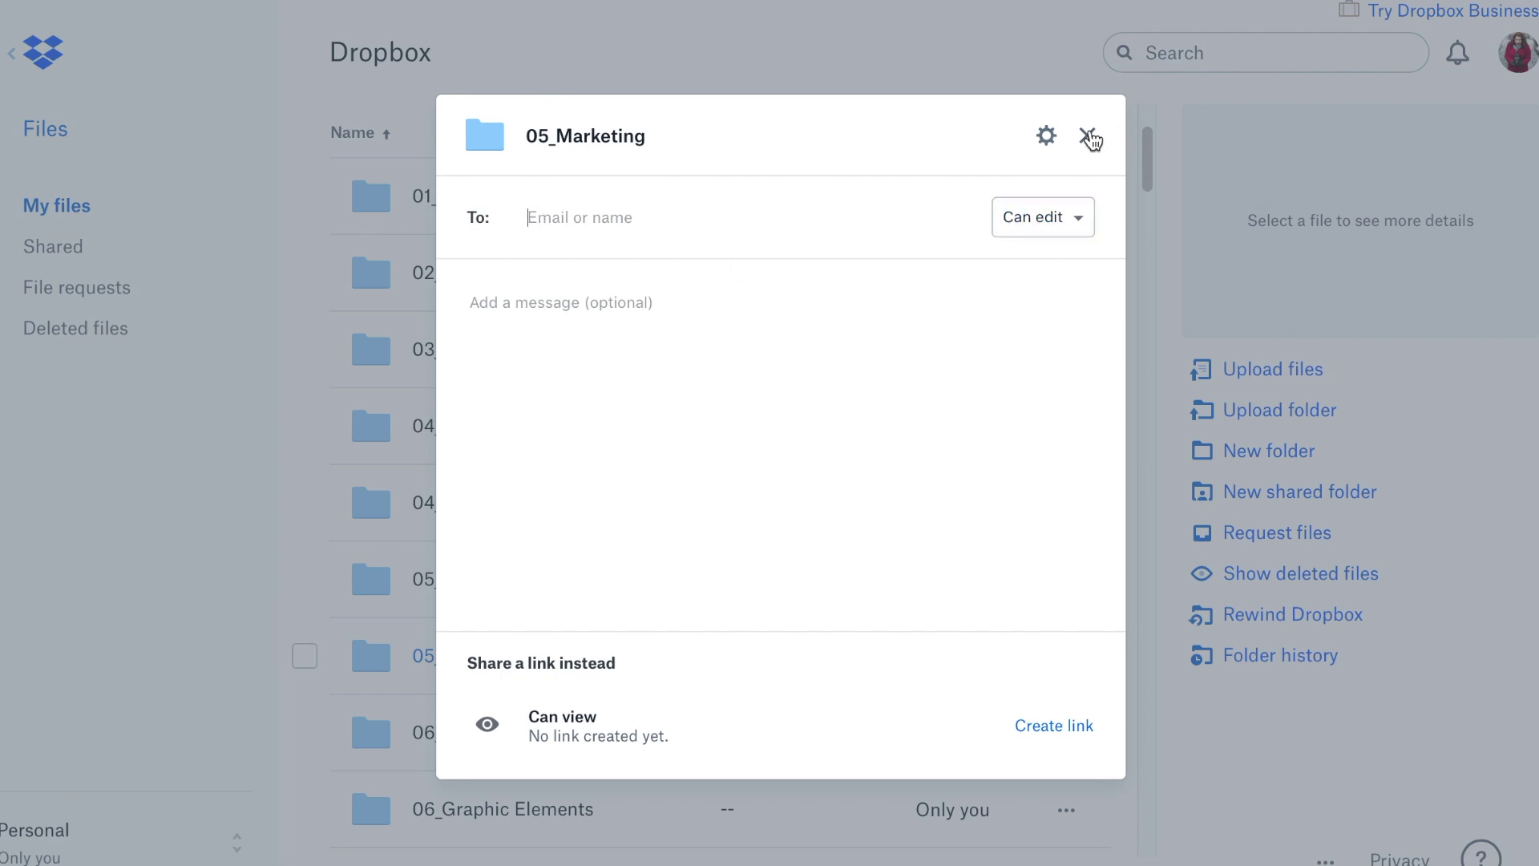
click(1088, 137)
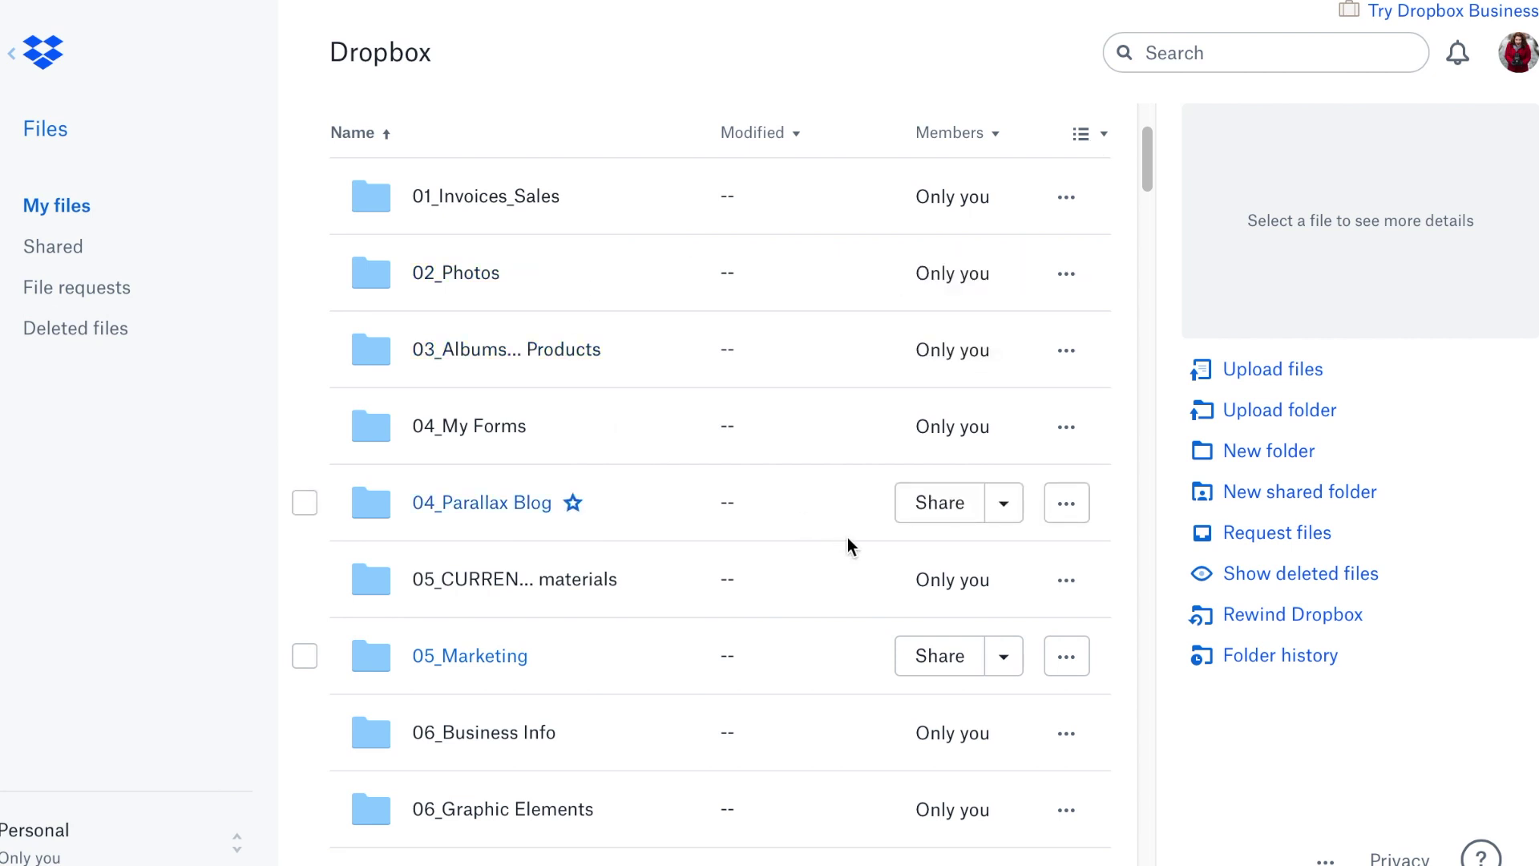
Step: Look through the numbered top-level folders and open 04_Parallax Blog
scroll(848, 544, up, 3)
scroll(848, 541, down, 4)
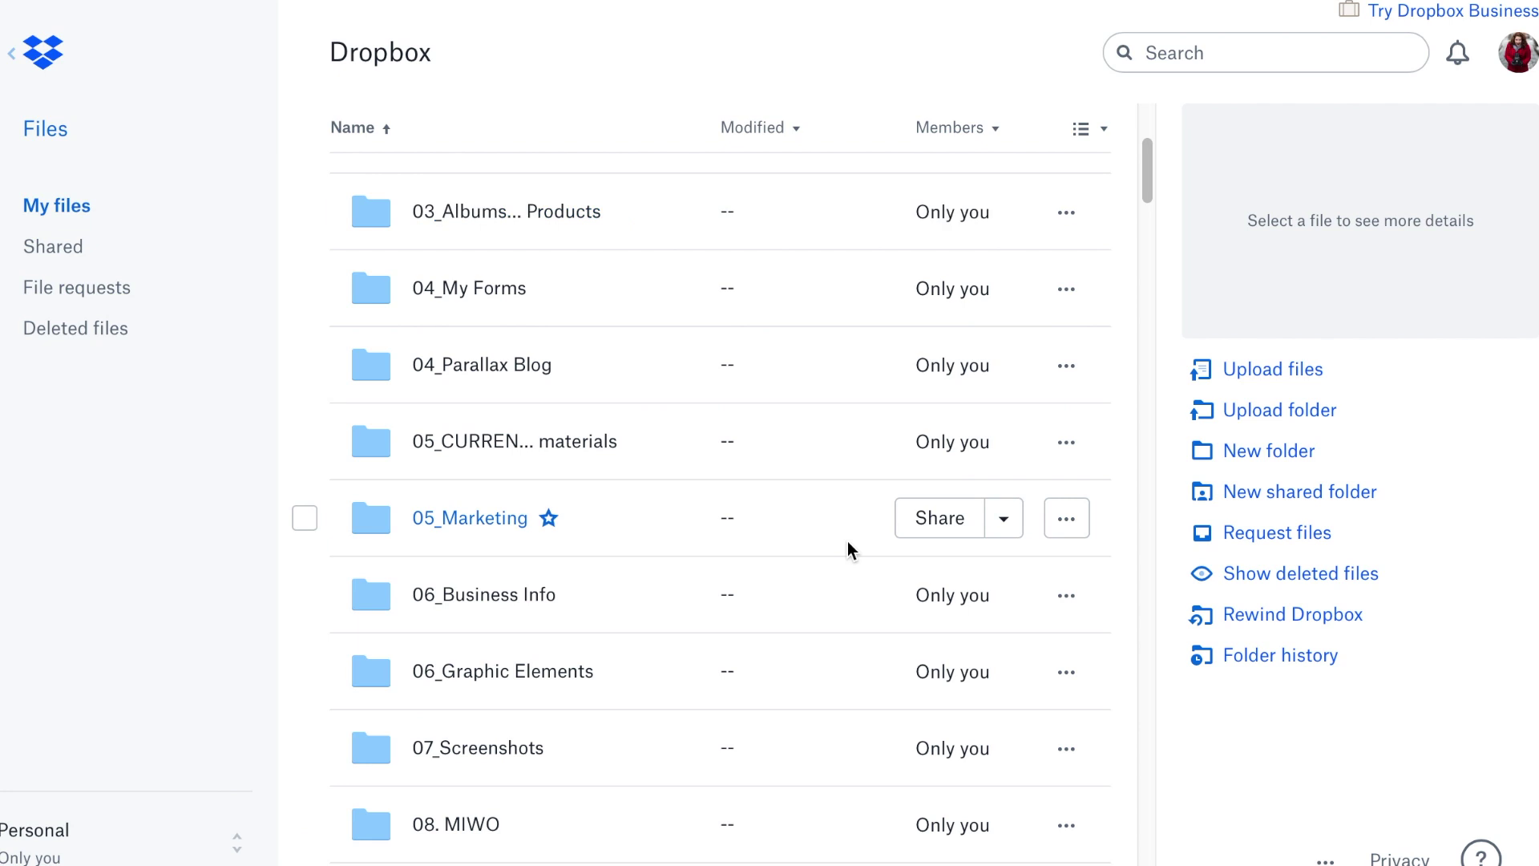
scroll(846, 543, down, 2)
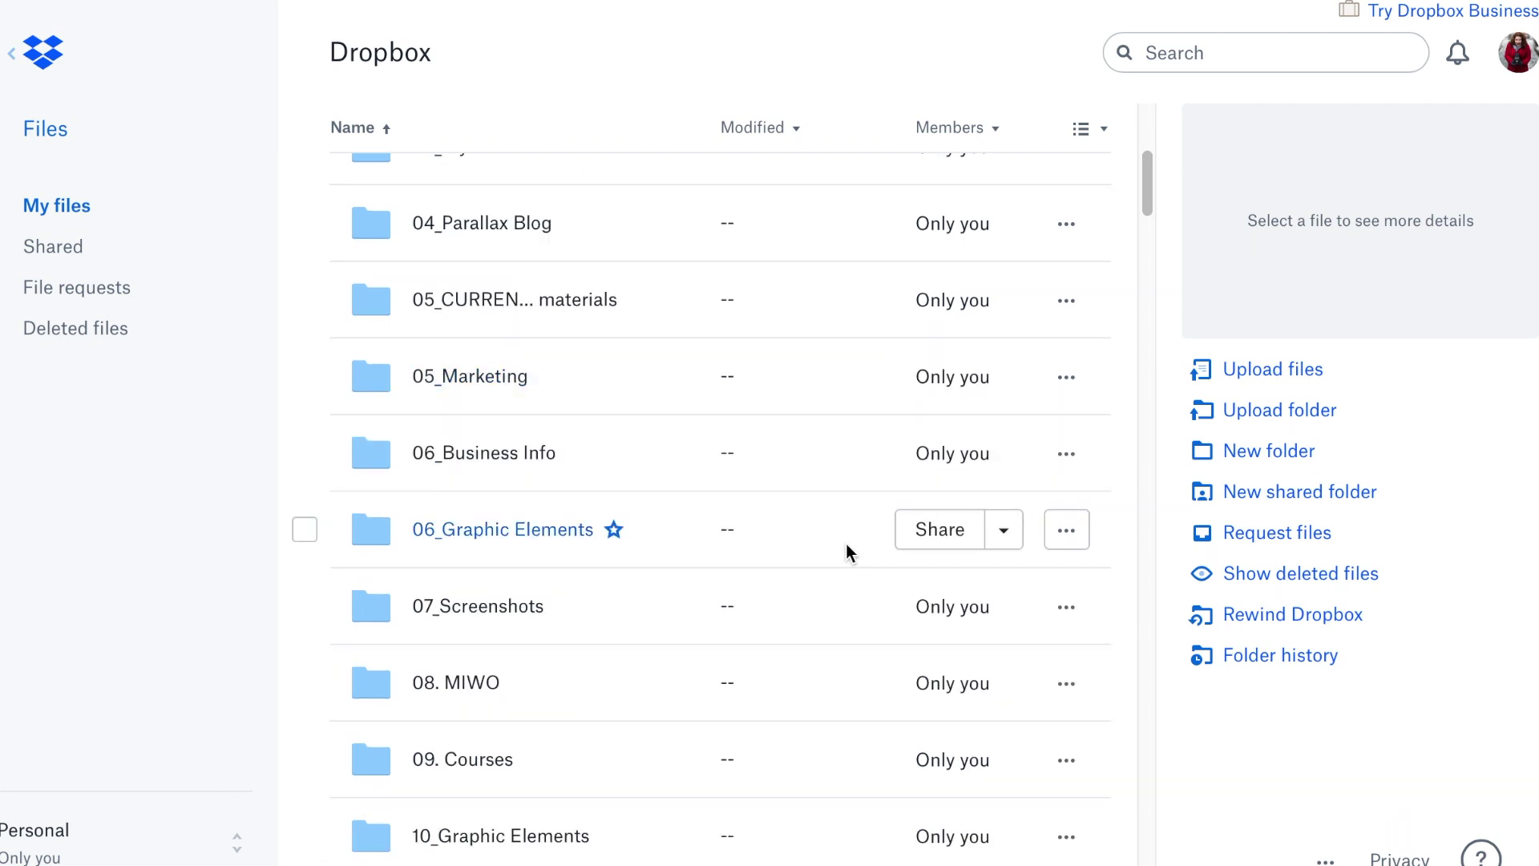
scroll(845, 543, down, 2)
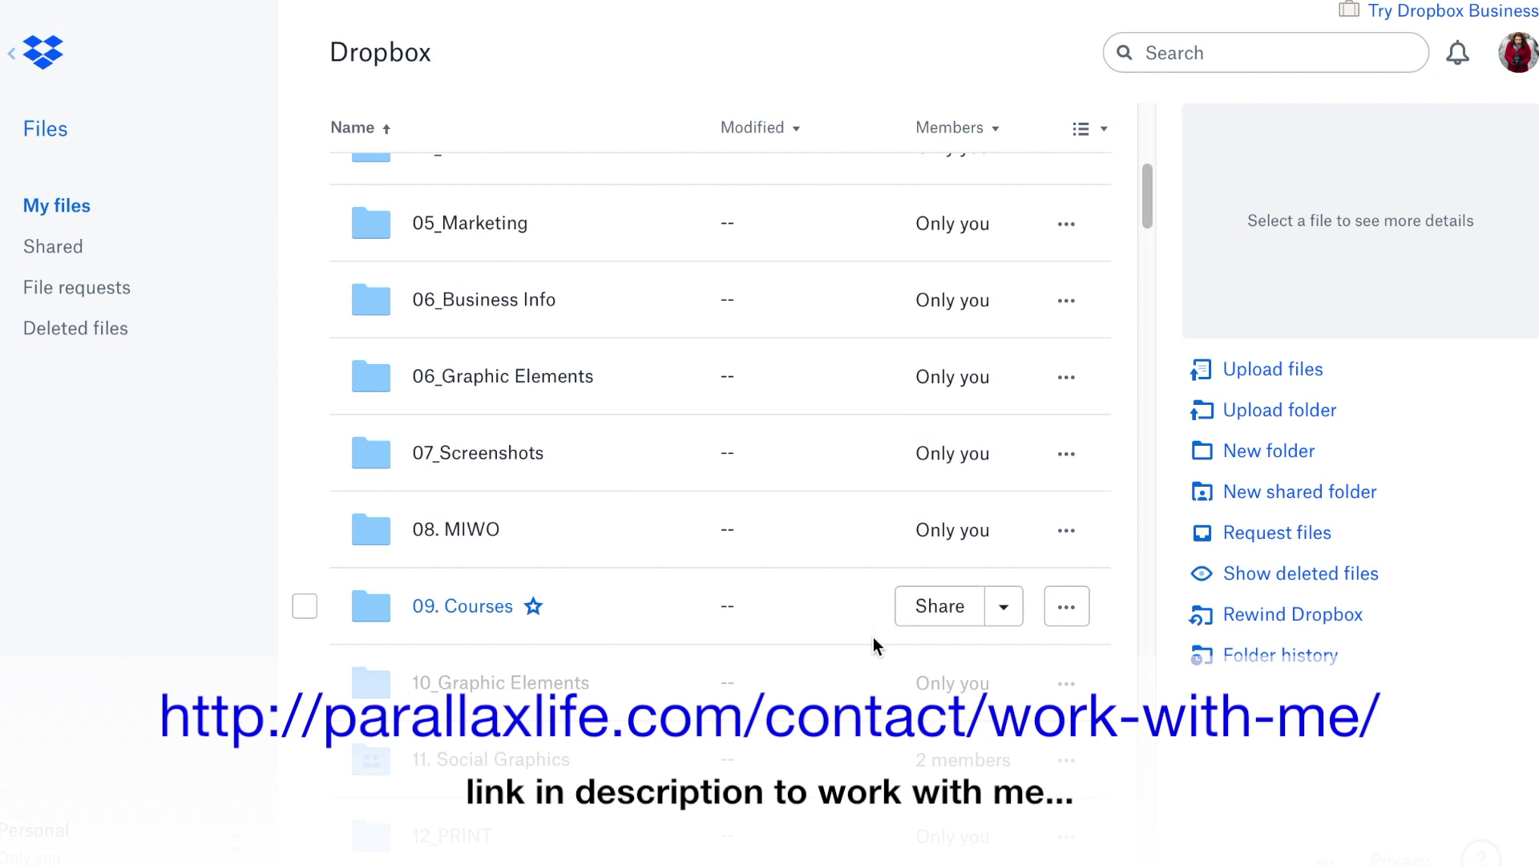
scroll(873, 637, up, 2)
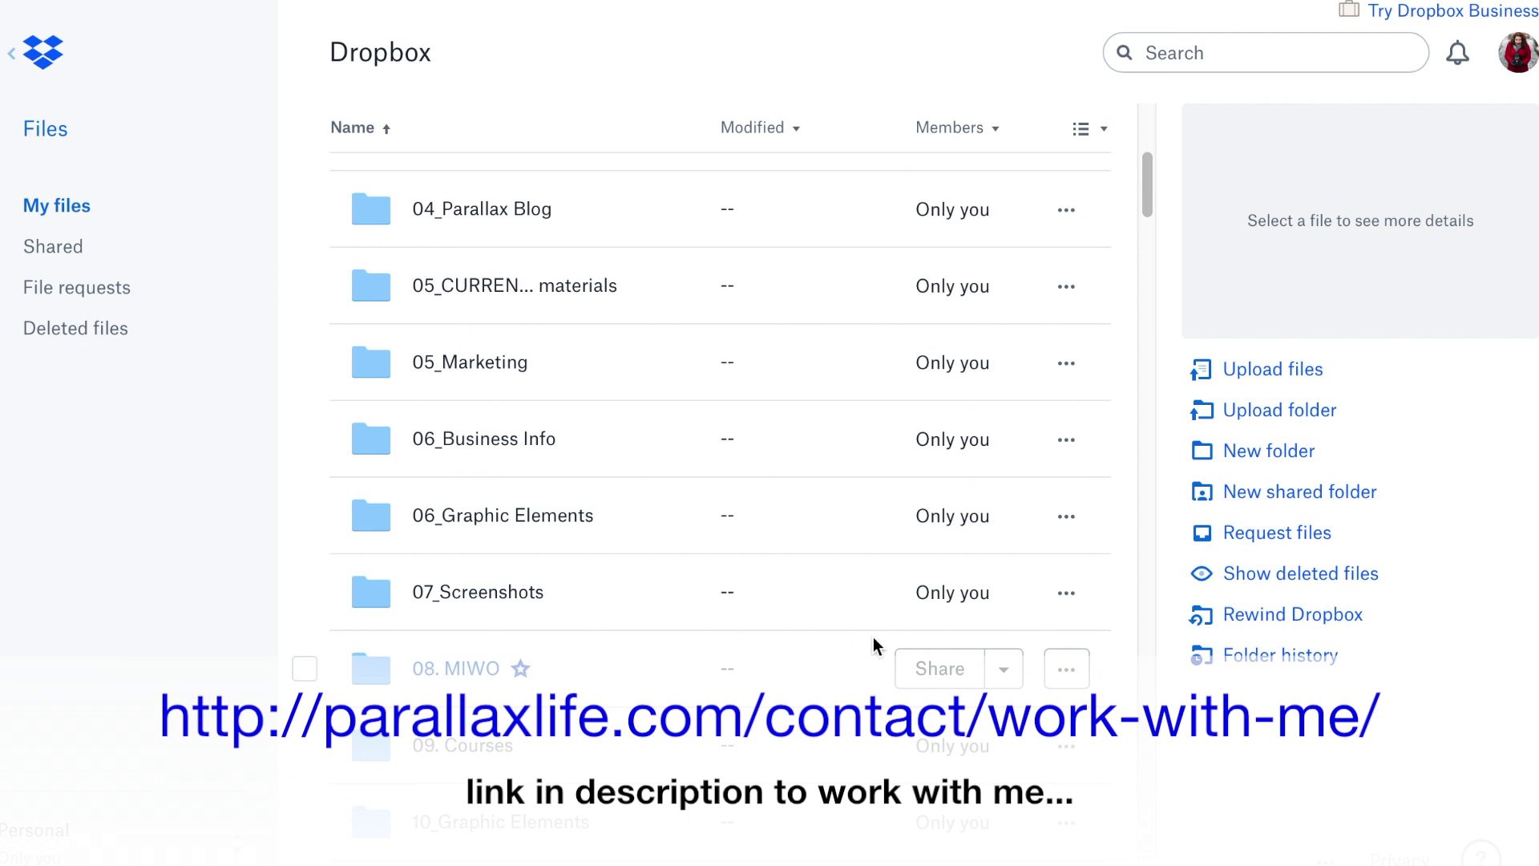
click(446, 213)
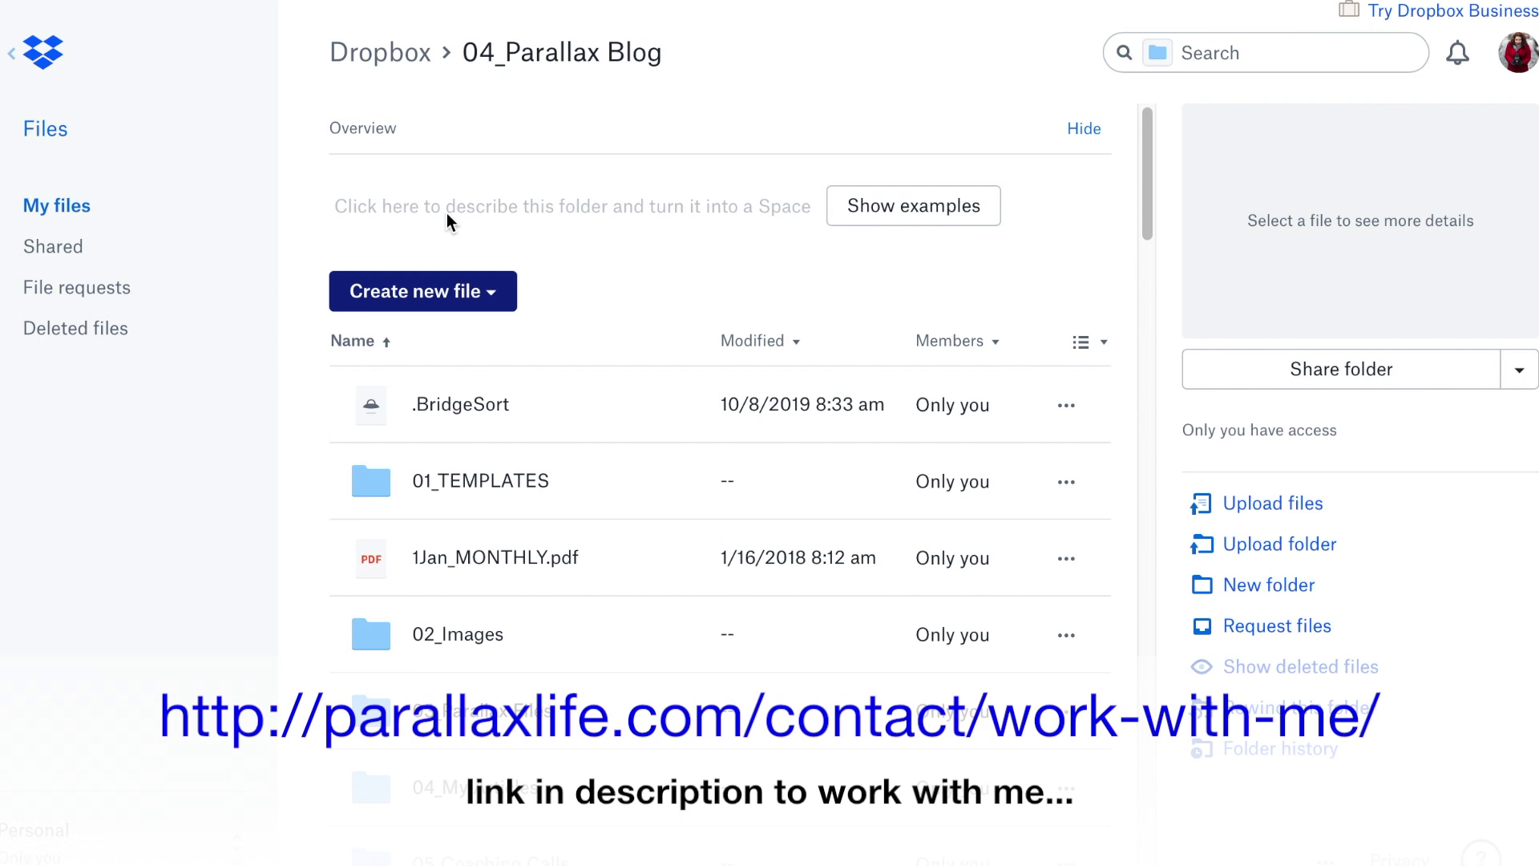
Step: Open the 05_Coaching Calls folder inside 04_Parallax Blog
scroll(588, 603, down, 2)
scroll(593, 608, down, 1)
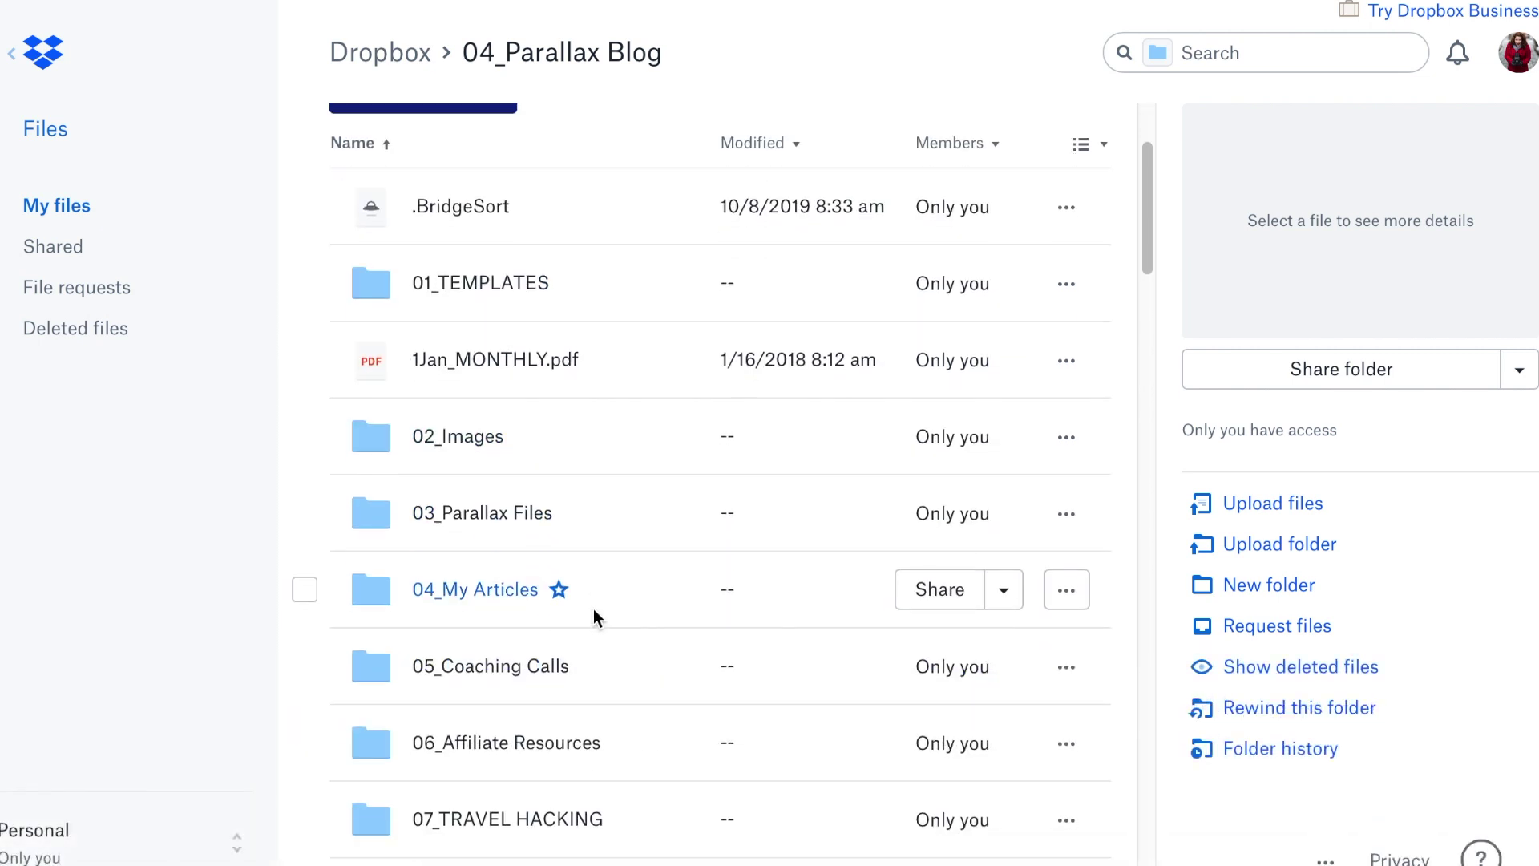
click(469, 666)
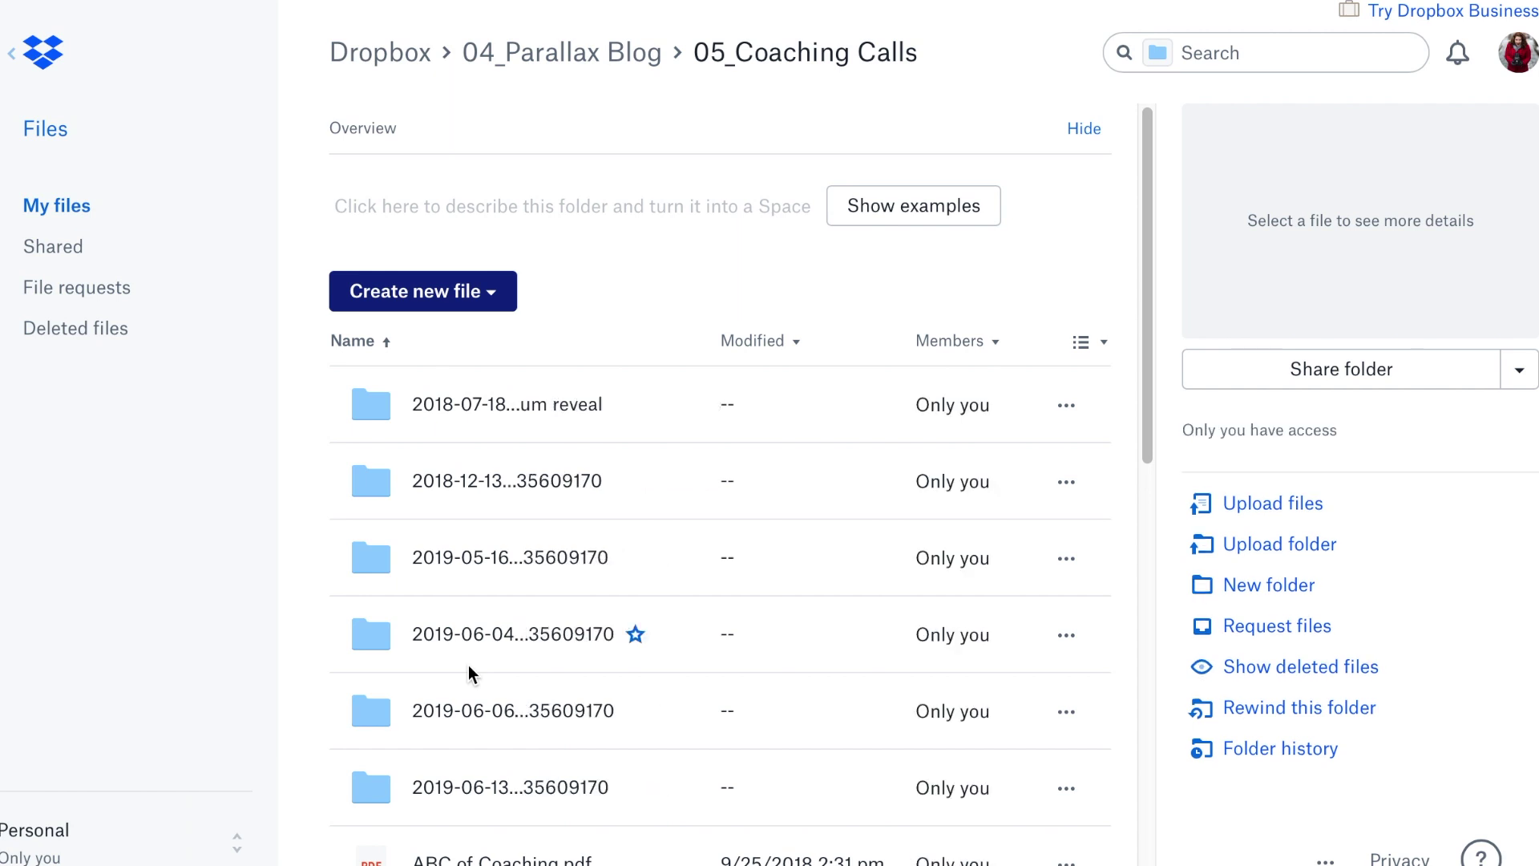
Step: Open the coaching client's folder listed just above the .mov recording and show the options for its 2020-02-05 session folder
scroll(468, 665, down, 3)
scroll(468, 665, down, 2)
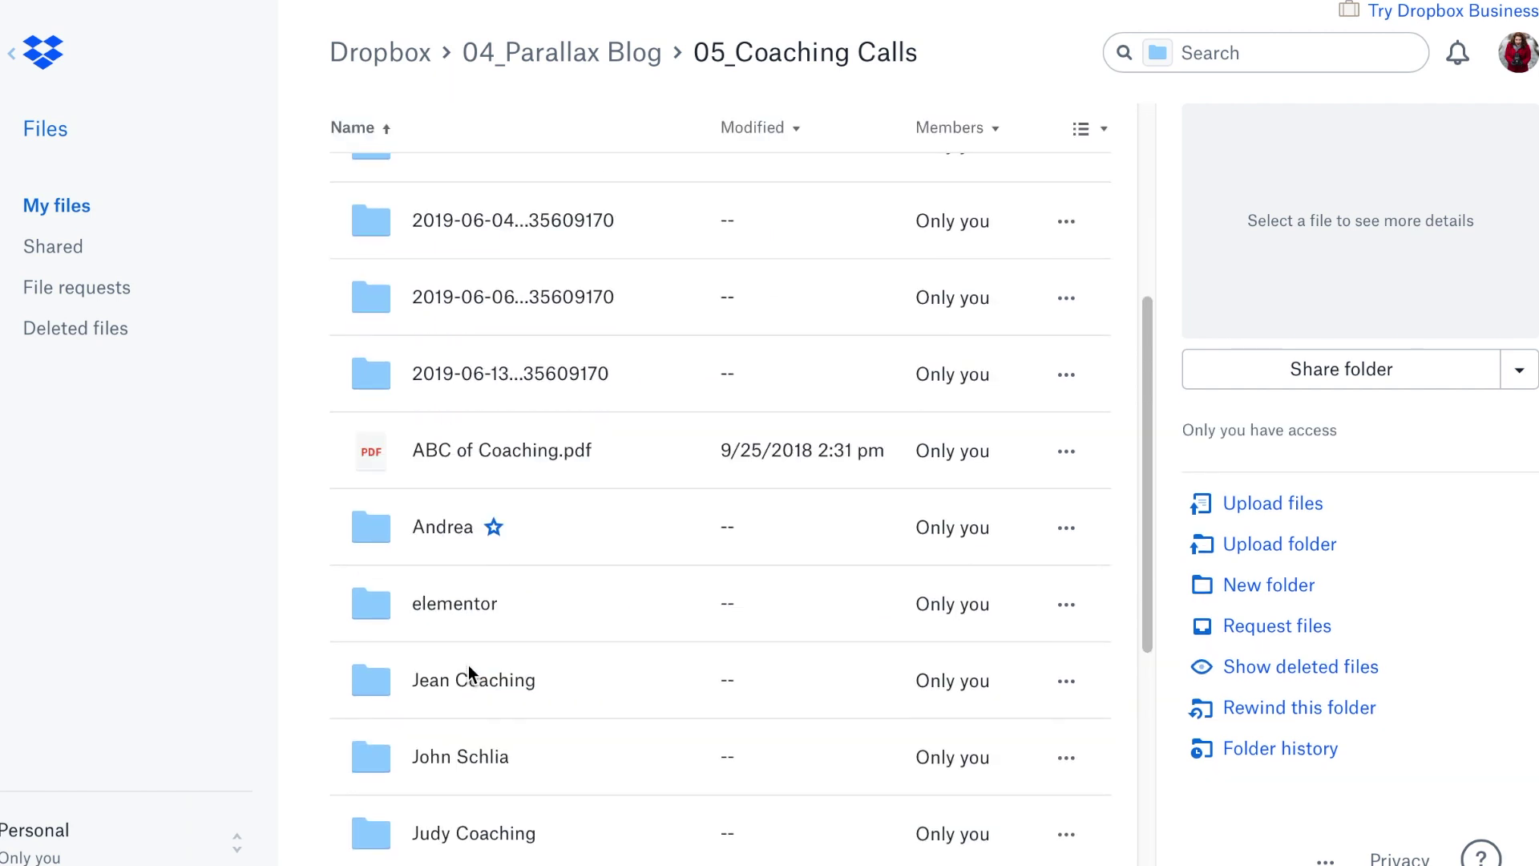
scroll(468, 665, down, 4)
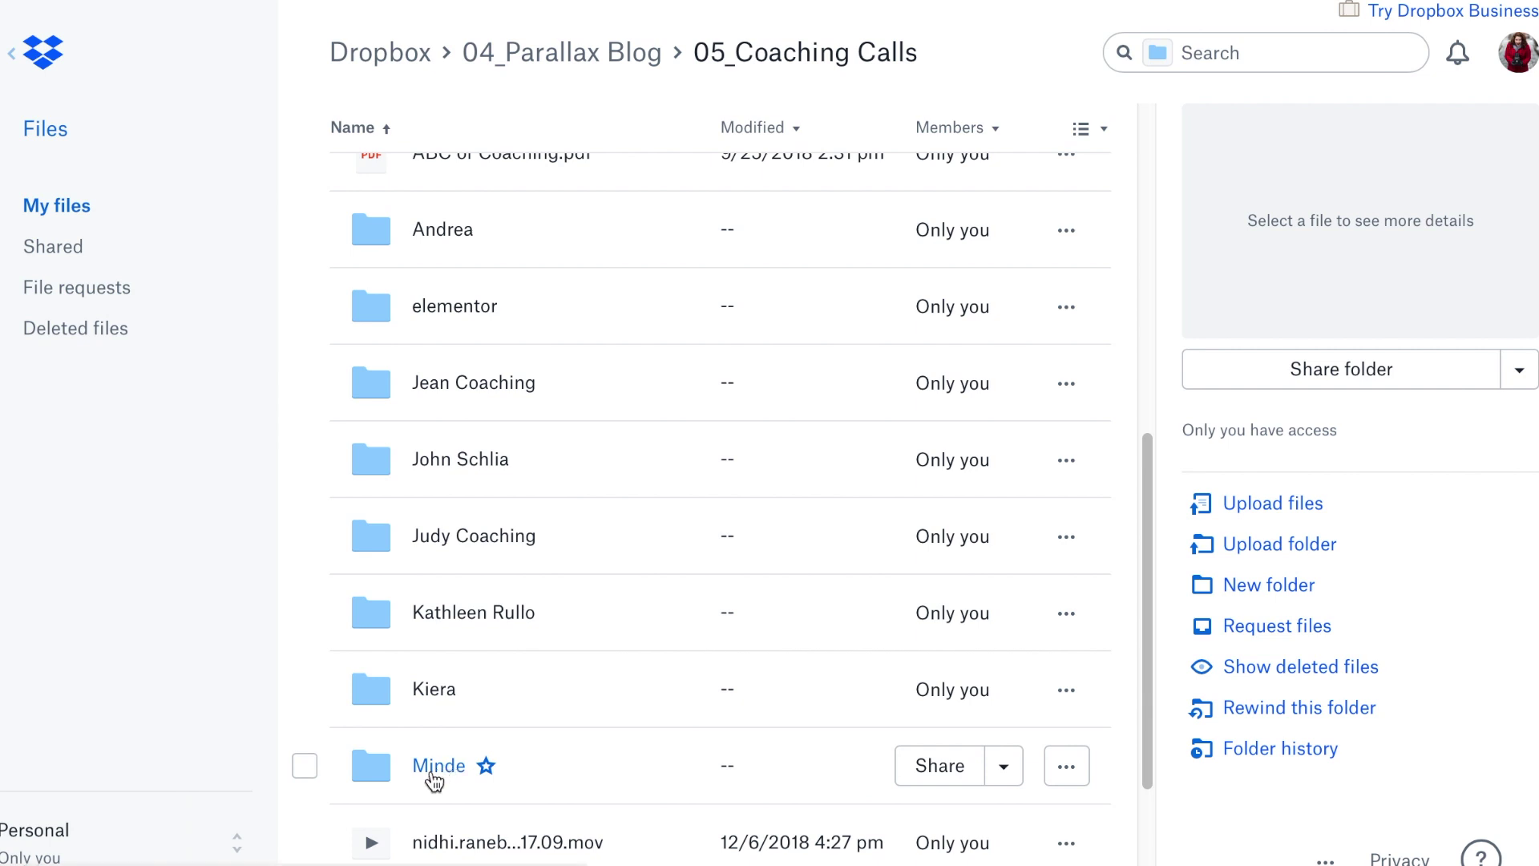
click(433, 768)
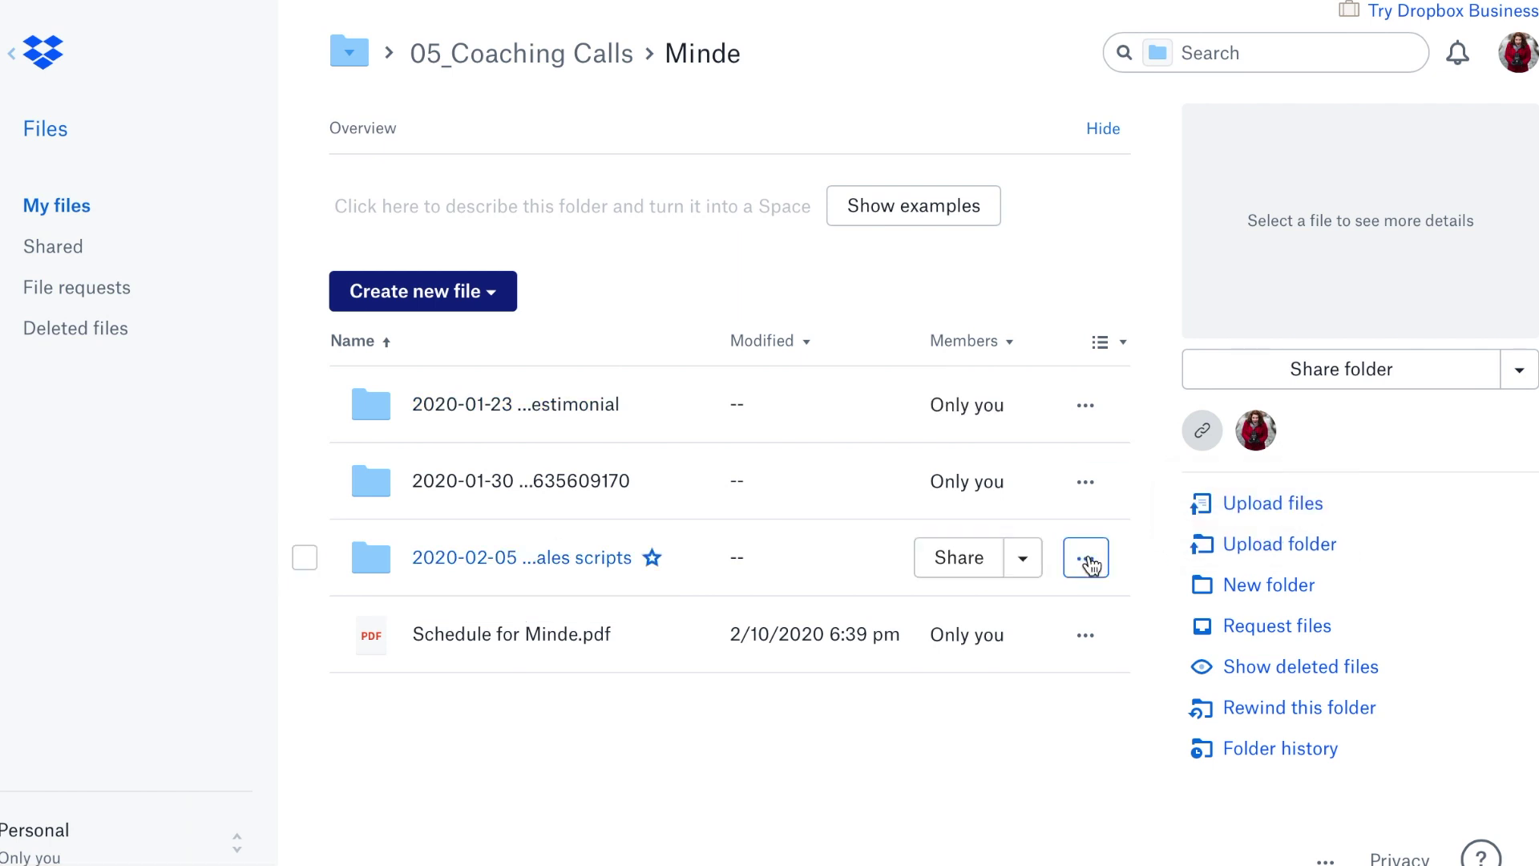
click(1085, 557)
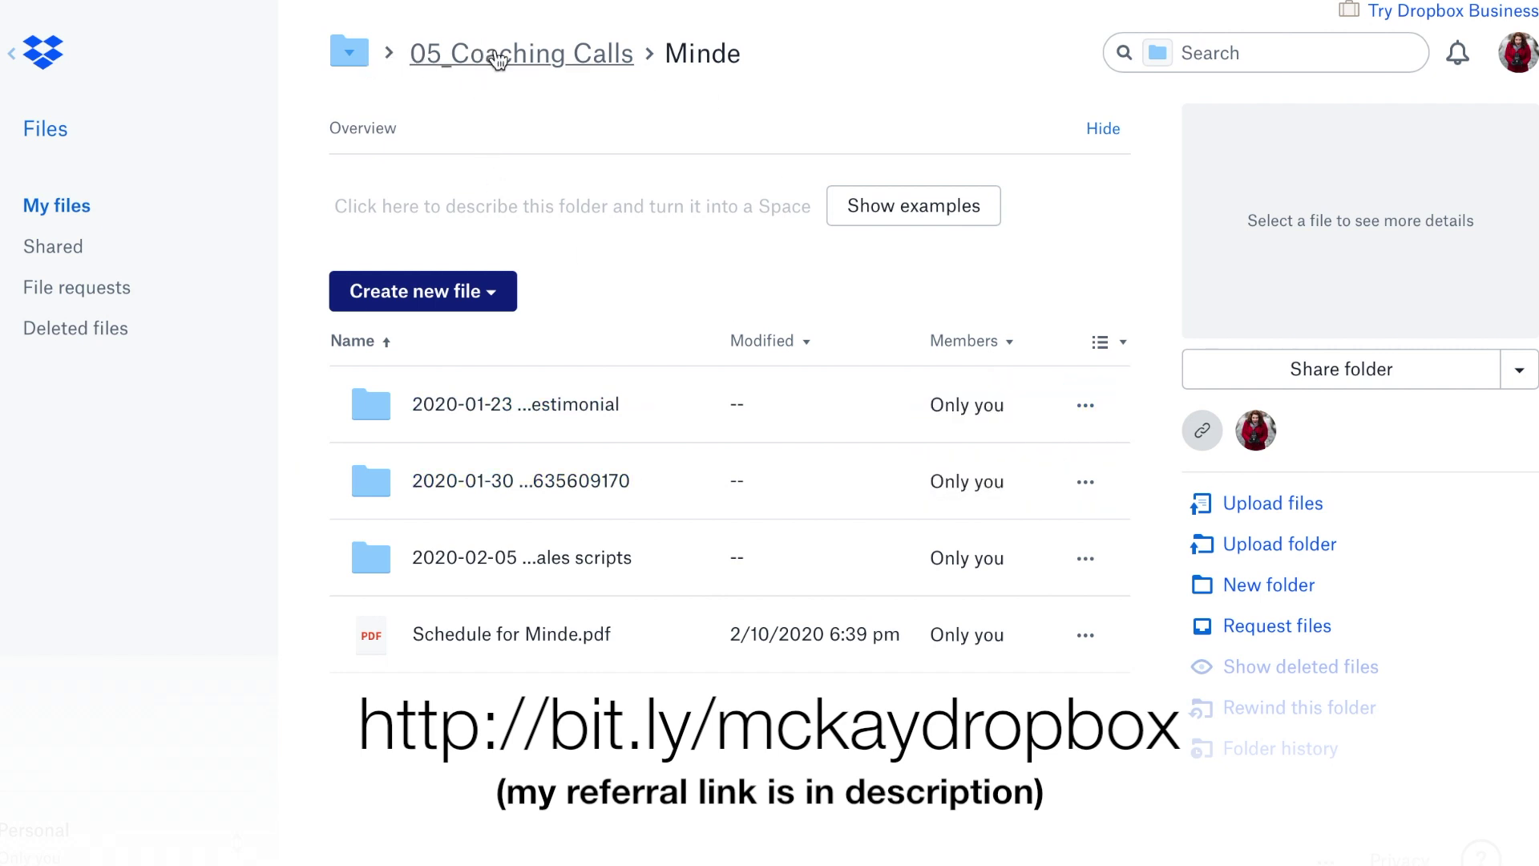
Step: Go back up to 04_Parallax Blog, look through its contents, and return to the top-level folder
click(474, 56)
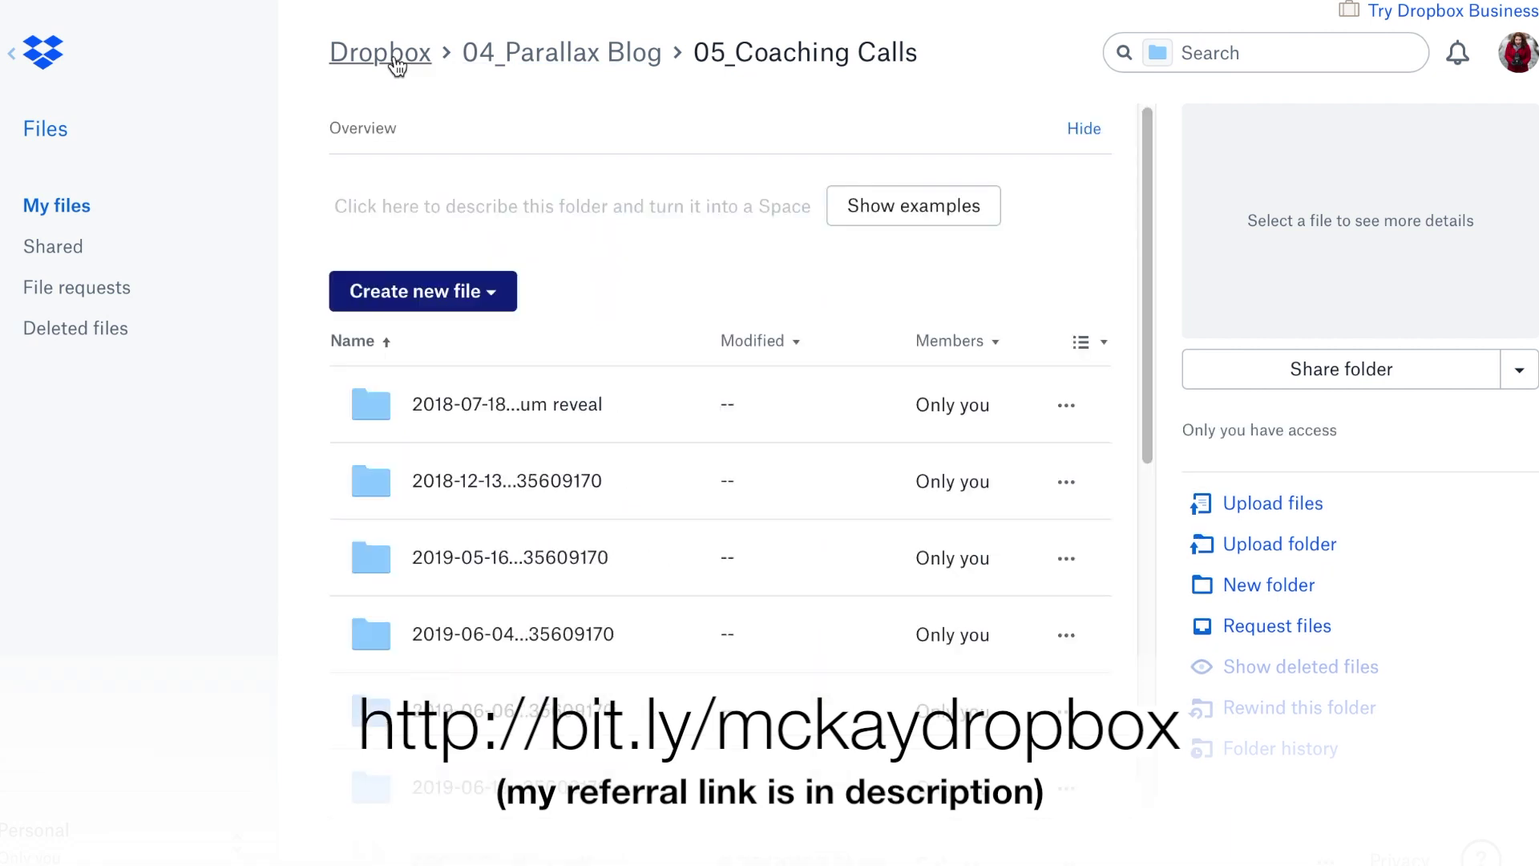
click(514, 57)
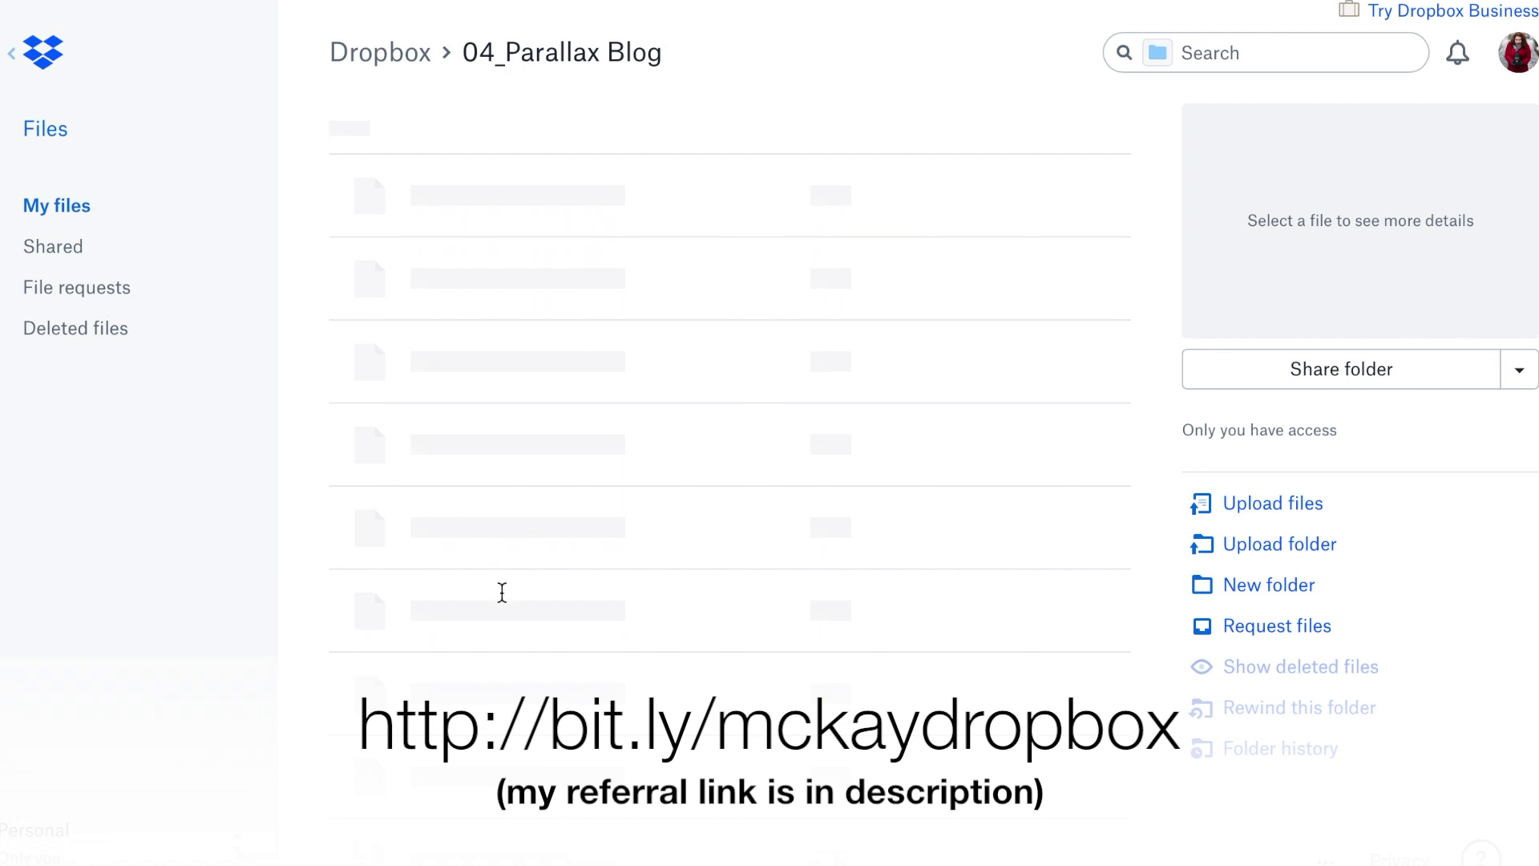
scroll(502, 592, down, 10)
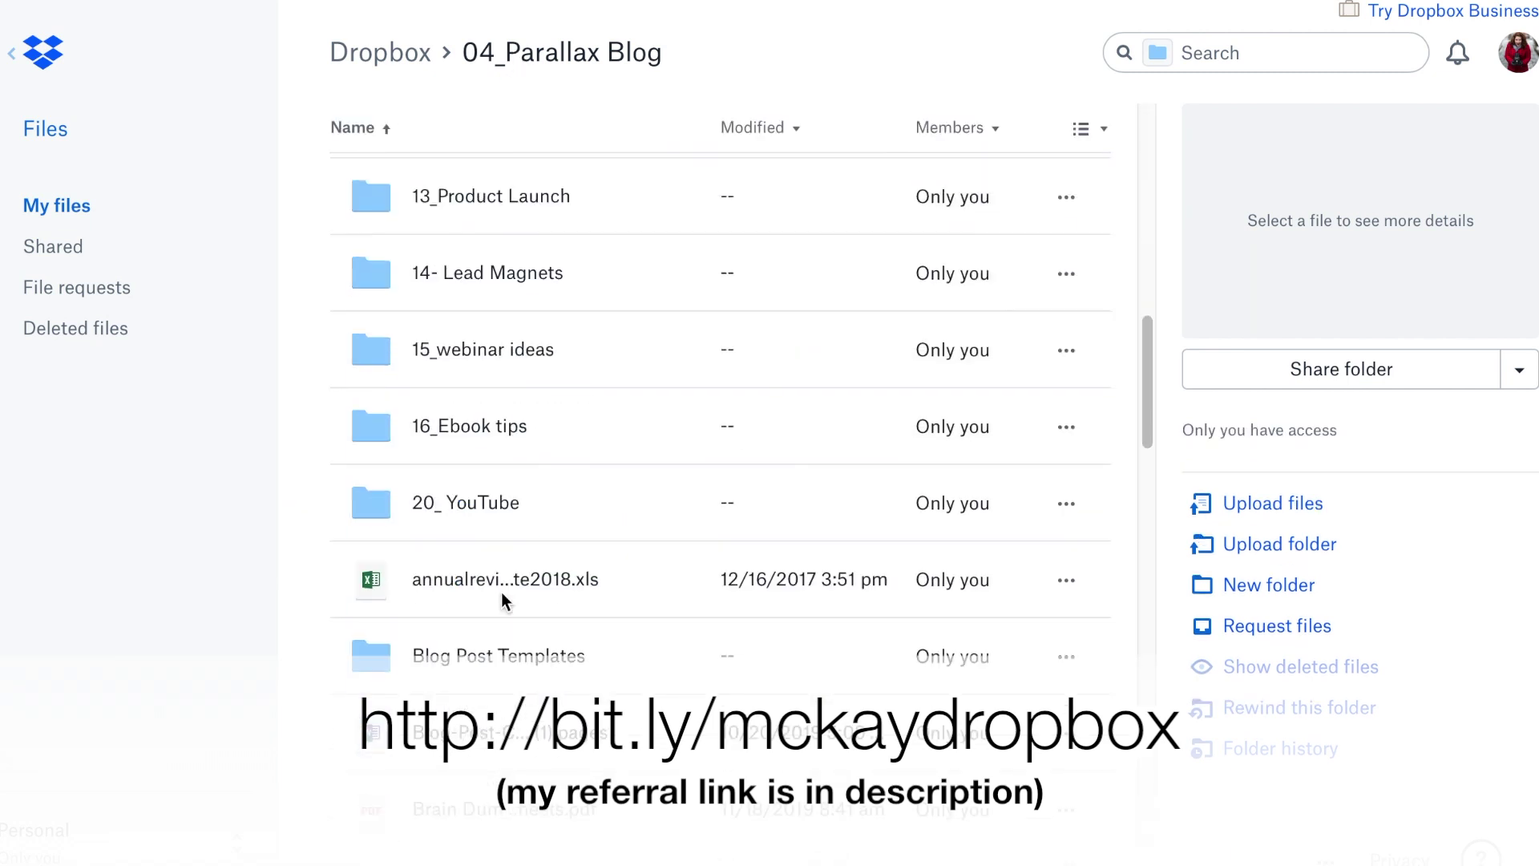
scroll(501, 591, down, 5)
click(380, 52)
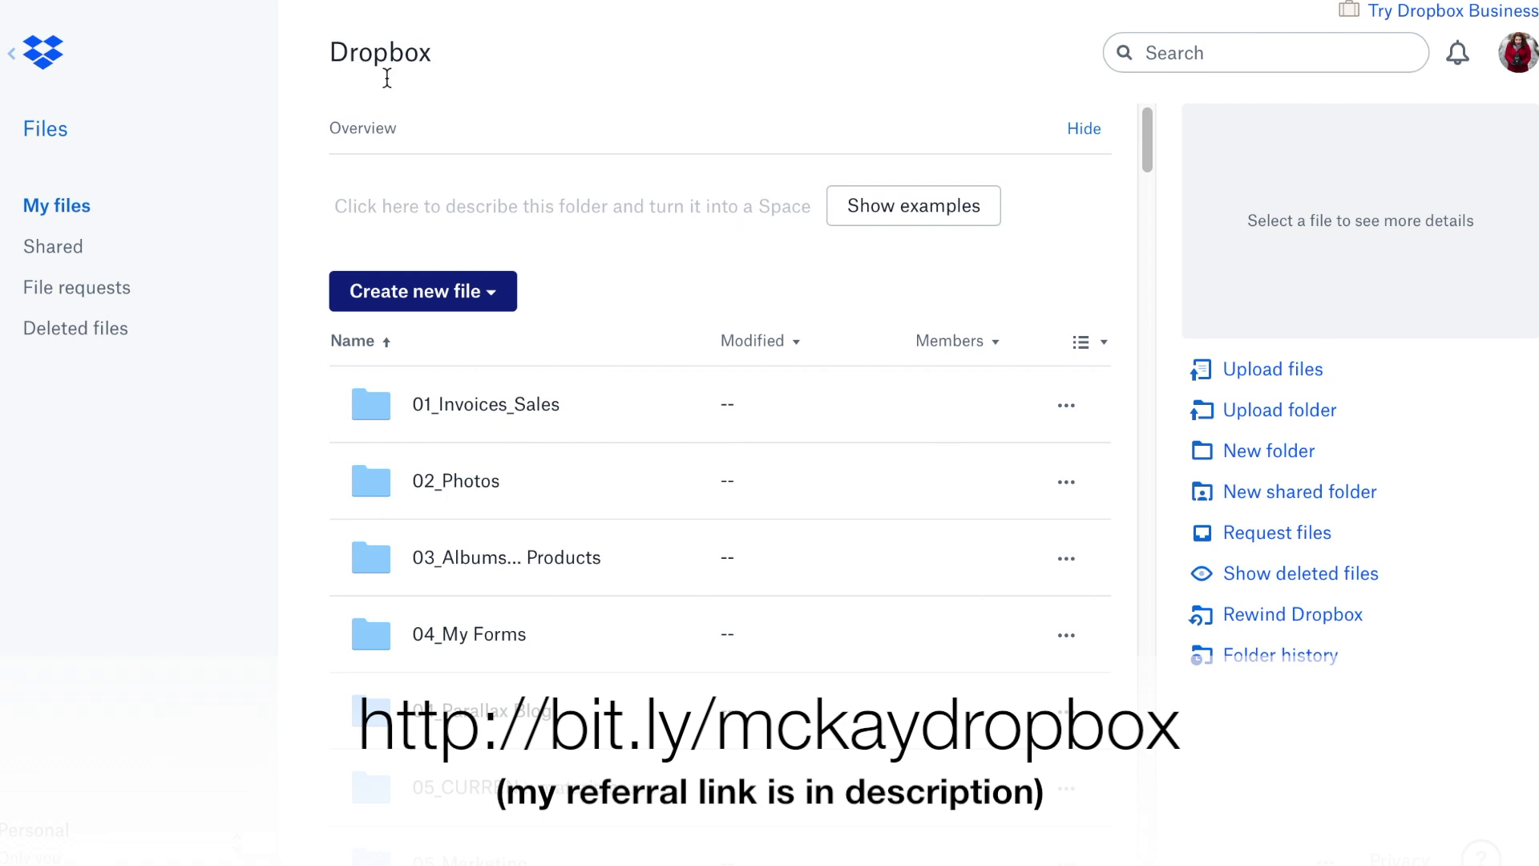
Step: Examine the top-level list, from the numbered folders down through the unnumbered files and folders
scroll(474, 517, down, 7)
scroll(473, 560, down, 3)
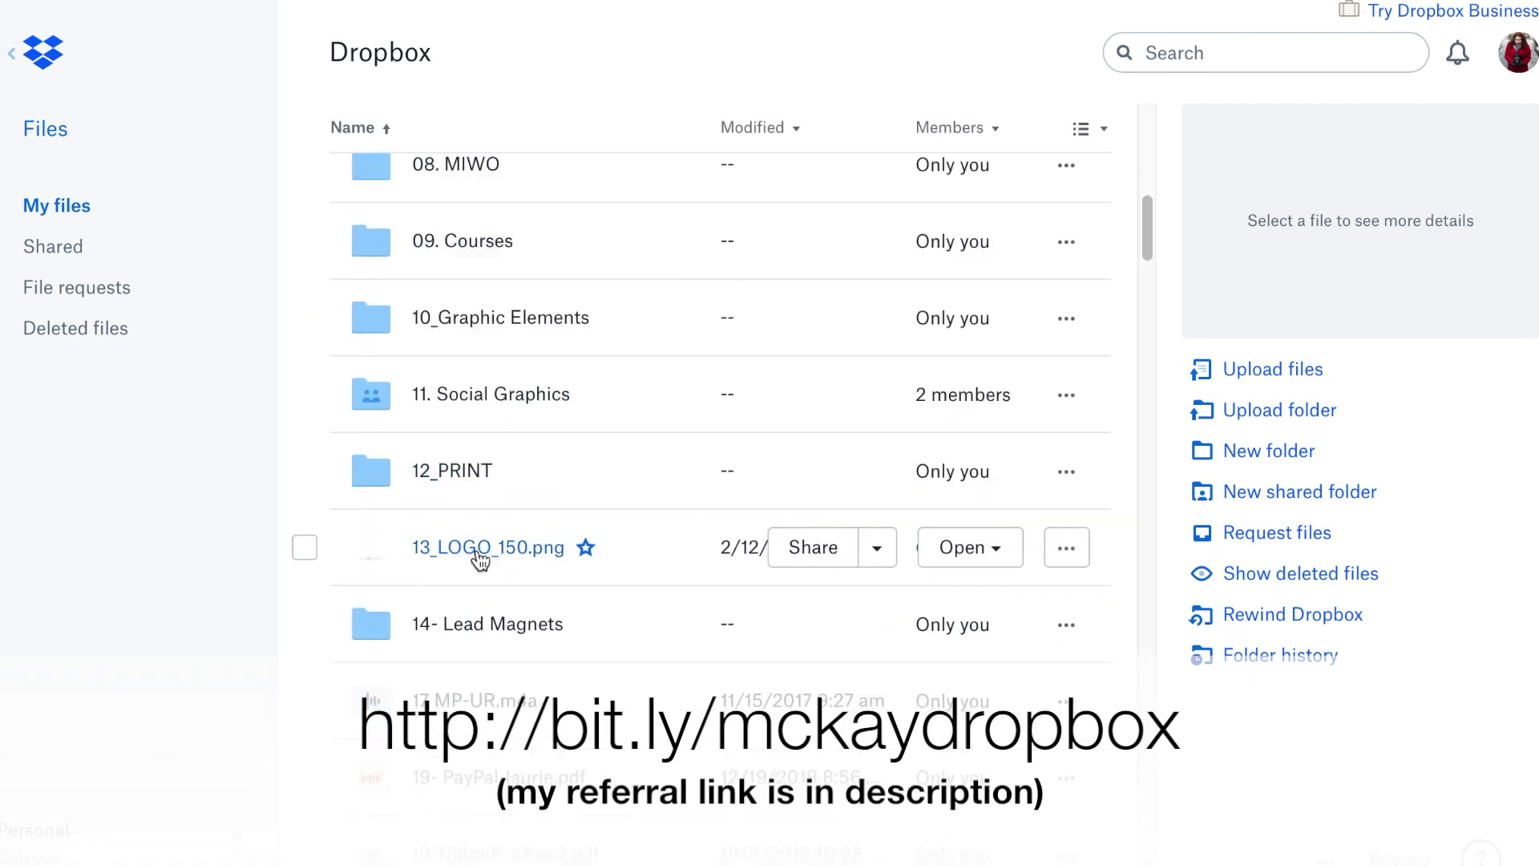
scroll(479, 561, down, 2)
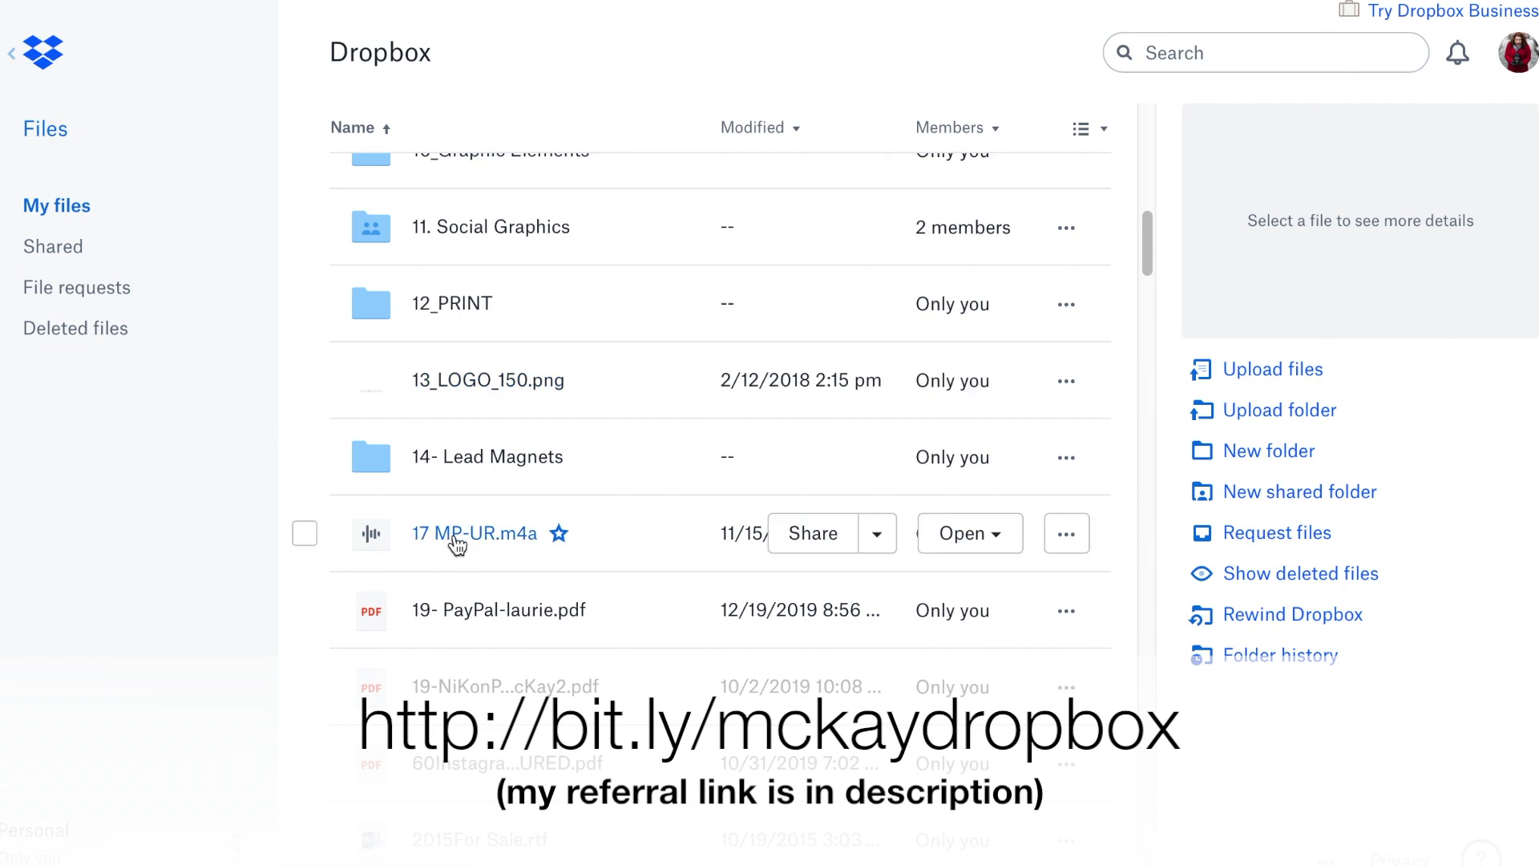
scroll(454, 542, down, 4)
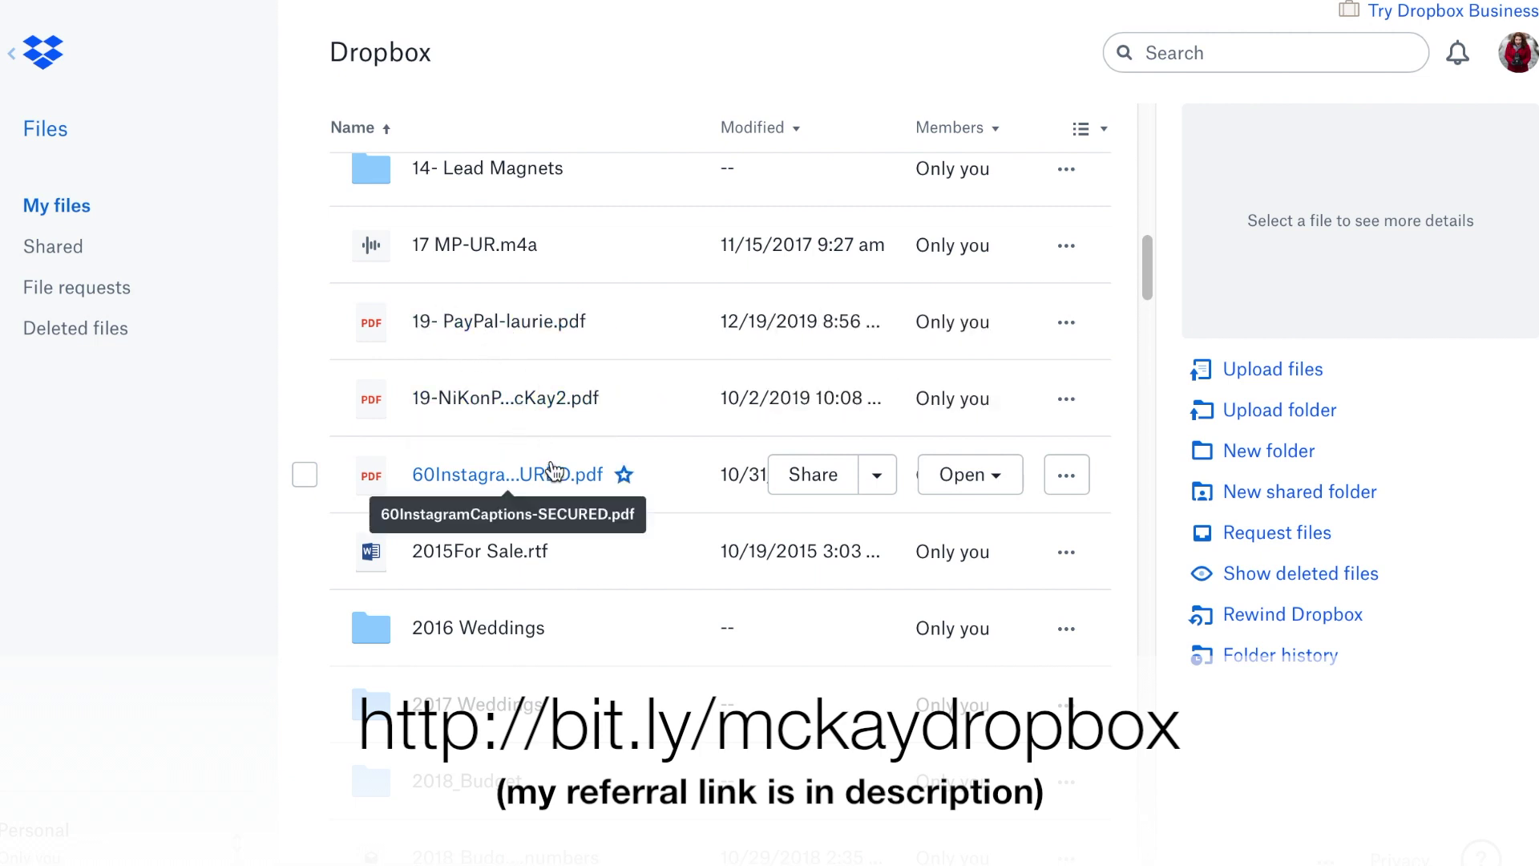
scroll(492, 415, up, 10)
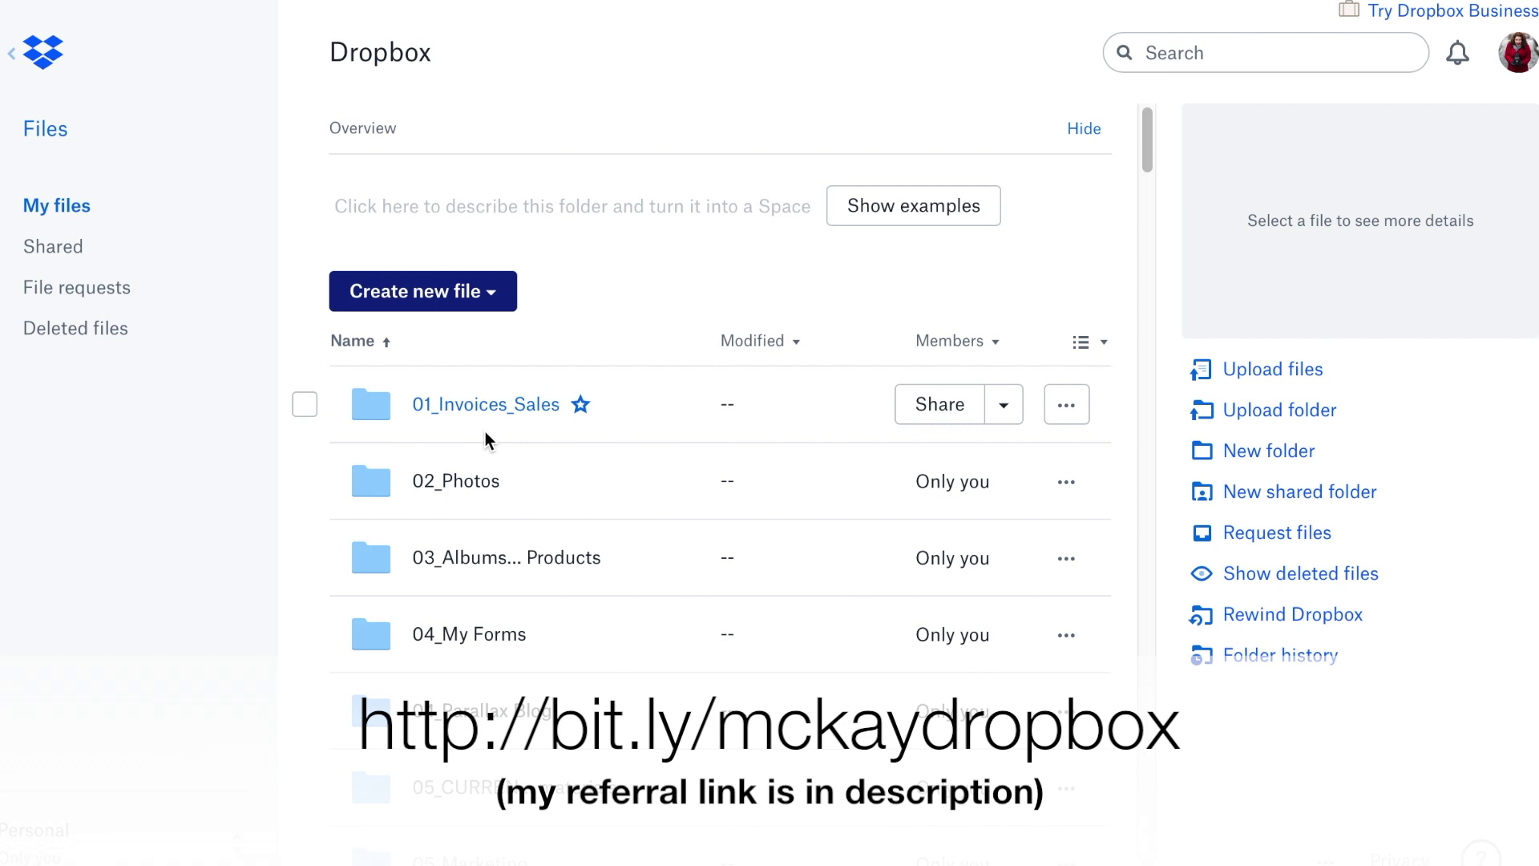
scroll(556, 548, down, 15)
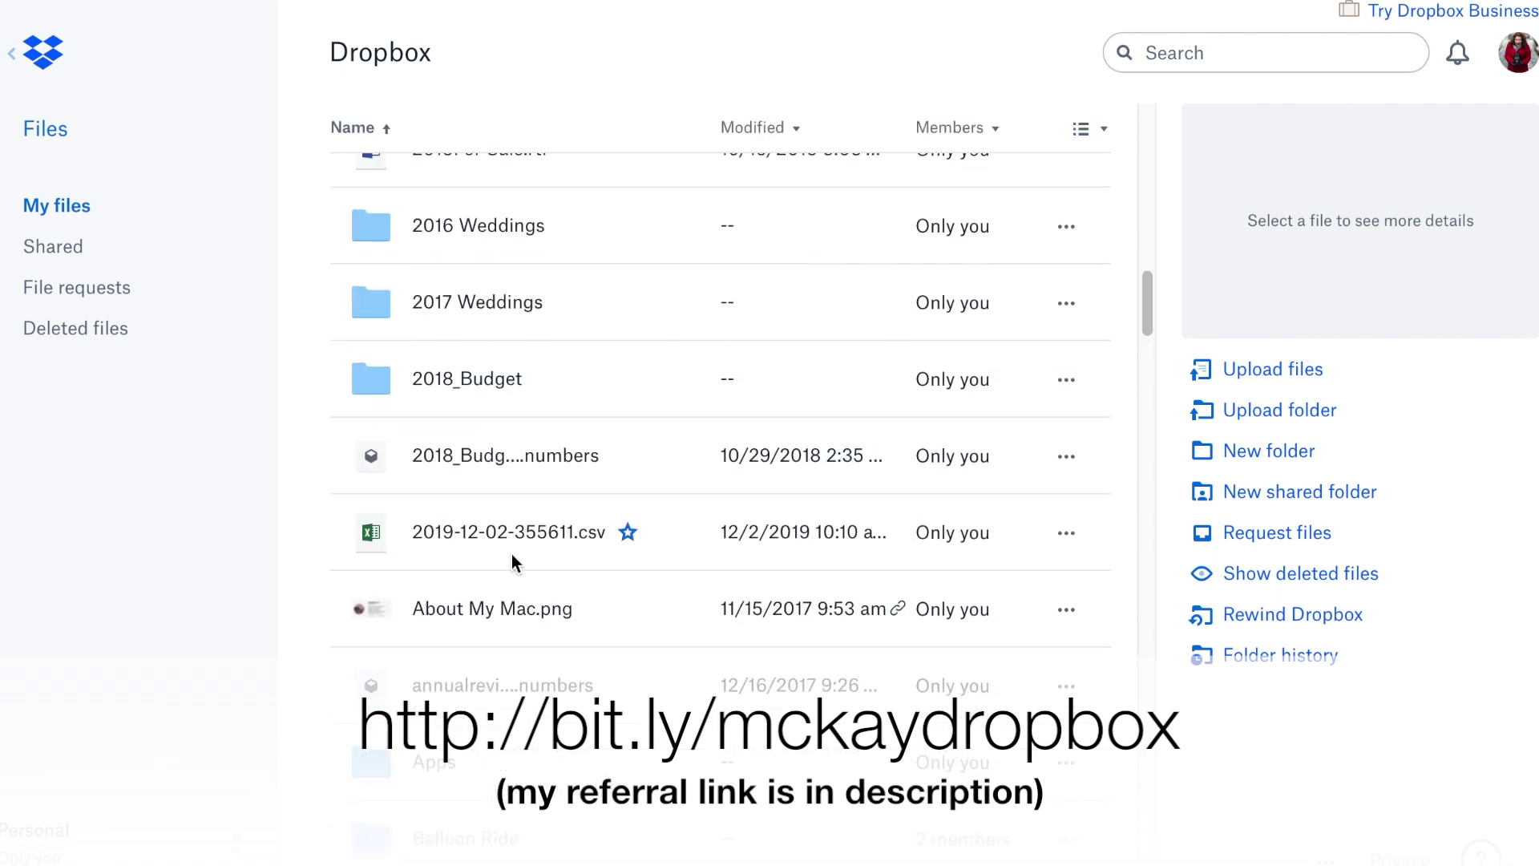
scroll(519, 645, down, 10)
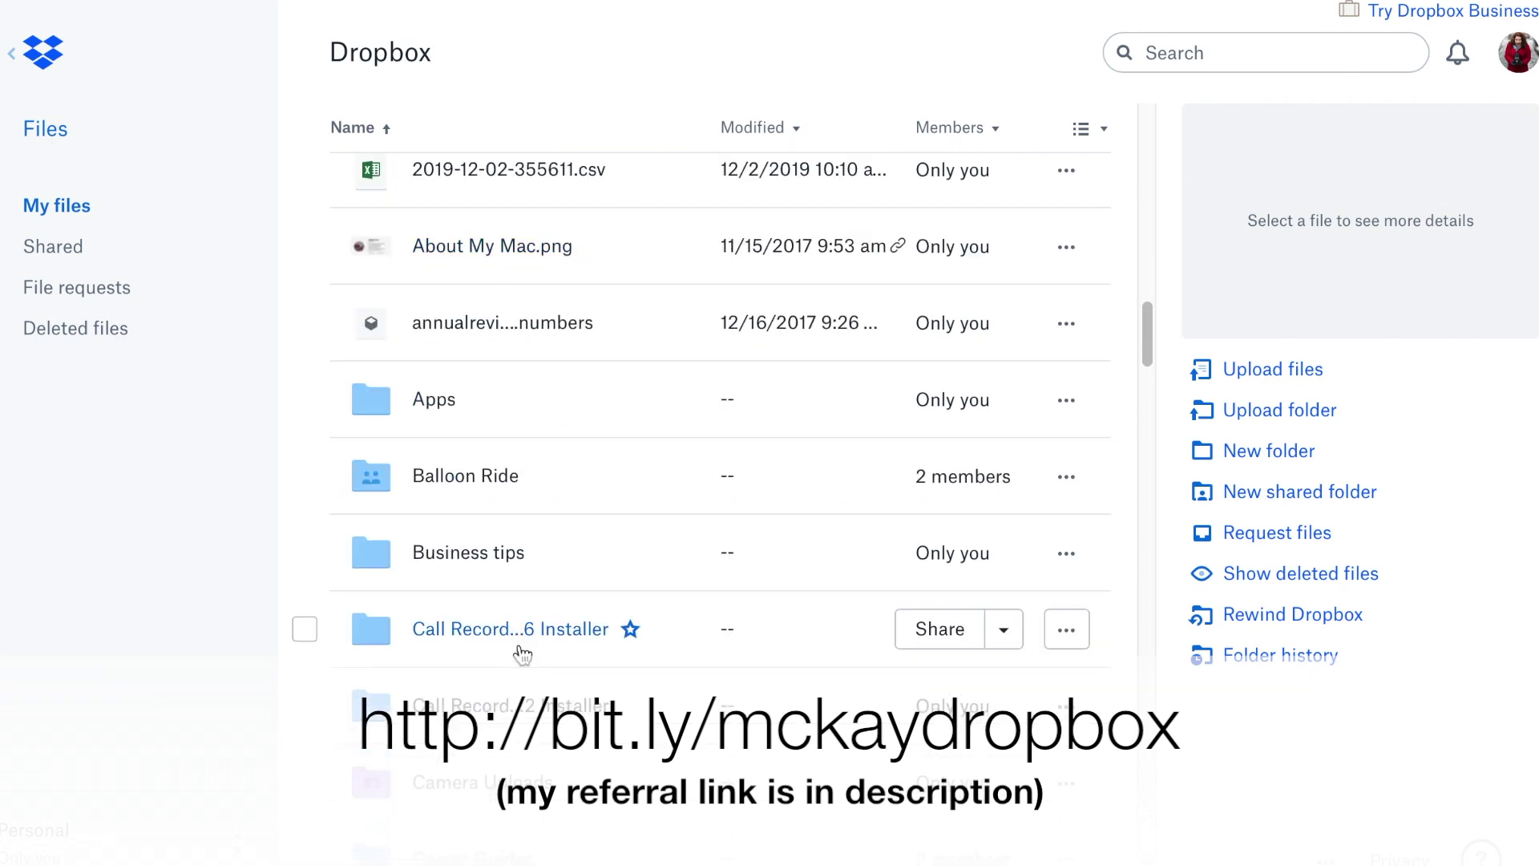
scroll(520, 644, down, 10)
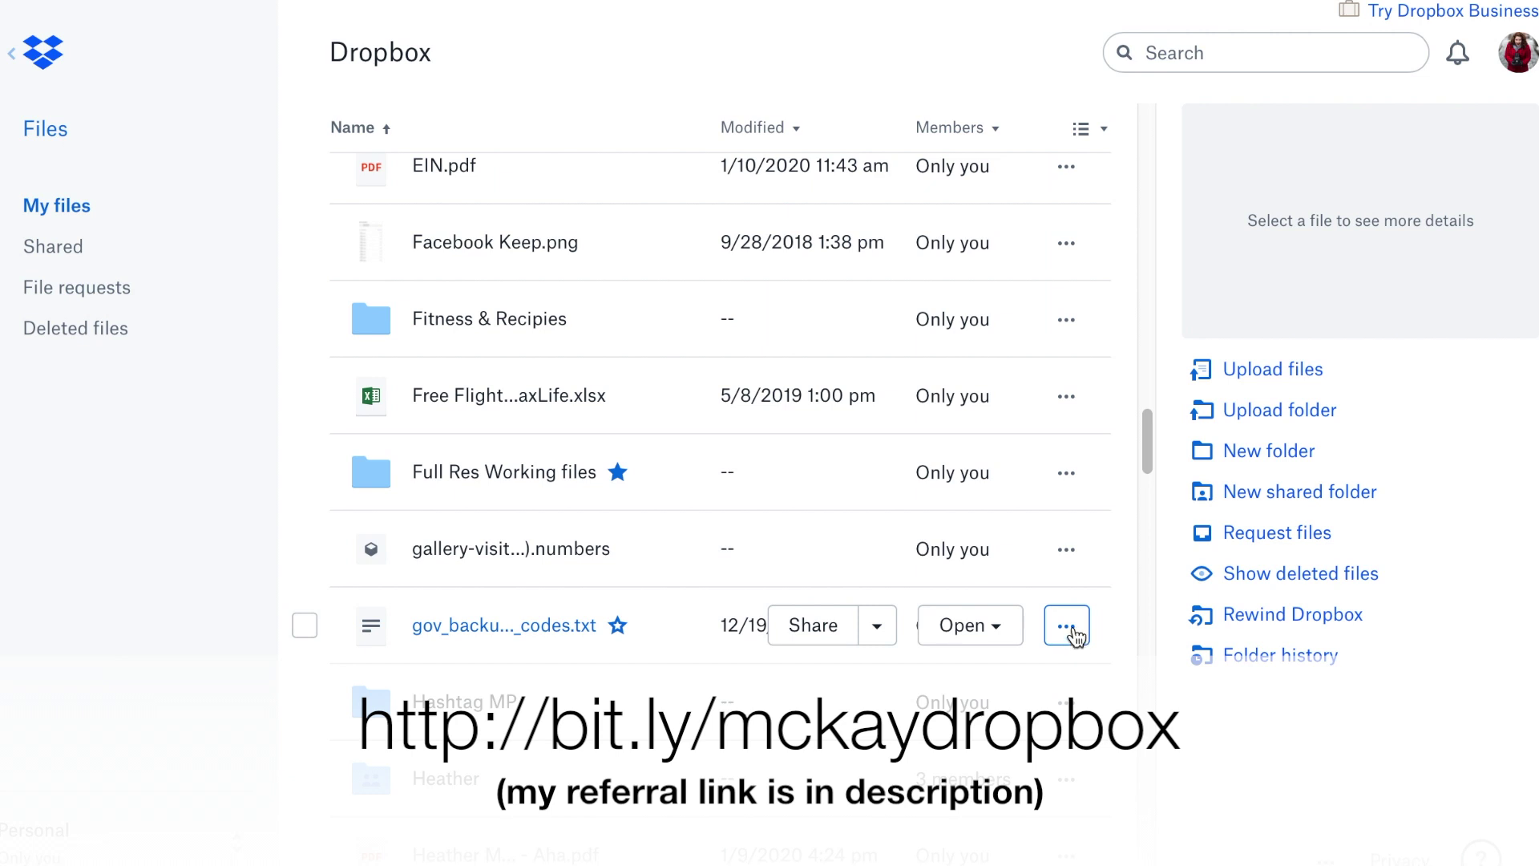
Step: Open the 1_Designs folder inside 03_Albums & Products
scroll(805, 675, up, 5)
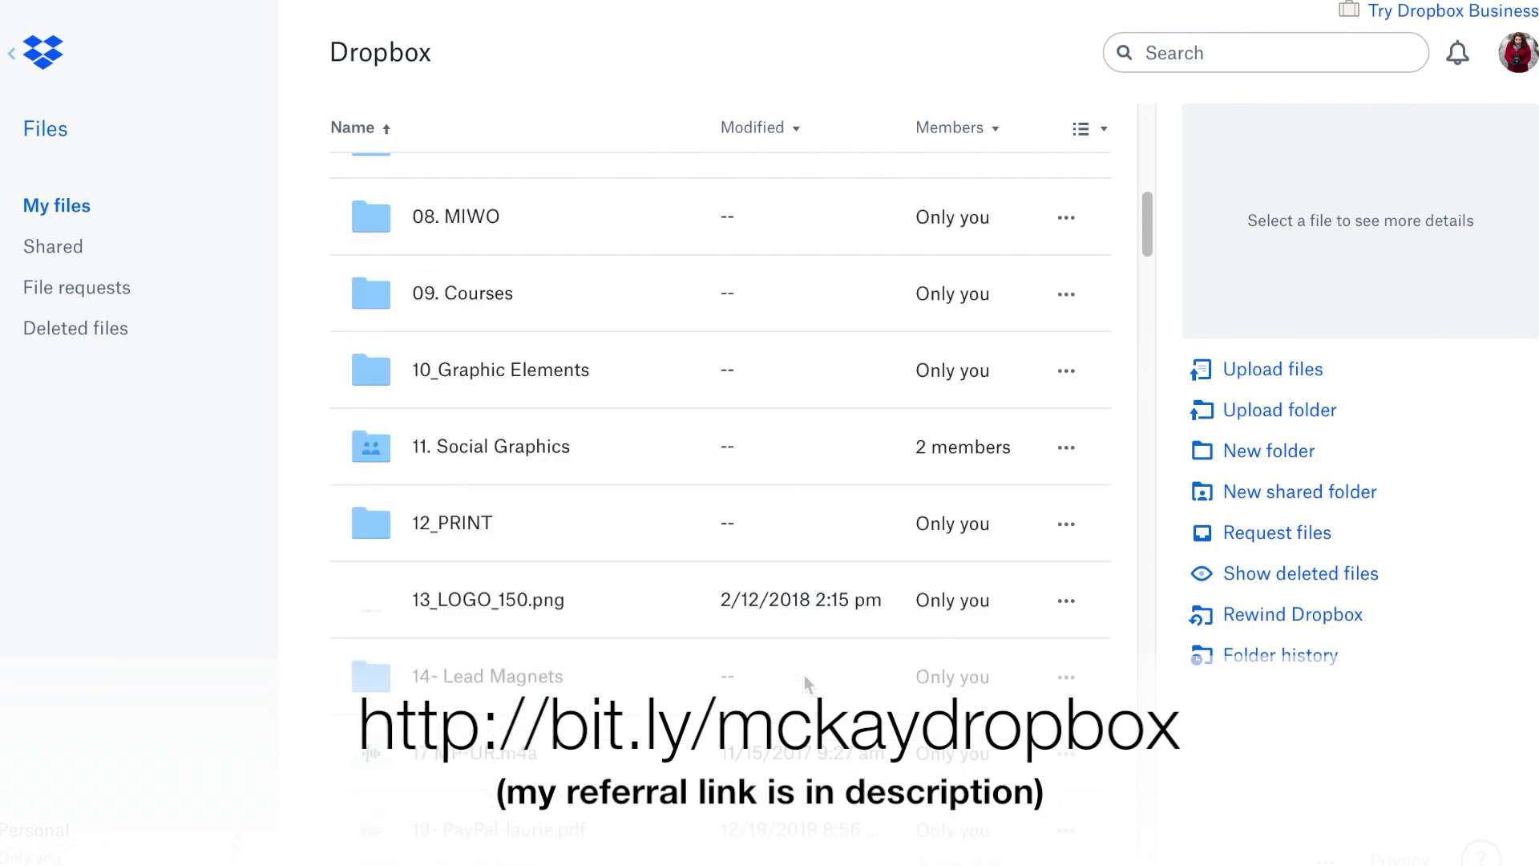
scroll(805, 677, up, 5)
click(470, 458)
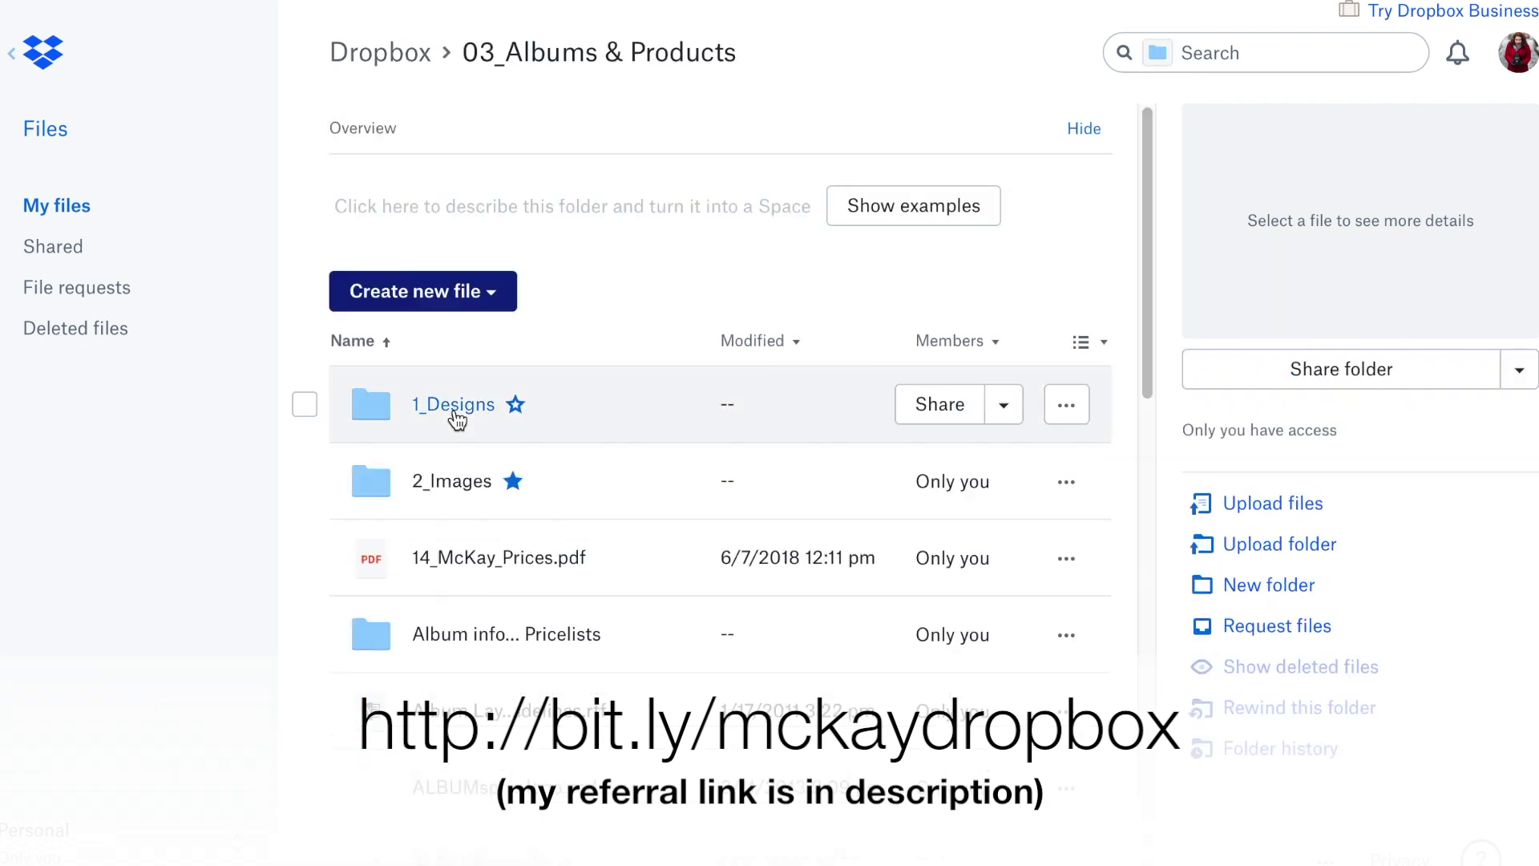
click(455, 409)
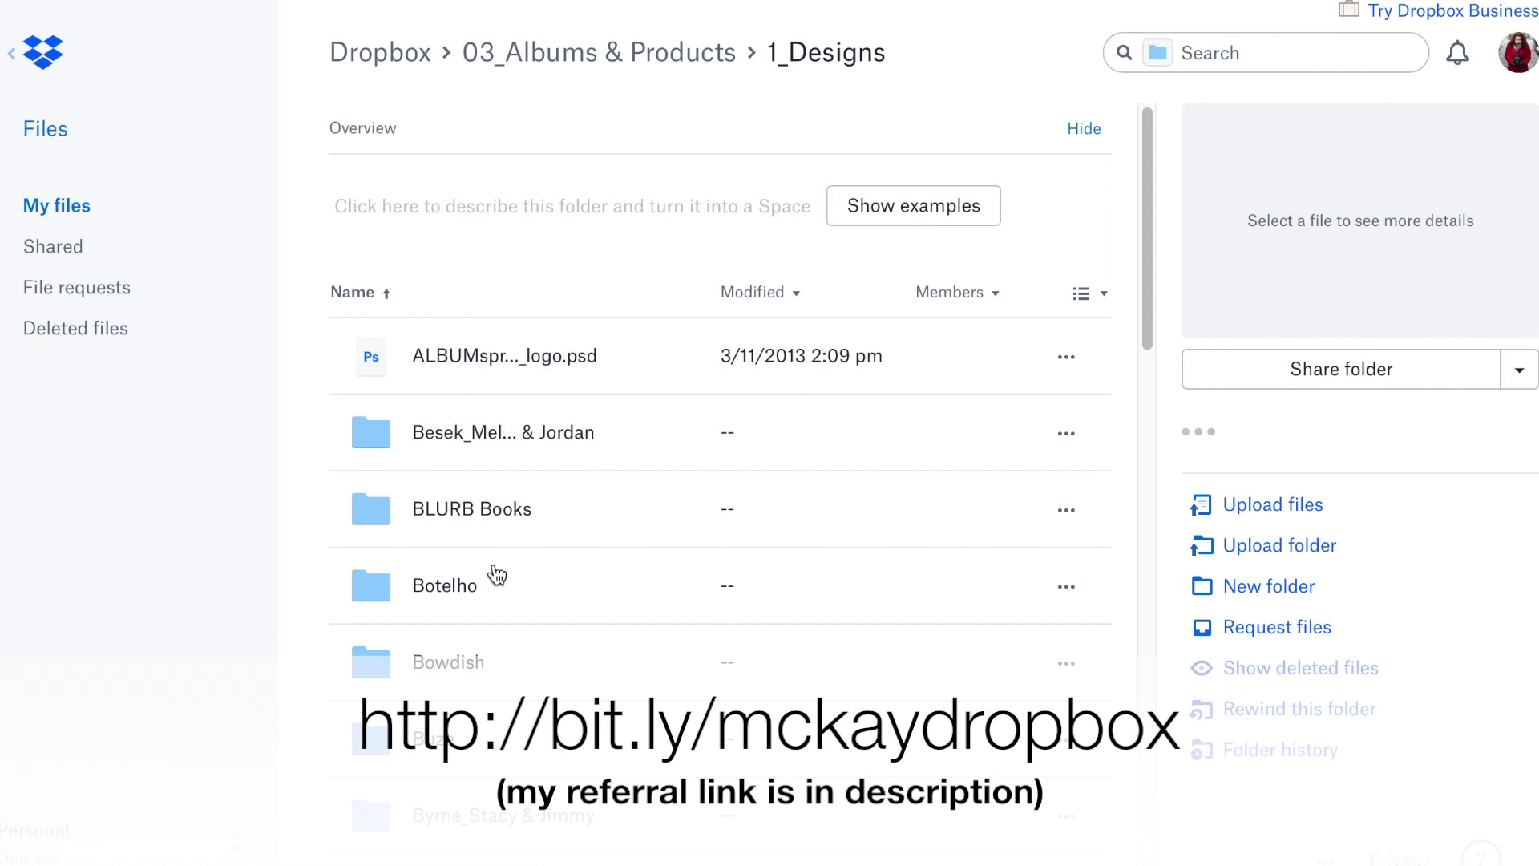
Step: Open the client's folder listed below Botelho and preview the 14x11 album proofing PDF stored after the page images
scroll(494, 563, down, 2)
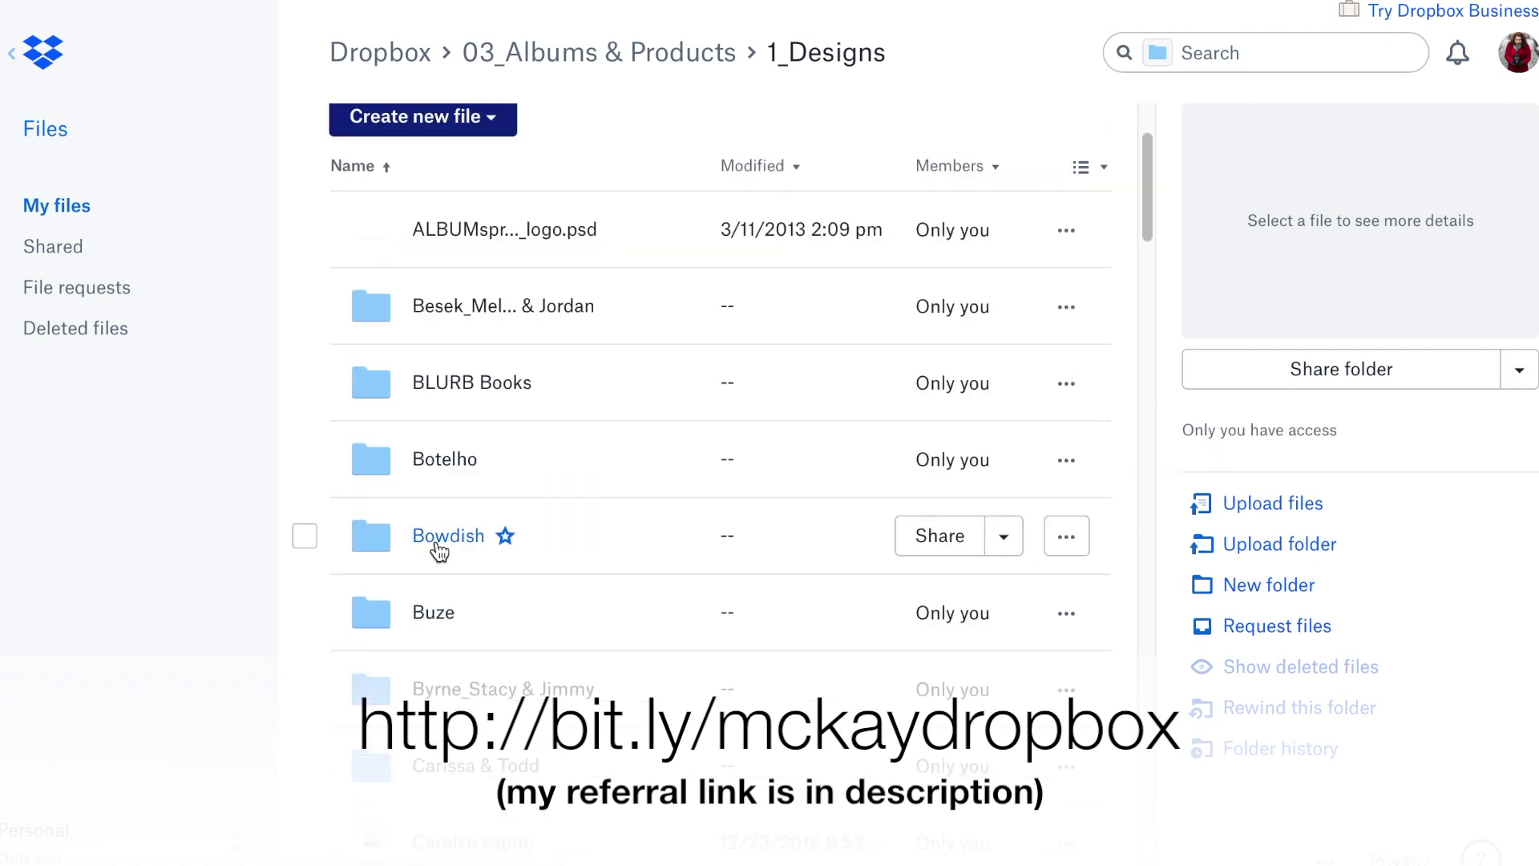
click(443, 539)
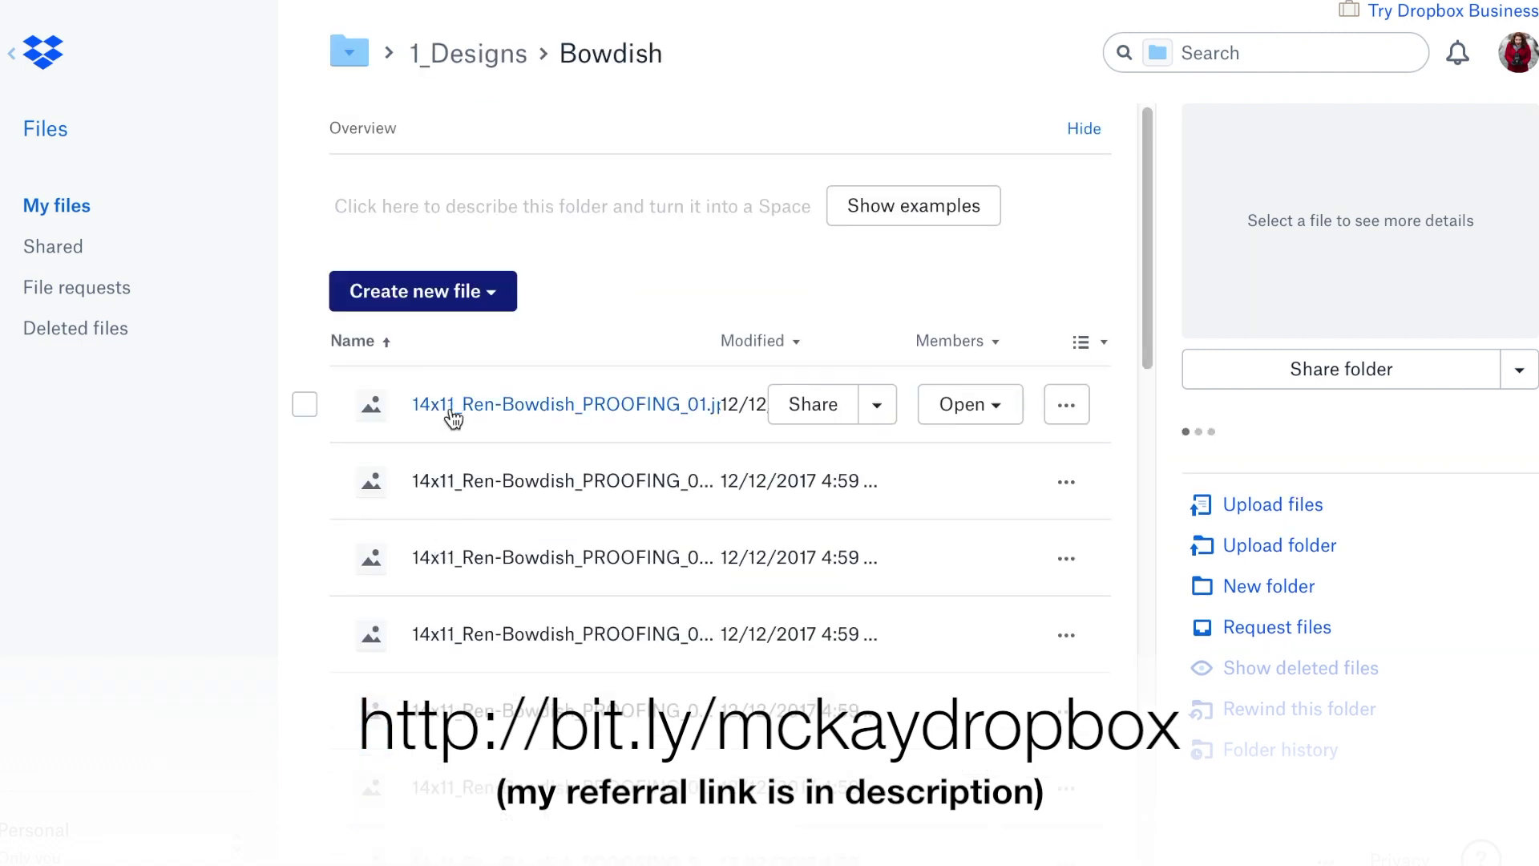
scroll(499, 464, down, 15)
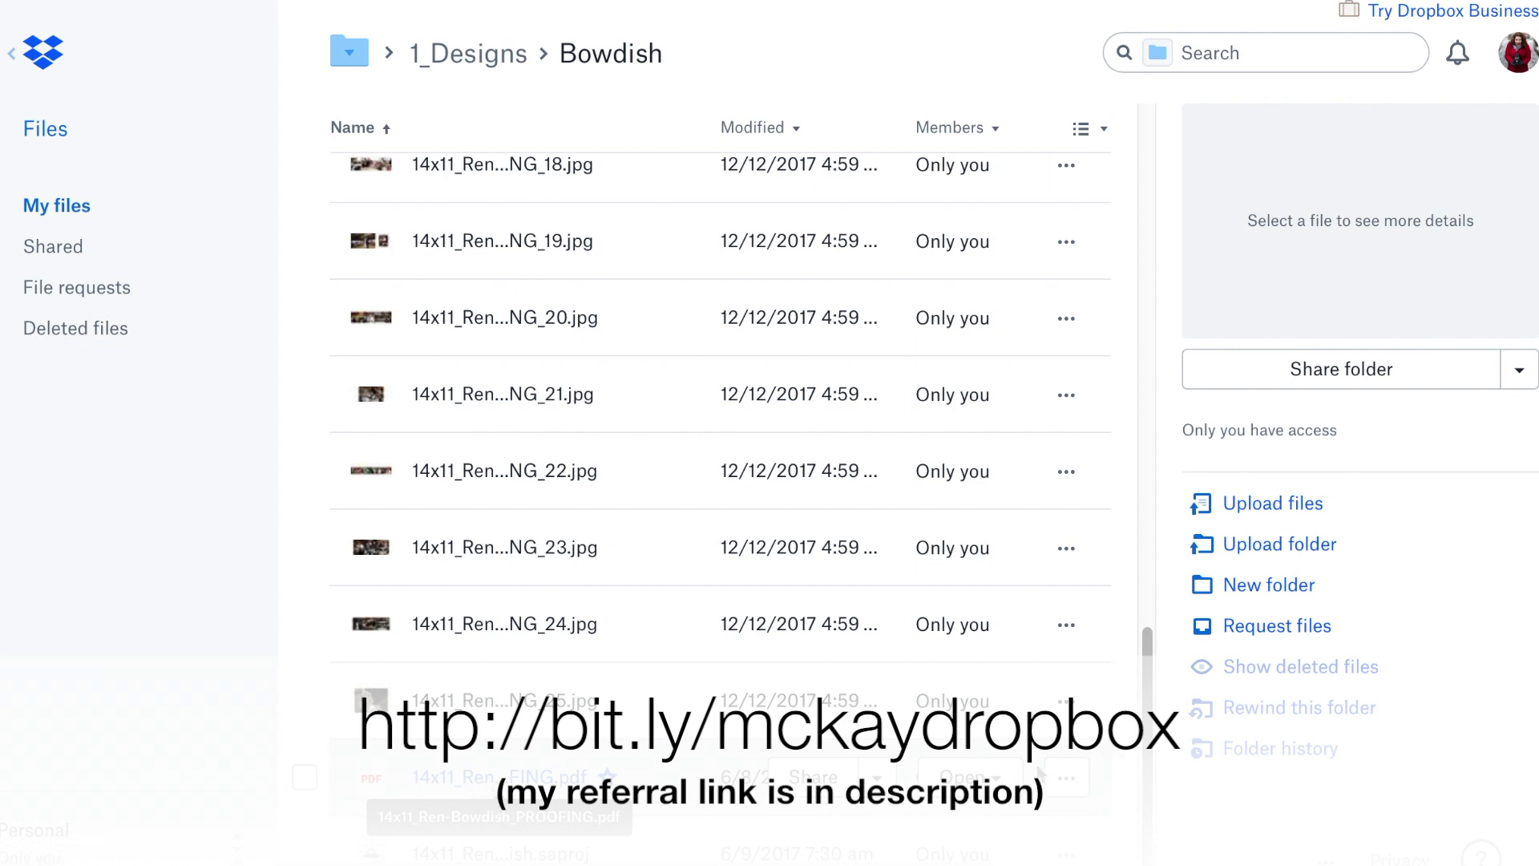
click(593, 758)
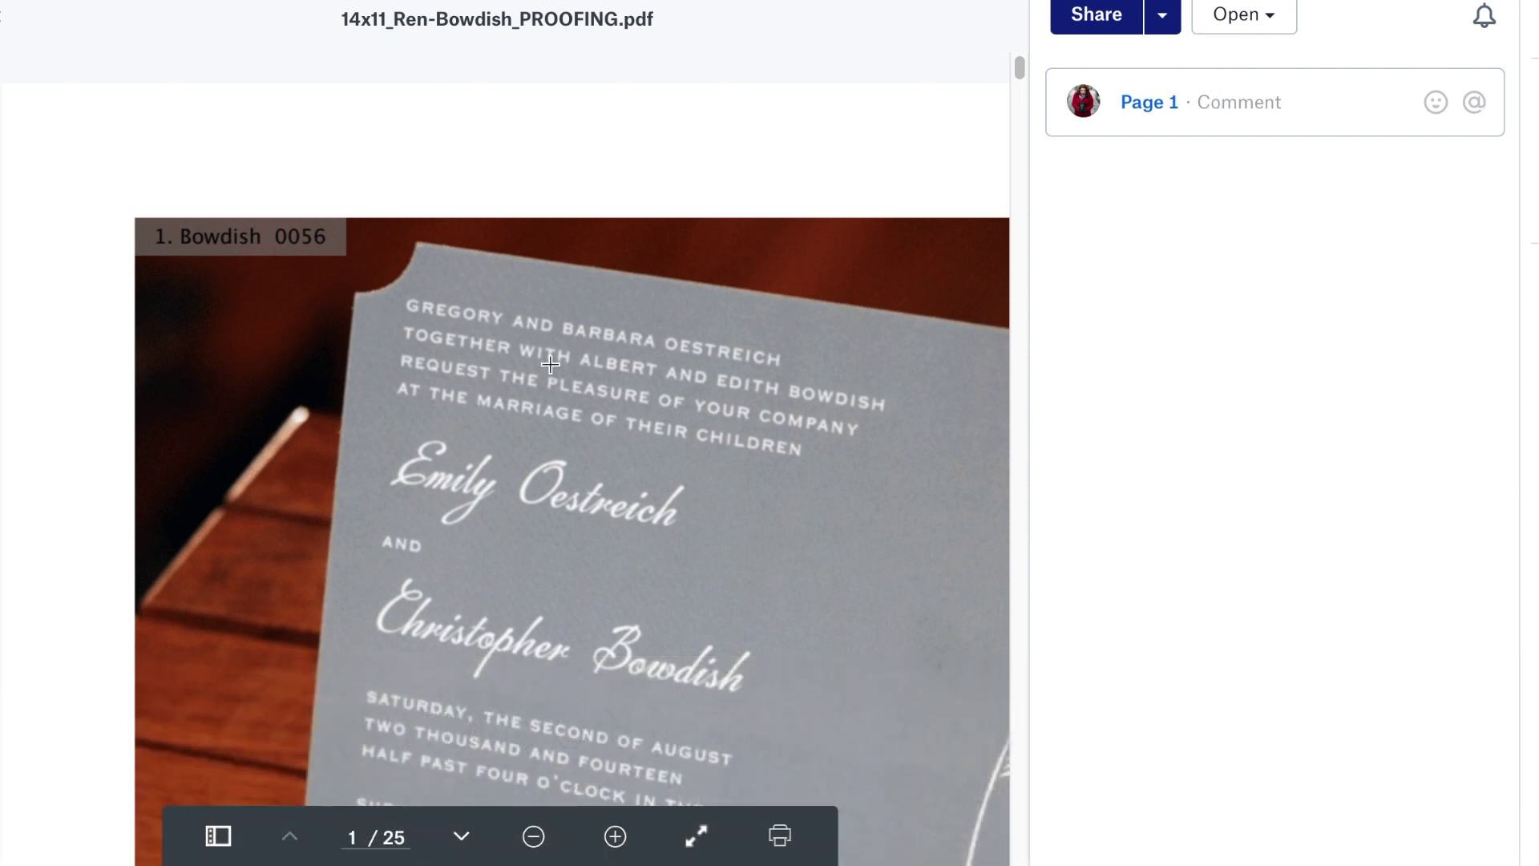
Step: Mark an area over the upper black-and-white photo on page 3, draft the comment "swap with image #42", and clear the text
scroll(1251, 100, down, 3)
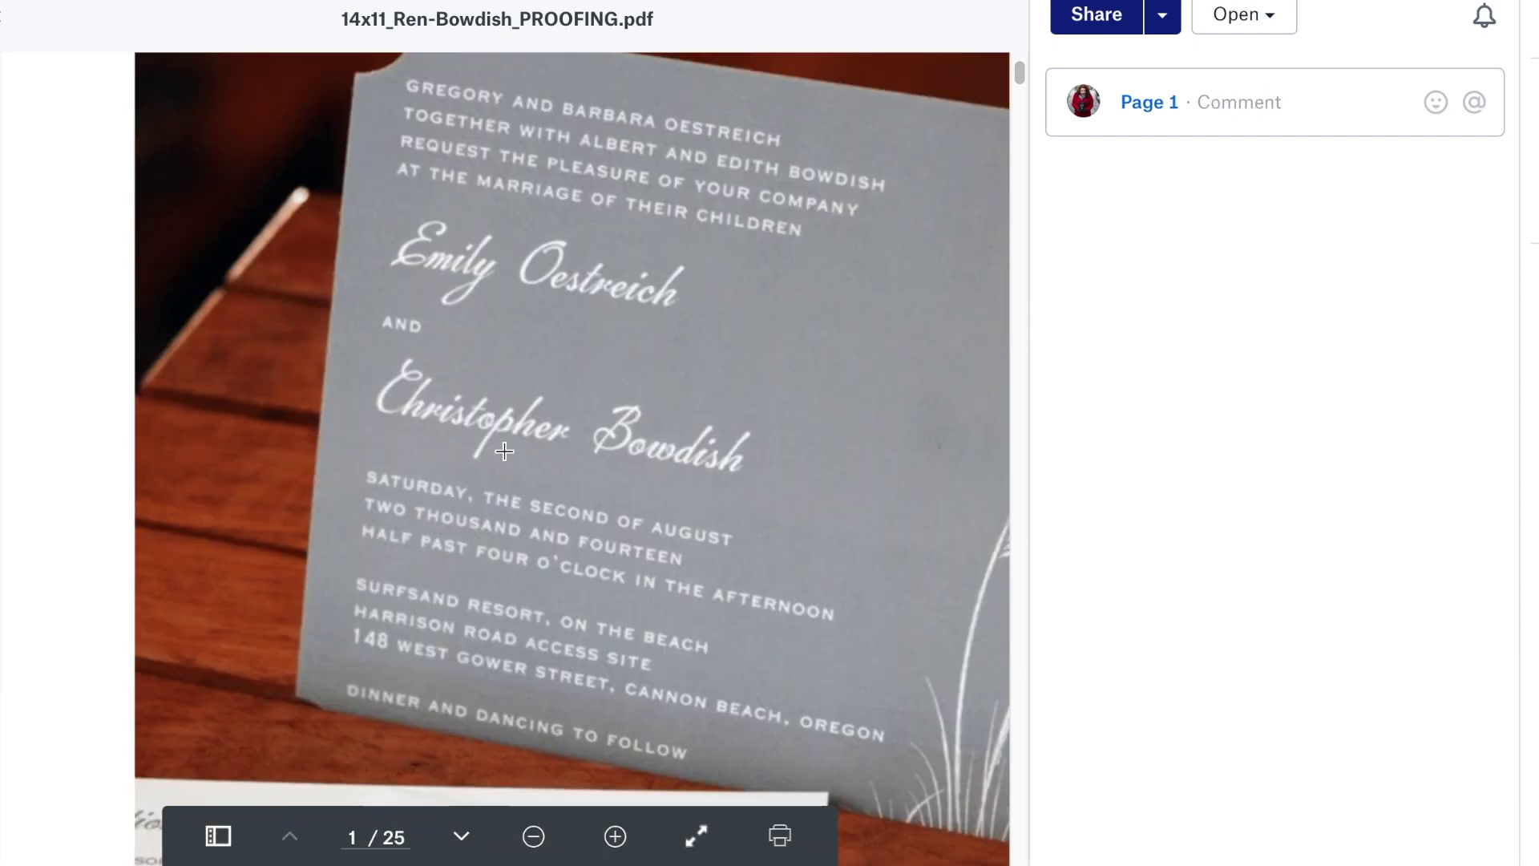
scroll(509, 456, down, 1)
scroll(508, 456, down, 15)
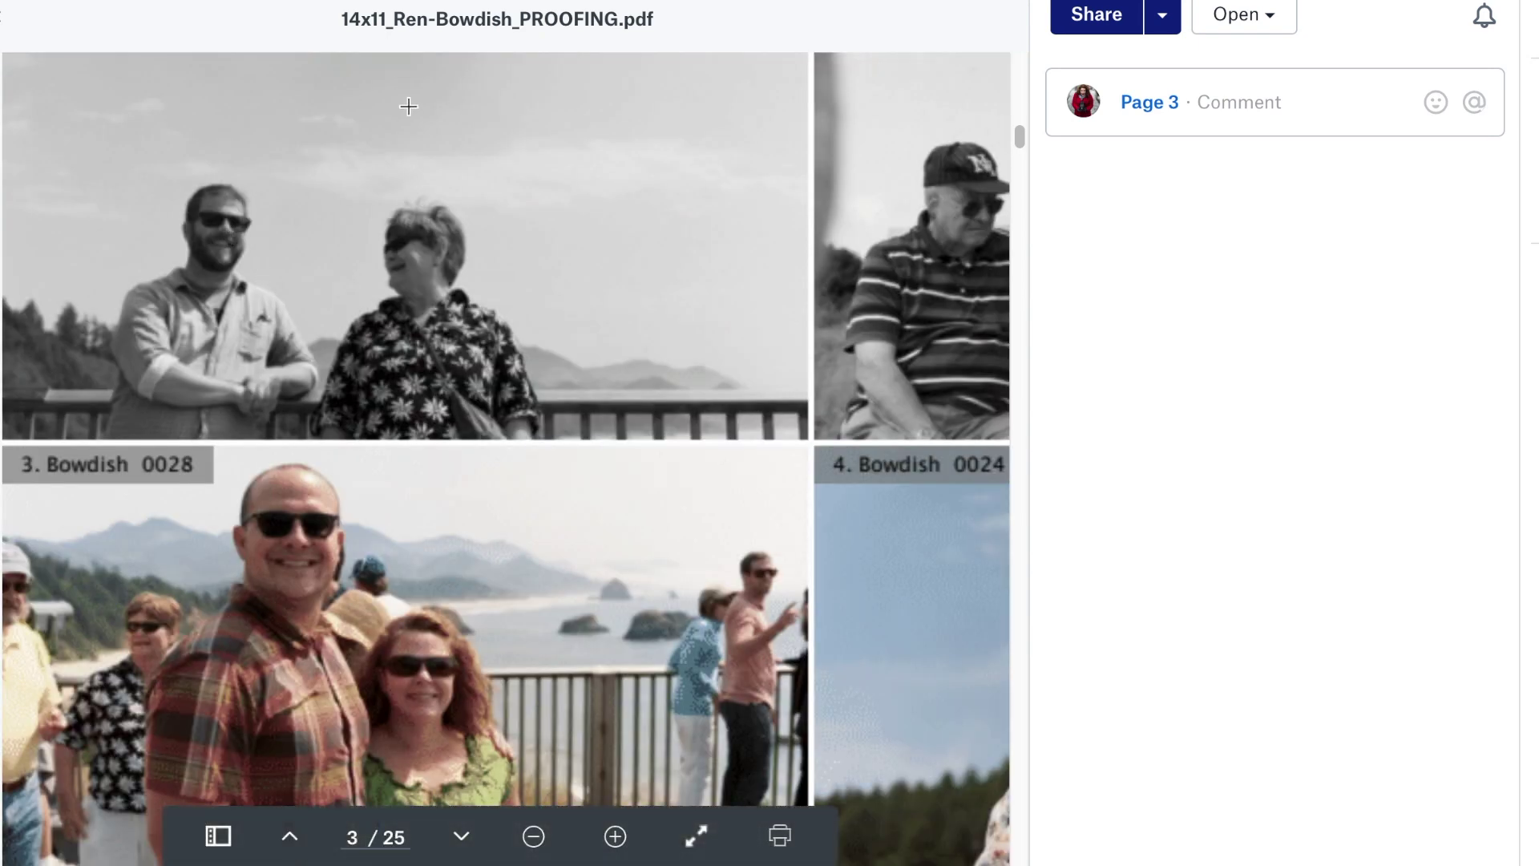
drag(407, 157, 542, 261)
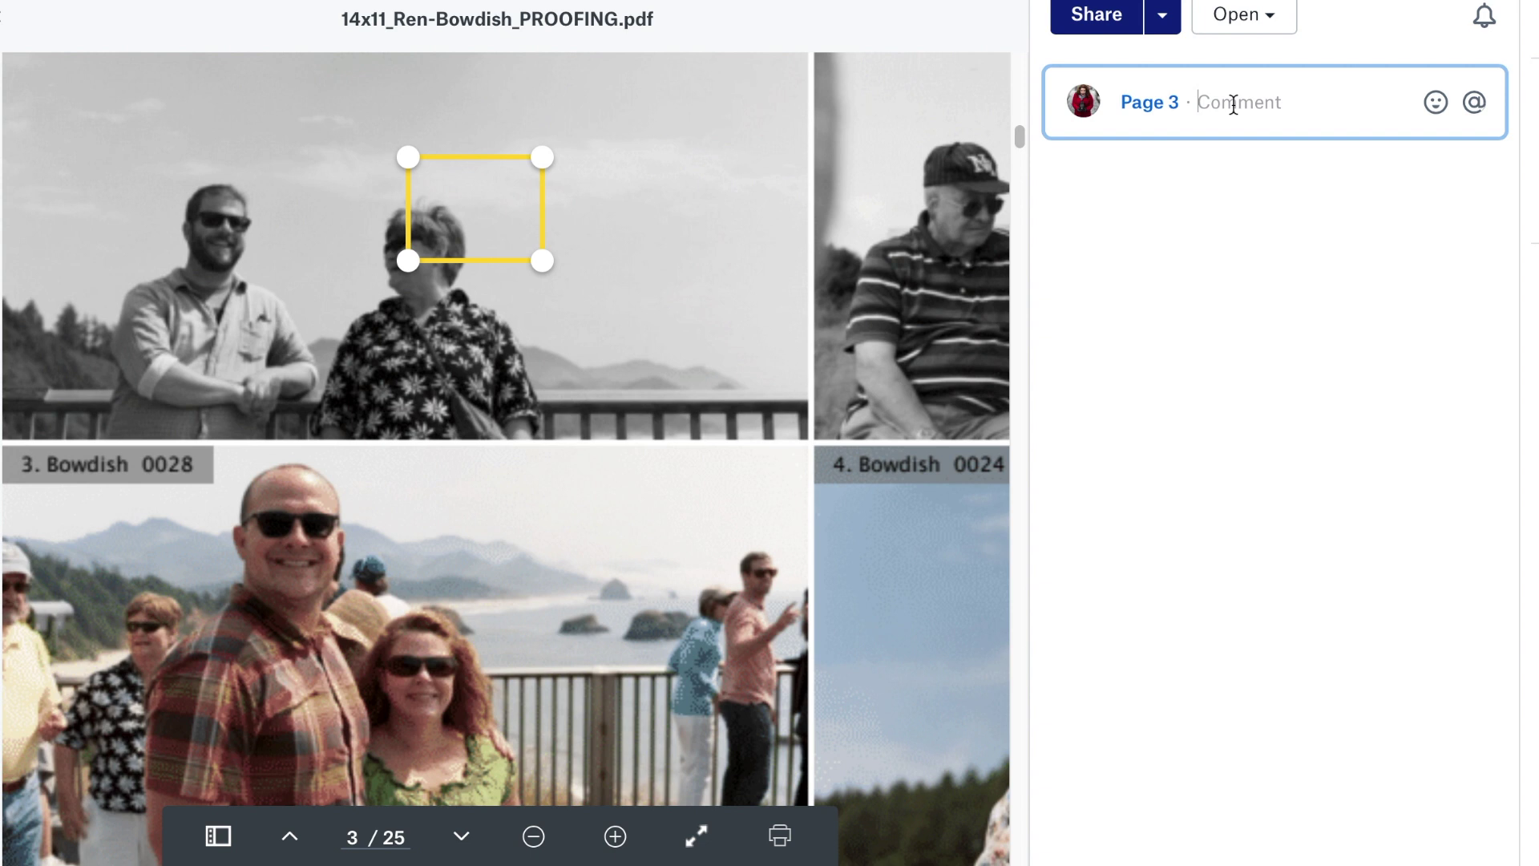
text(swap with m)
key(BackSpace)
text(i)
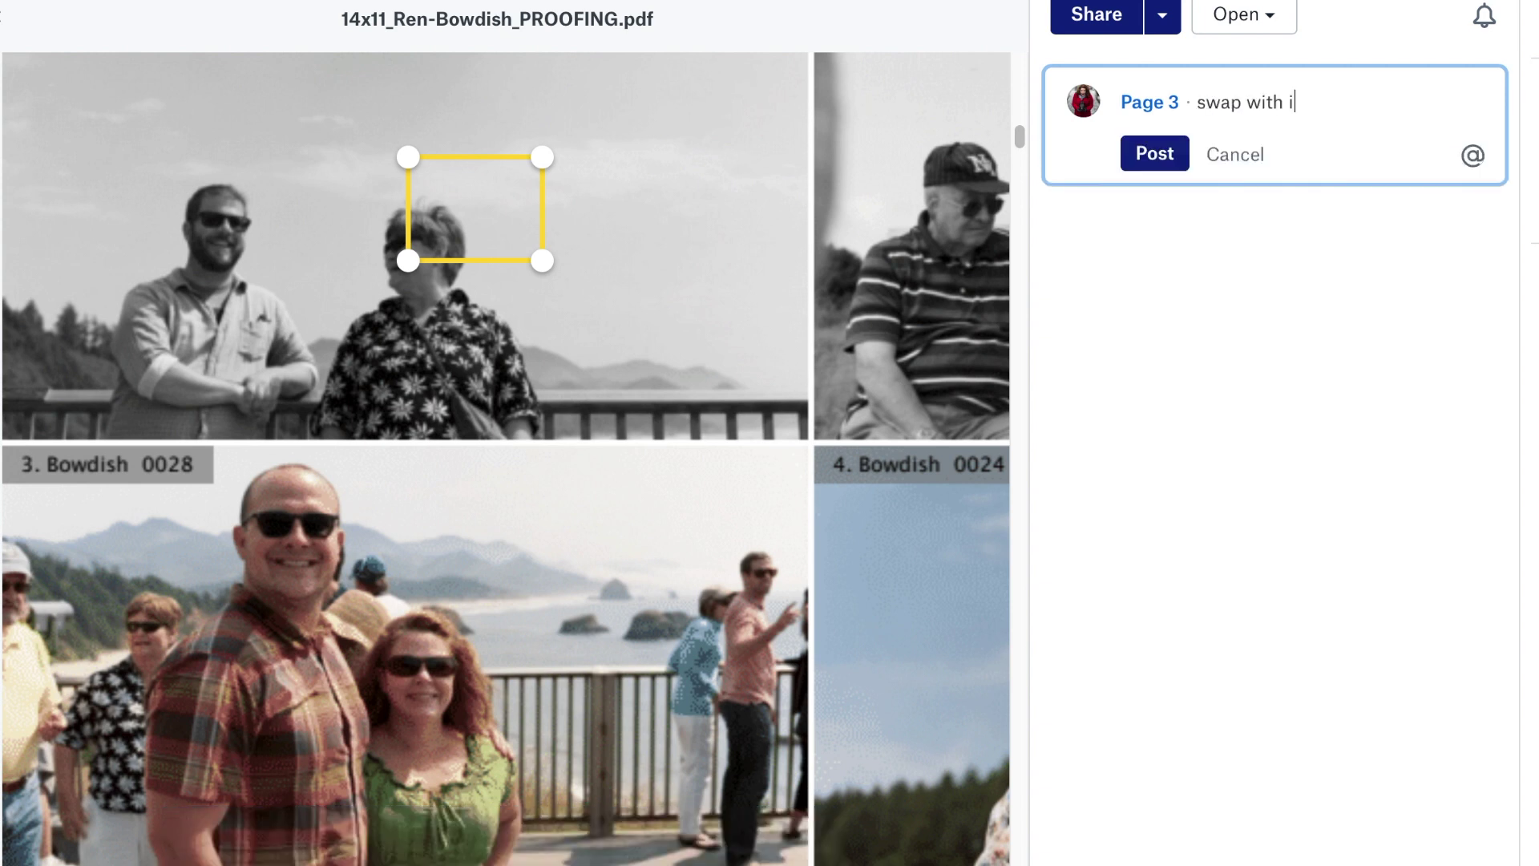
text(mage #42)
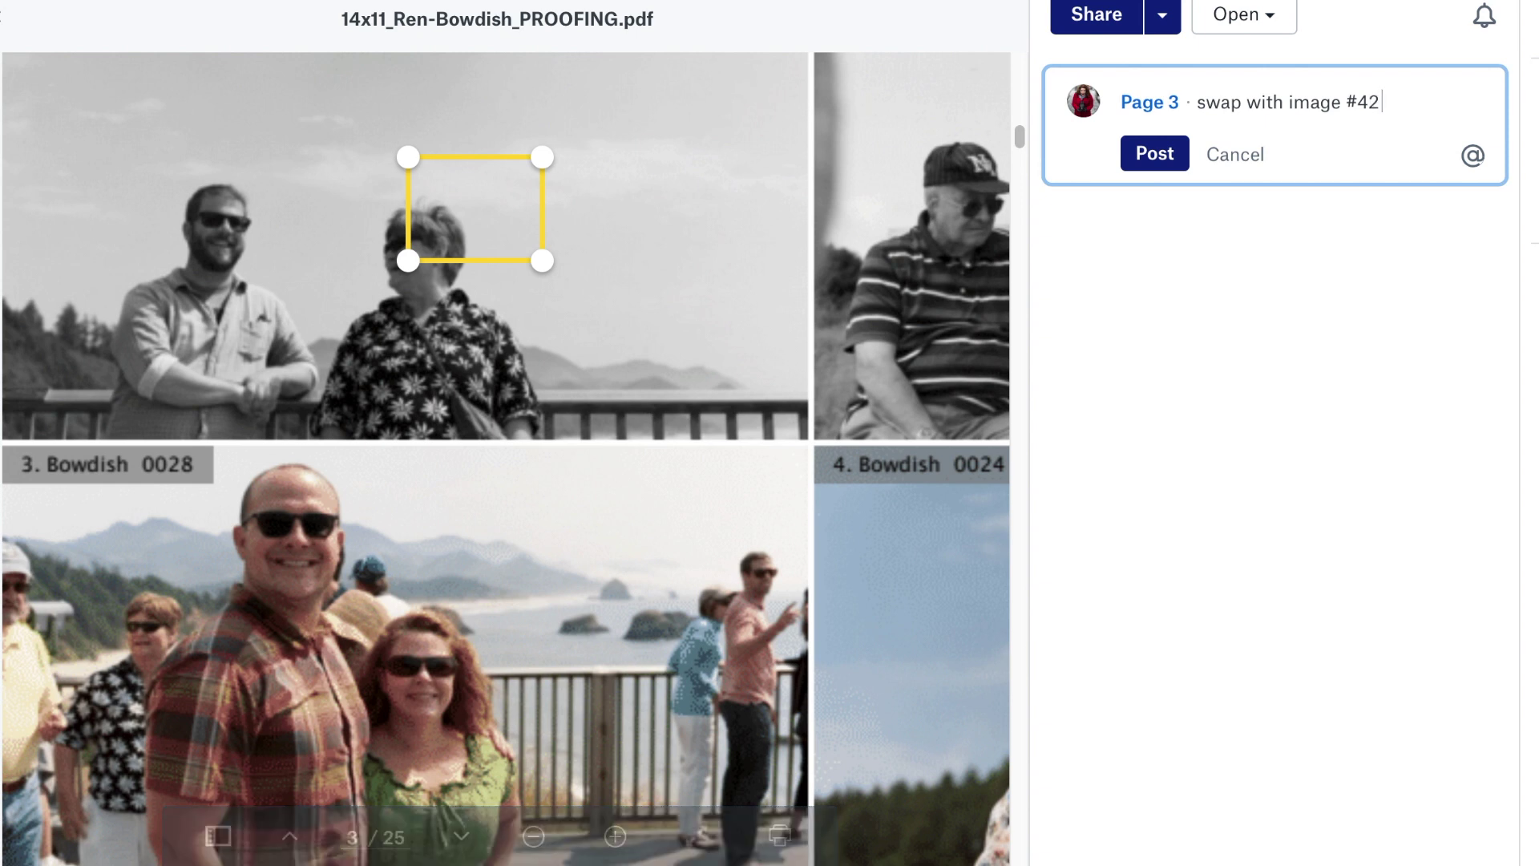
drag(1402, 103, 1194, 104)
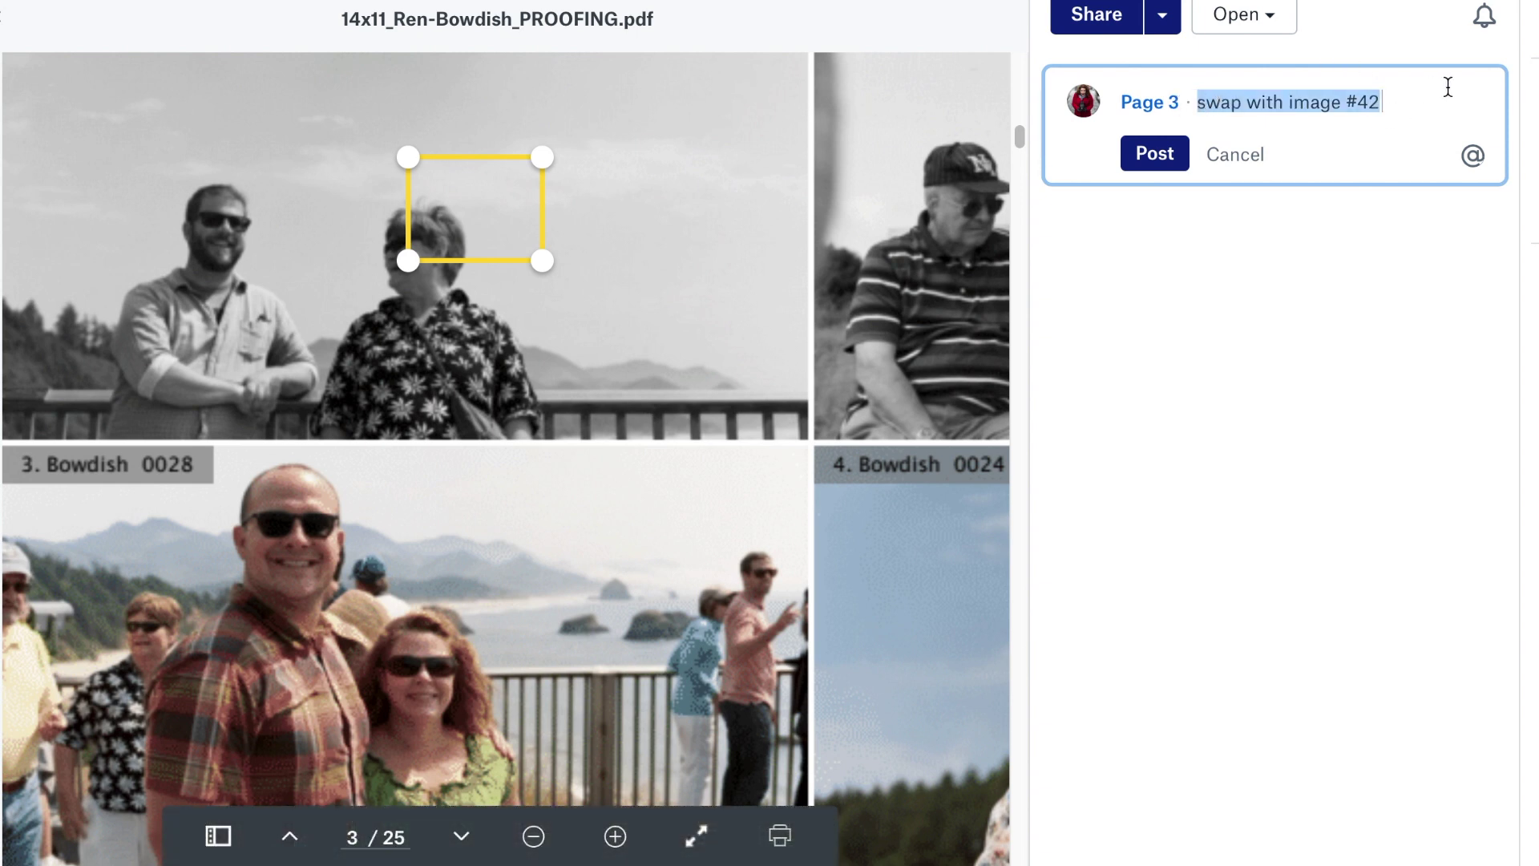
key(BackSpace)
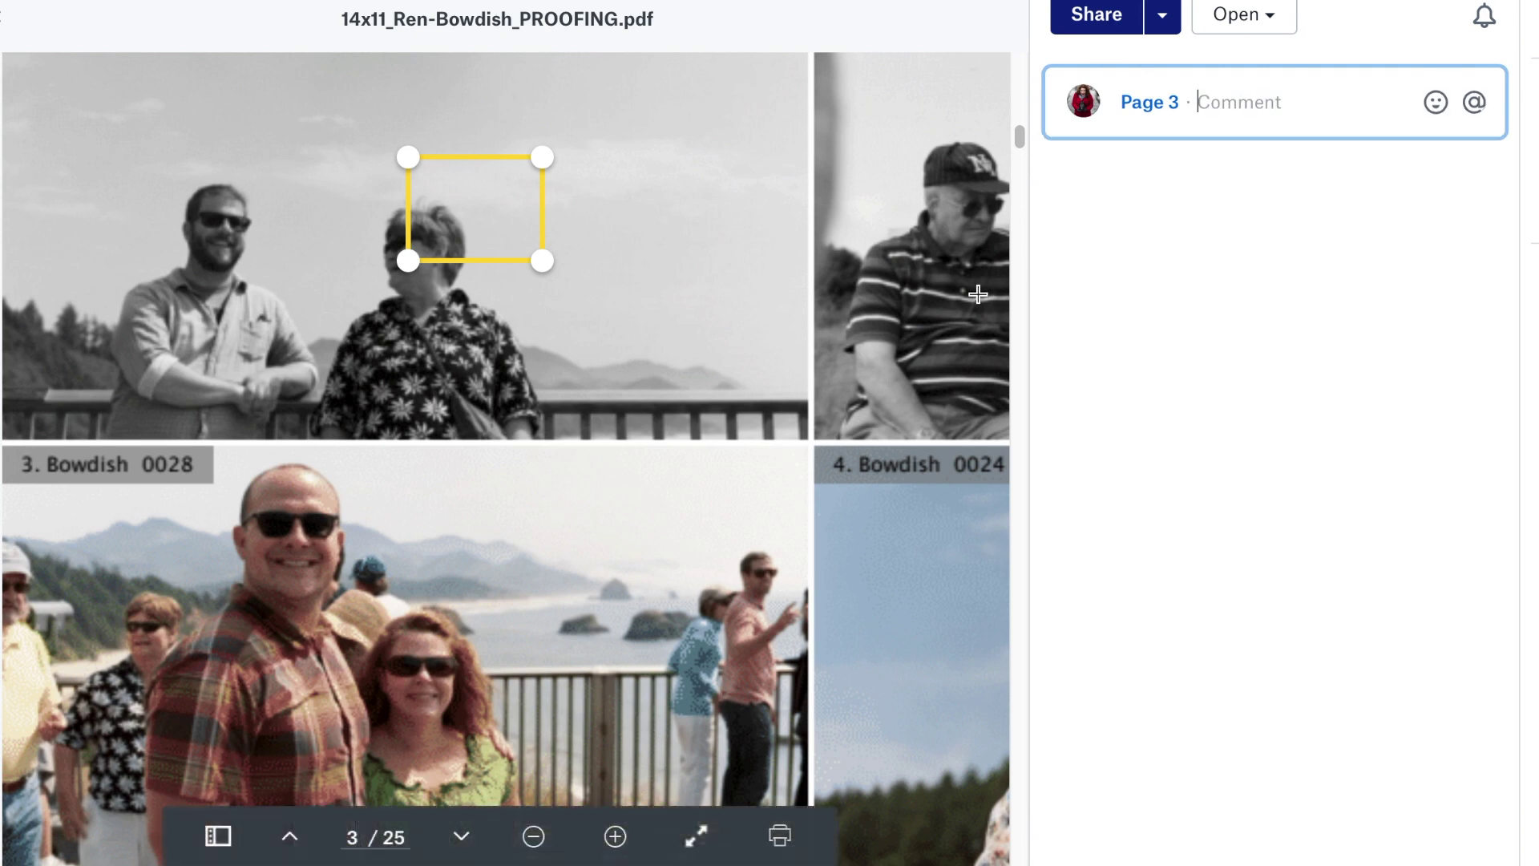
Step: Close the album proof preview and return to the top-level Dropbox folder
scroll(974, 296, down, 15)
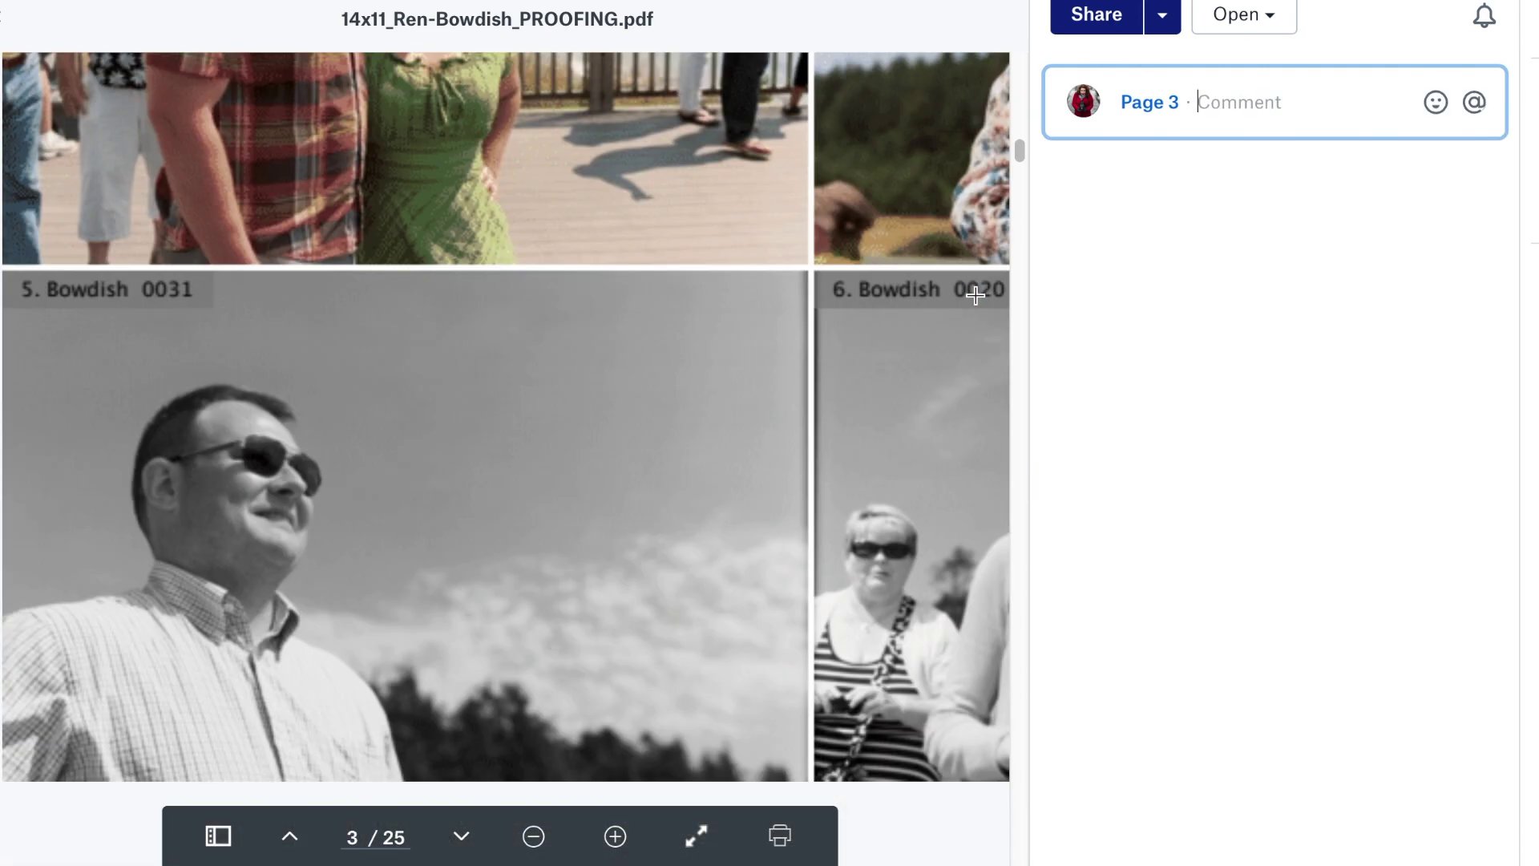
scroll(974, 296, up, 4)
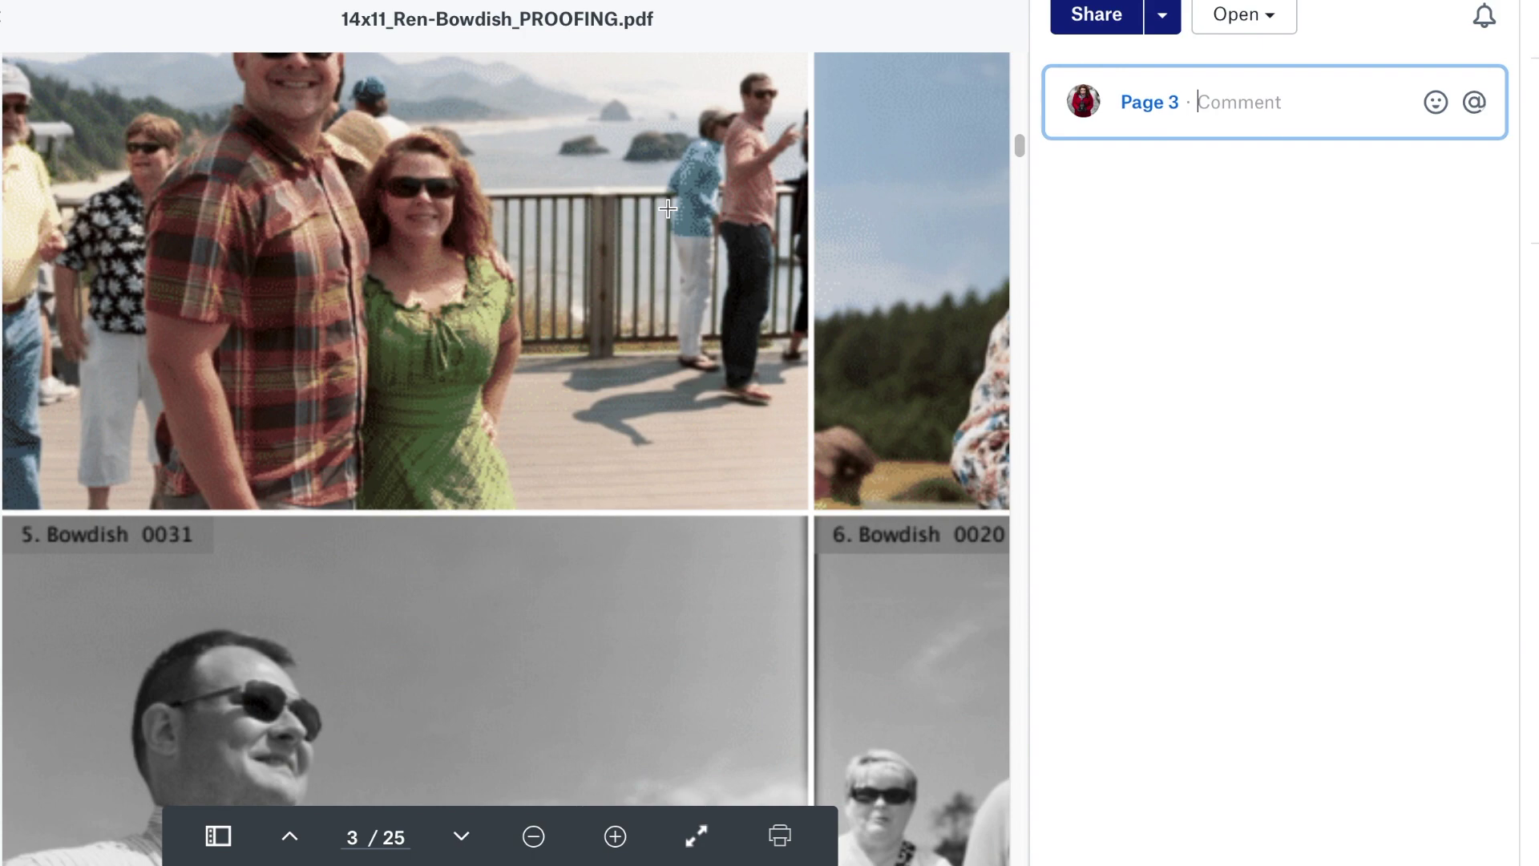
click(5, 26)
click(358, 56)
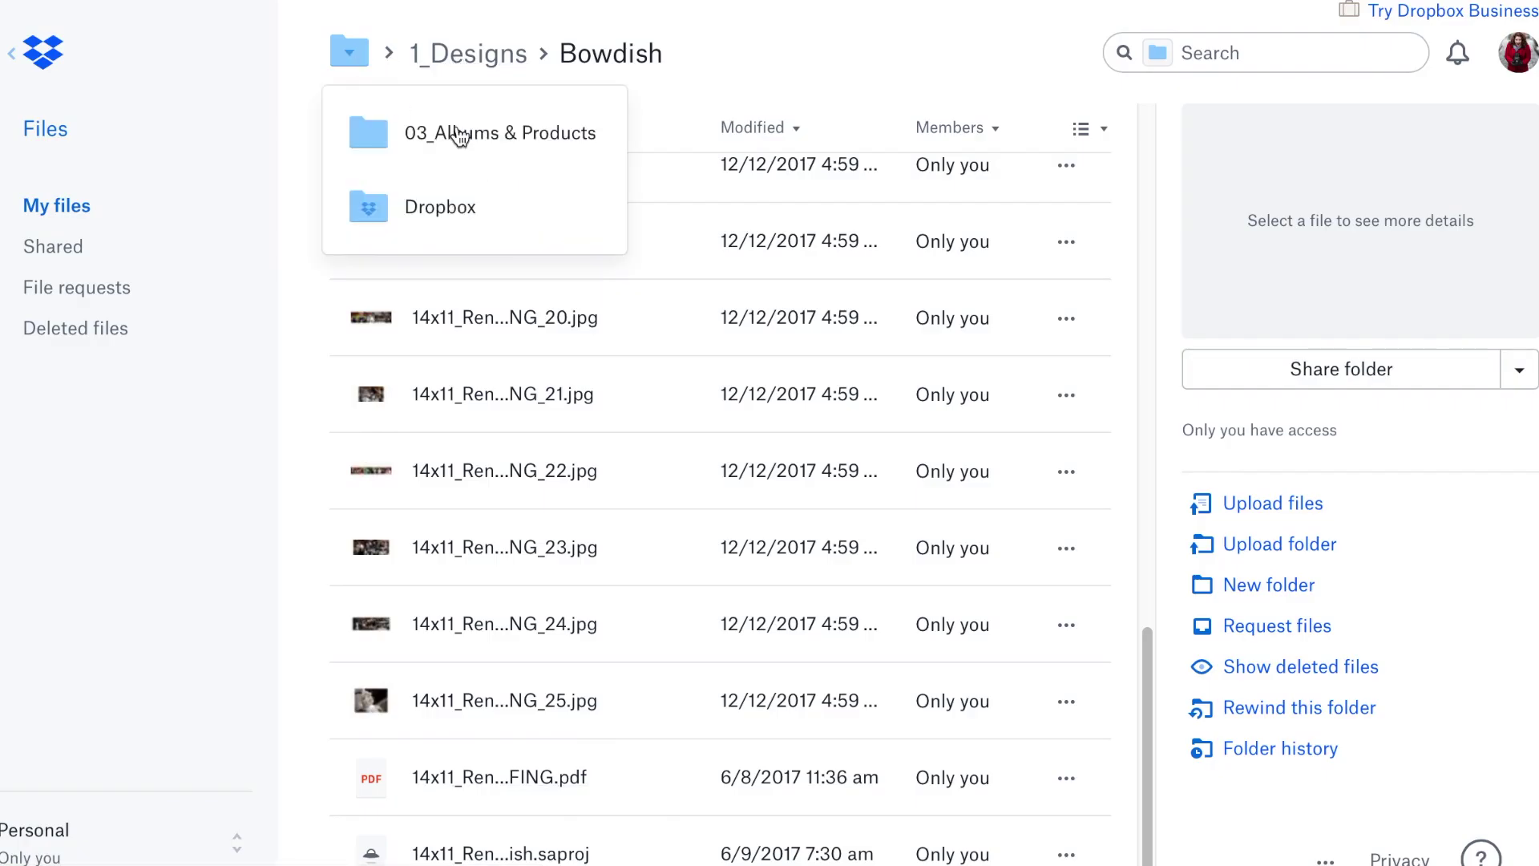
click(497, 204)
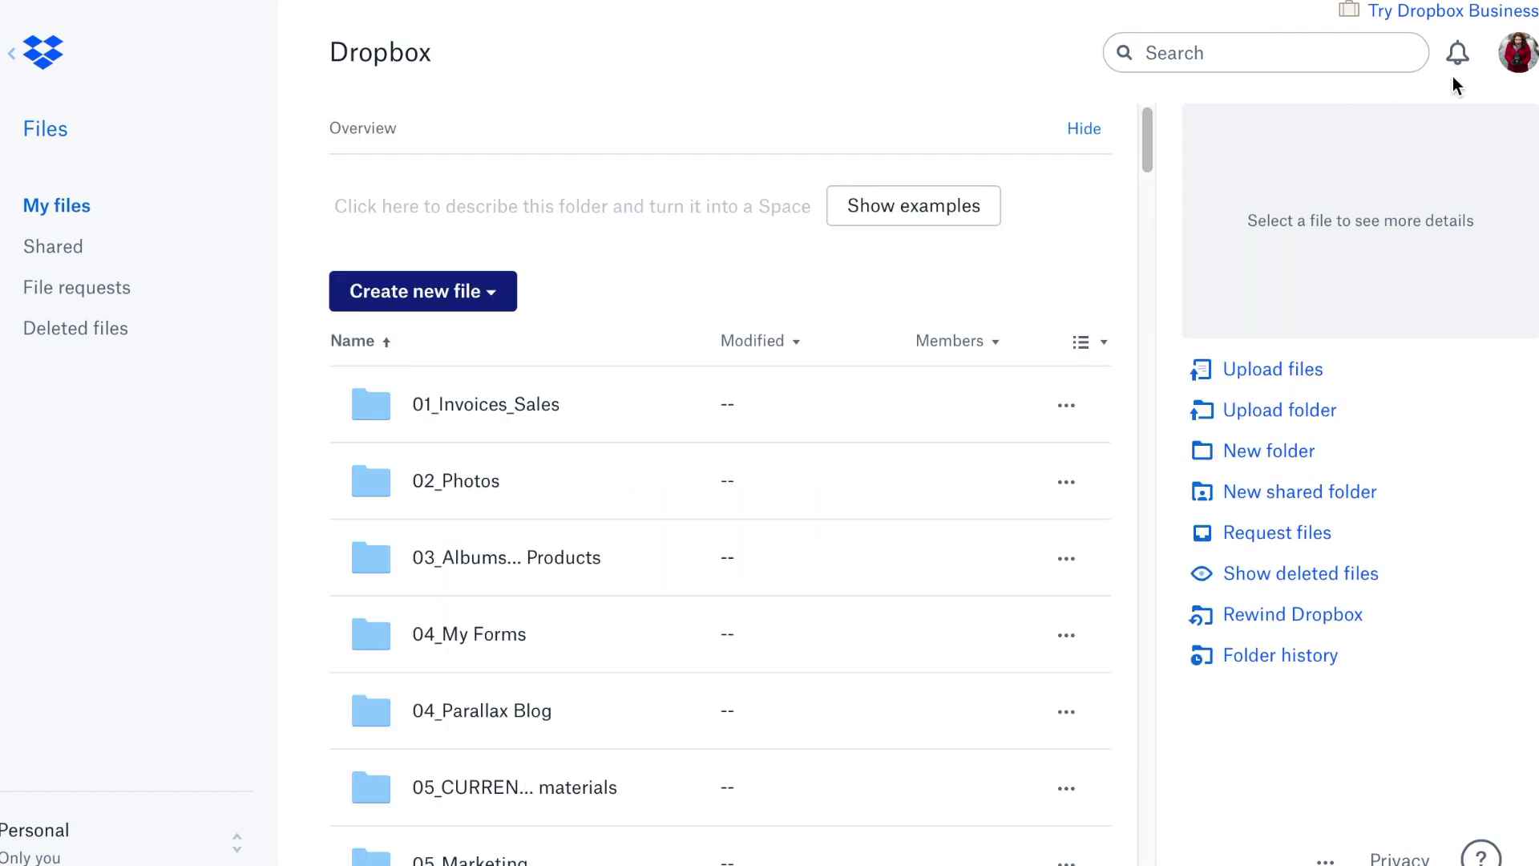
Step: Check the account's storage usage in the profile details
click(1523, 56)
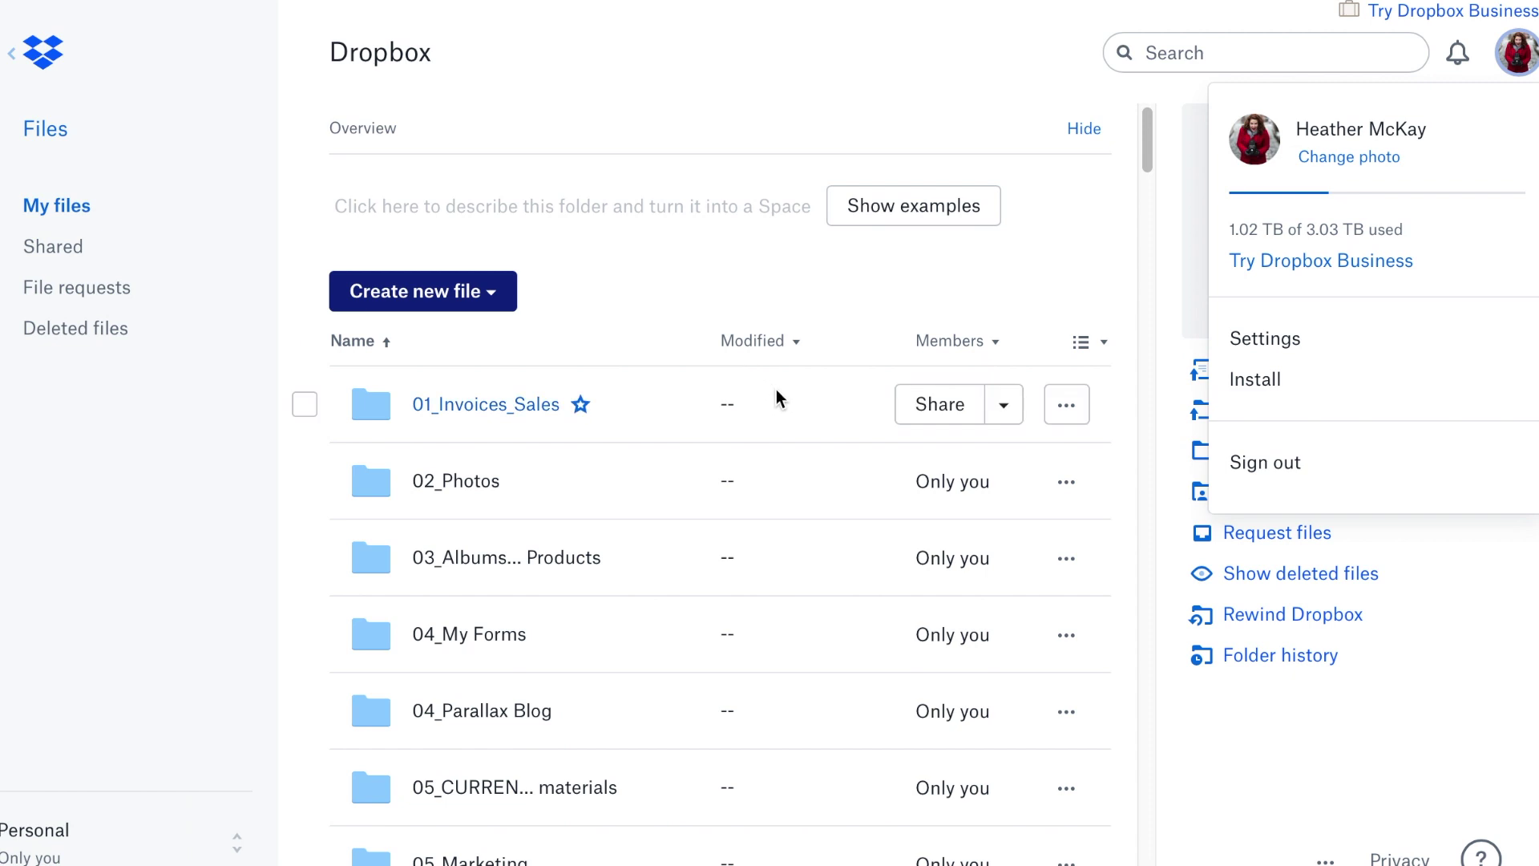
drag(1229, 229, 1408, 221)
click(1412, 233)
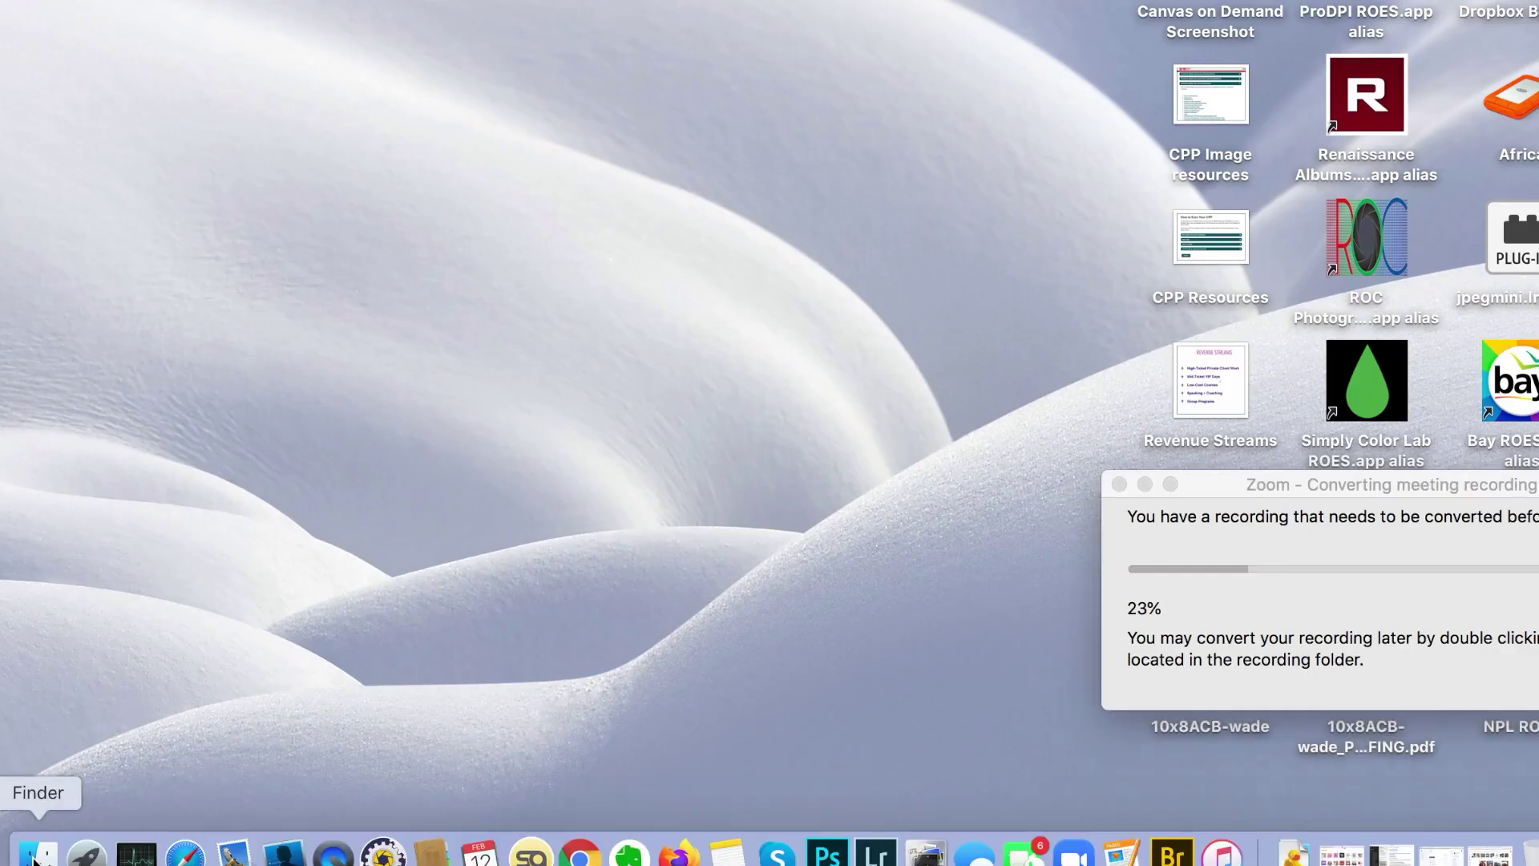
Step: Switch to Finder, find the Dropbox application among the installed applications, and open the synced Dropbox folder
click(37, 857)
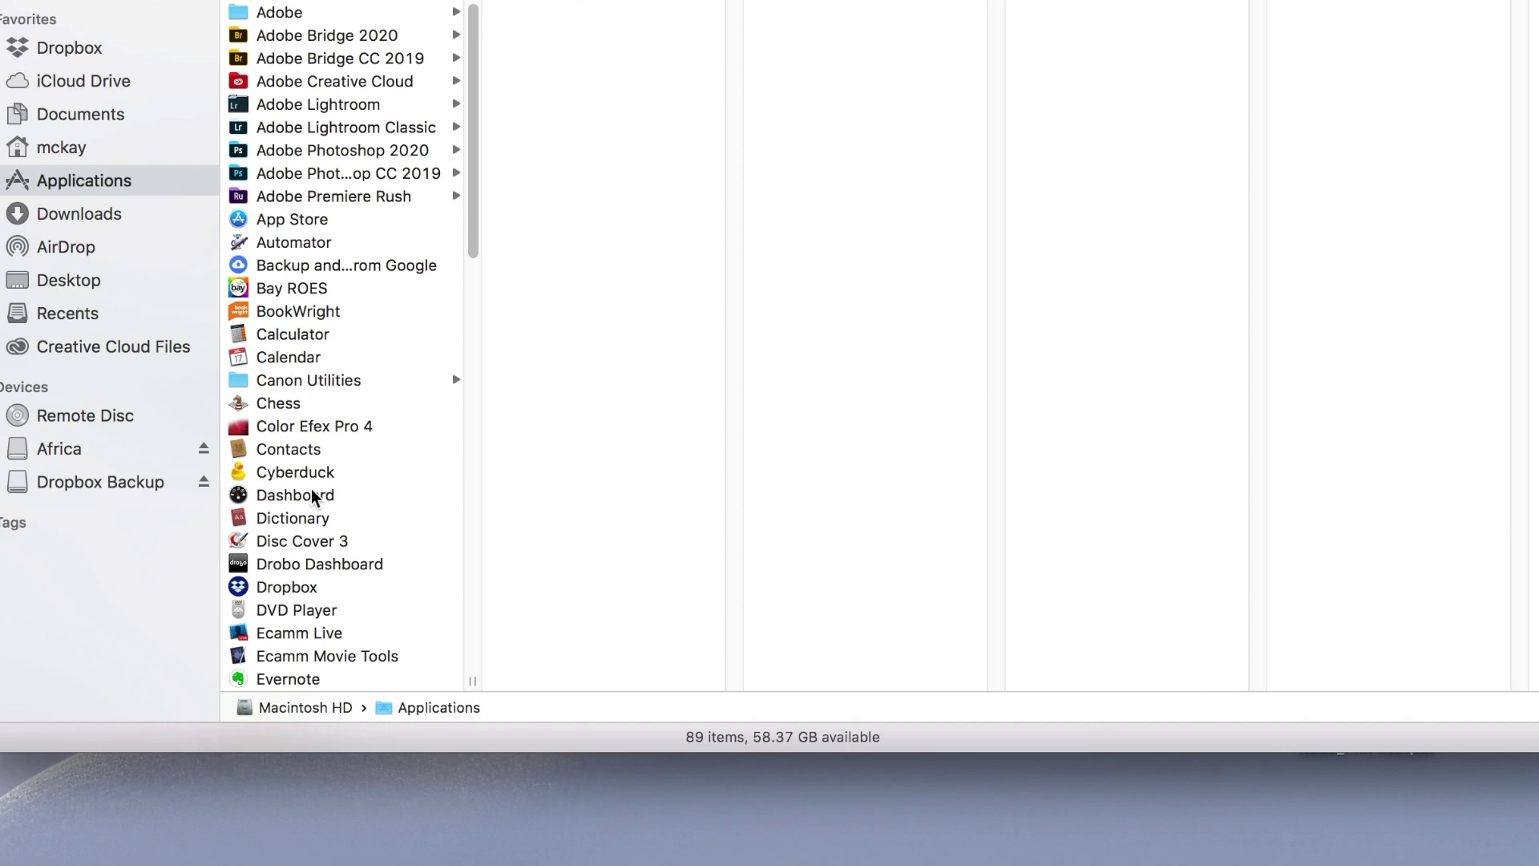
click(272, 588)
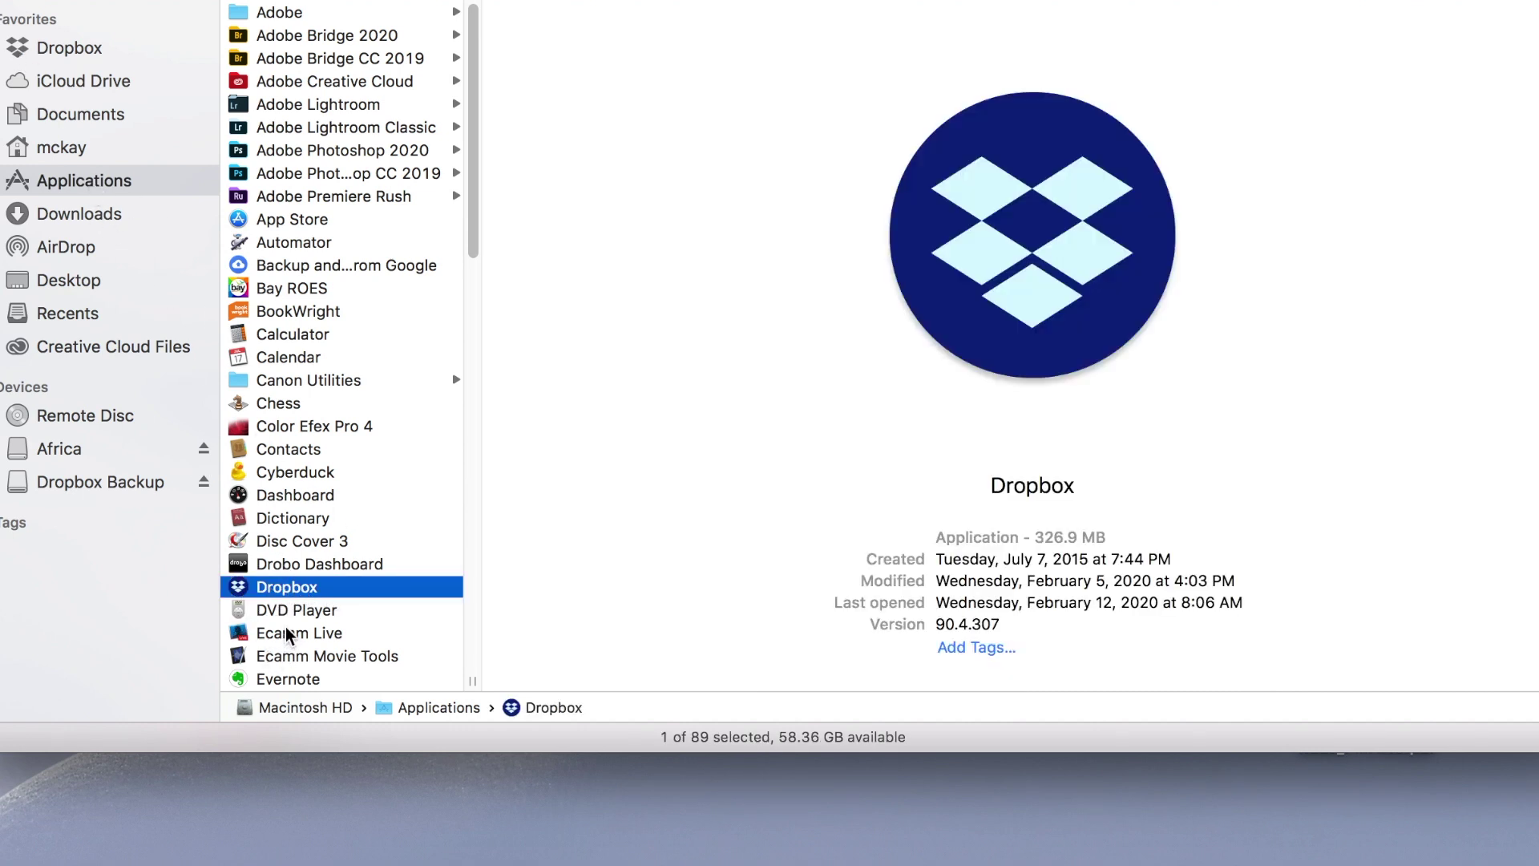
click(108, 48)
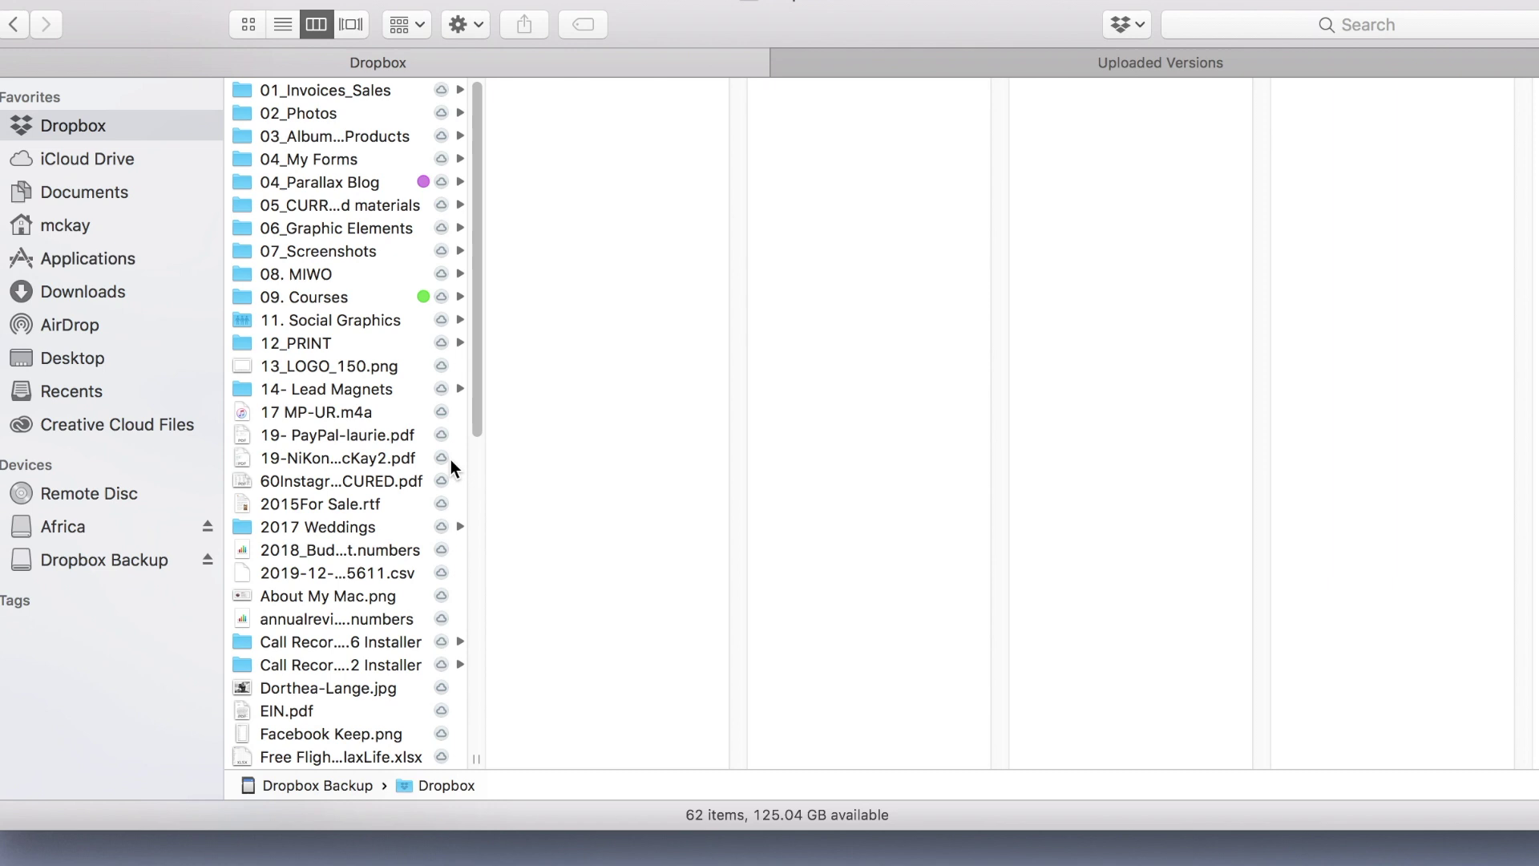
Step: Preview 3 different album companies.jpg in the 03 subfolder of 11. Social Graphics and examine its Dropbox link and Smart Sync options
click(330, 320)
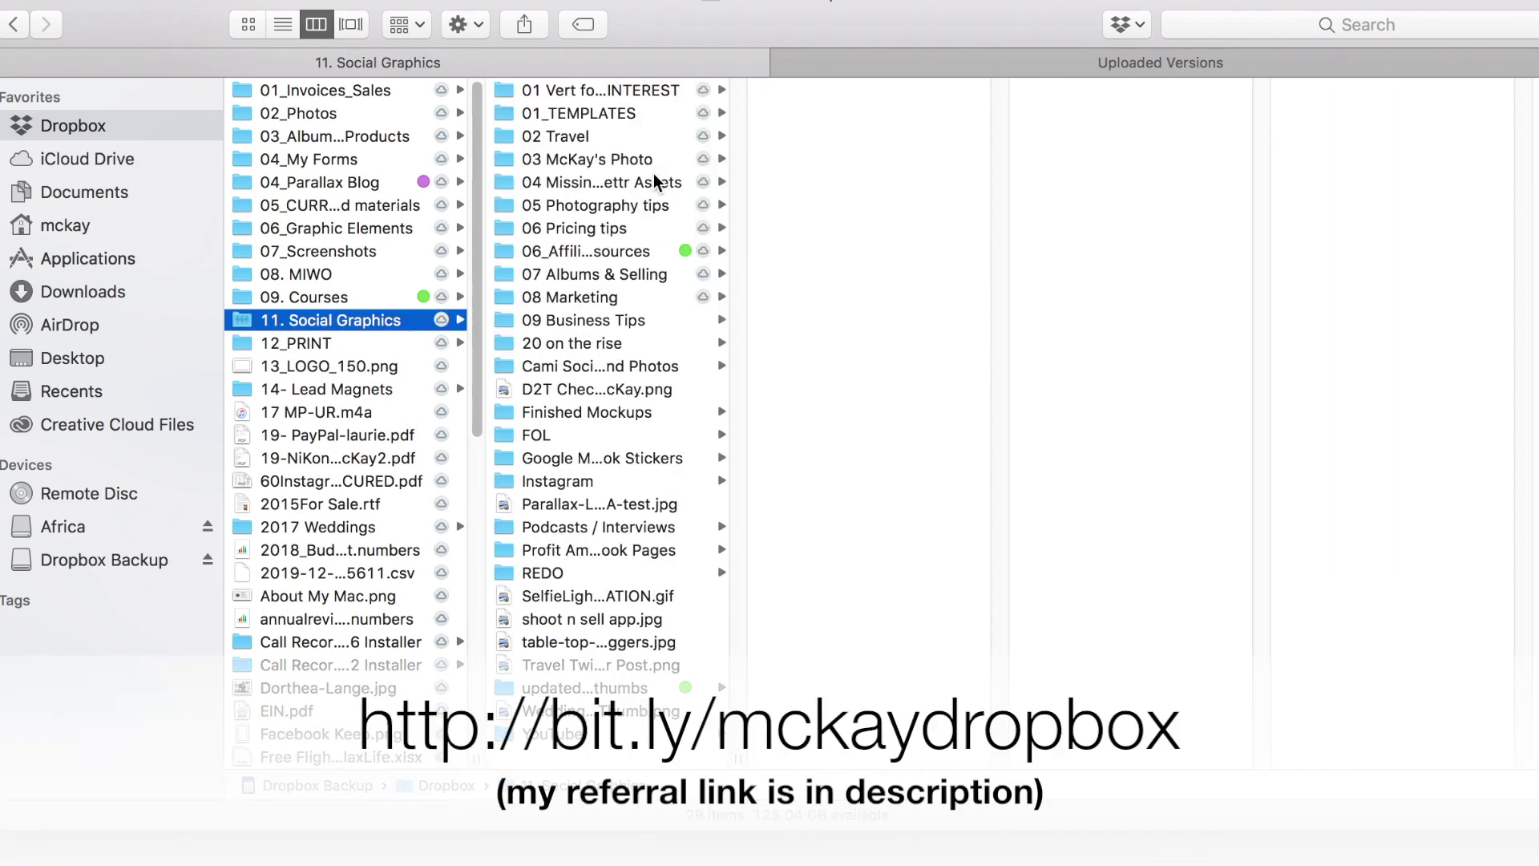
click(656, 160)
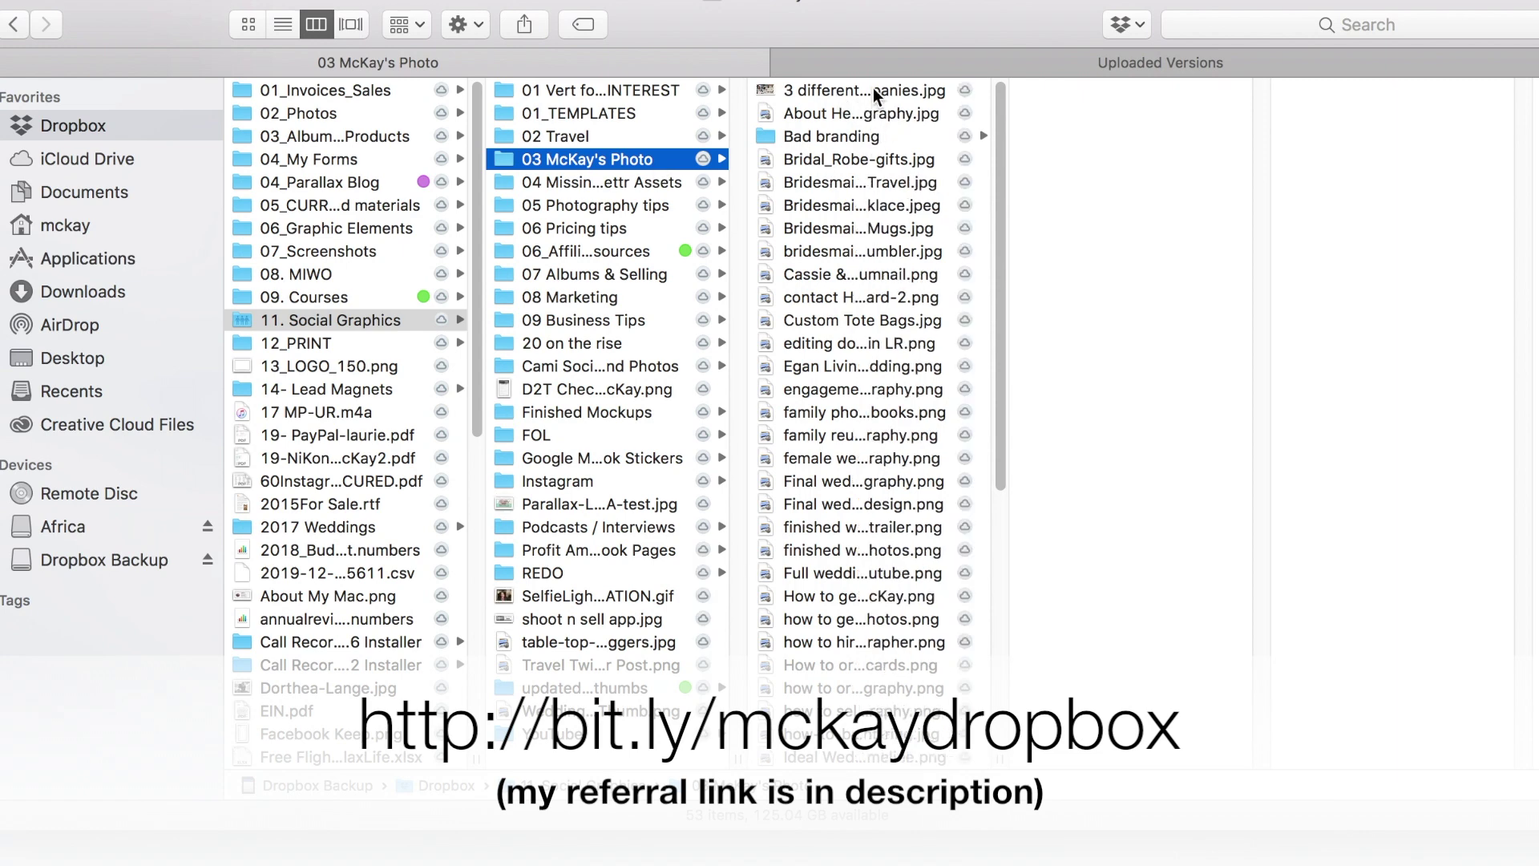
click(876, 92)
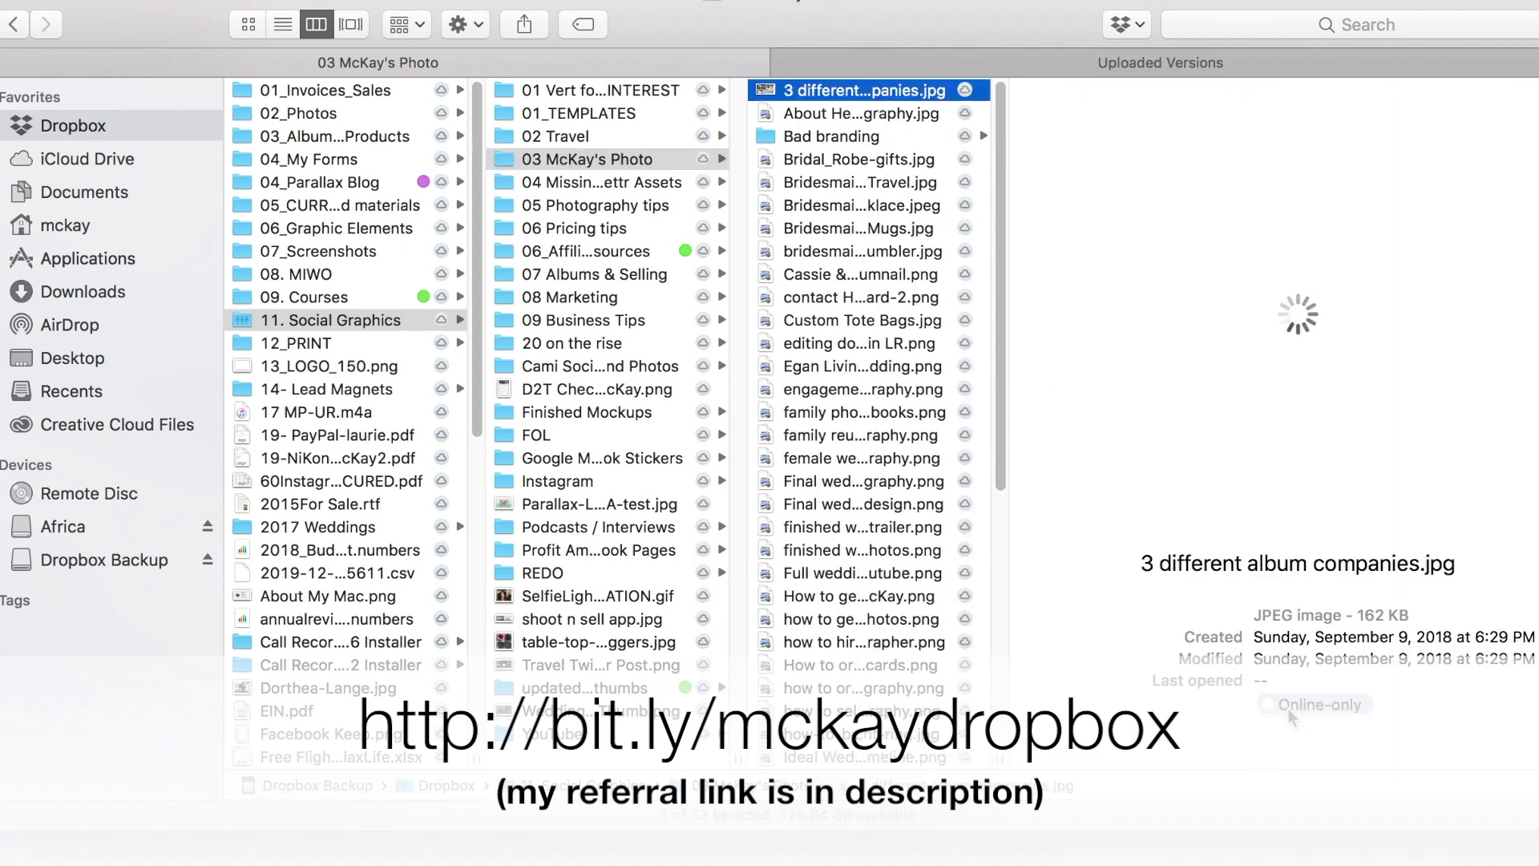
right_click(841, 90)
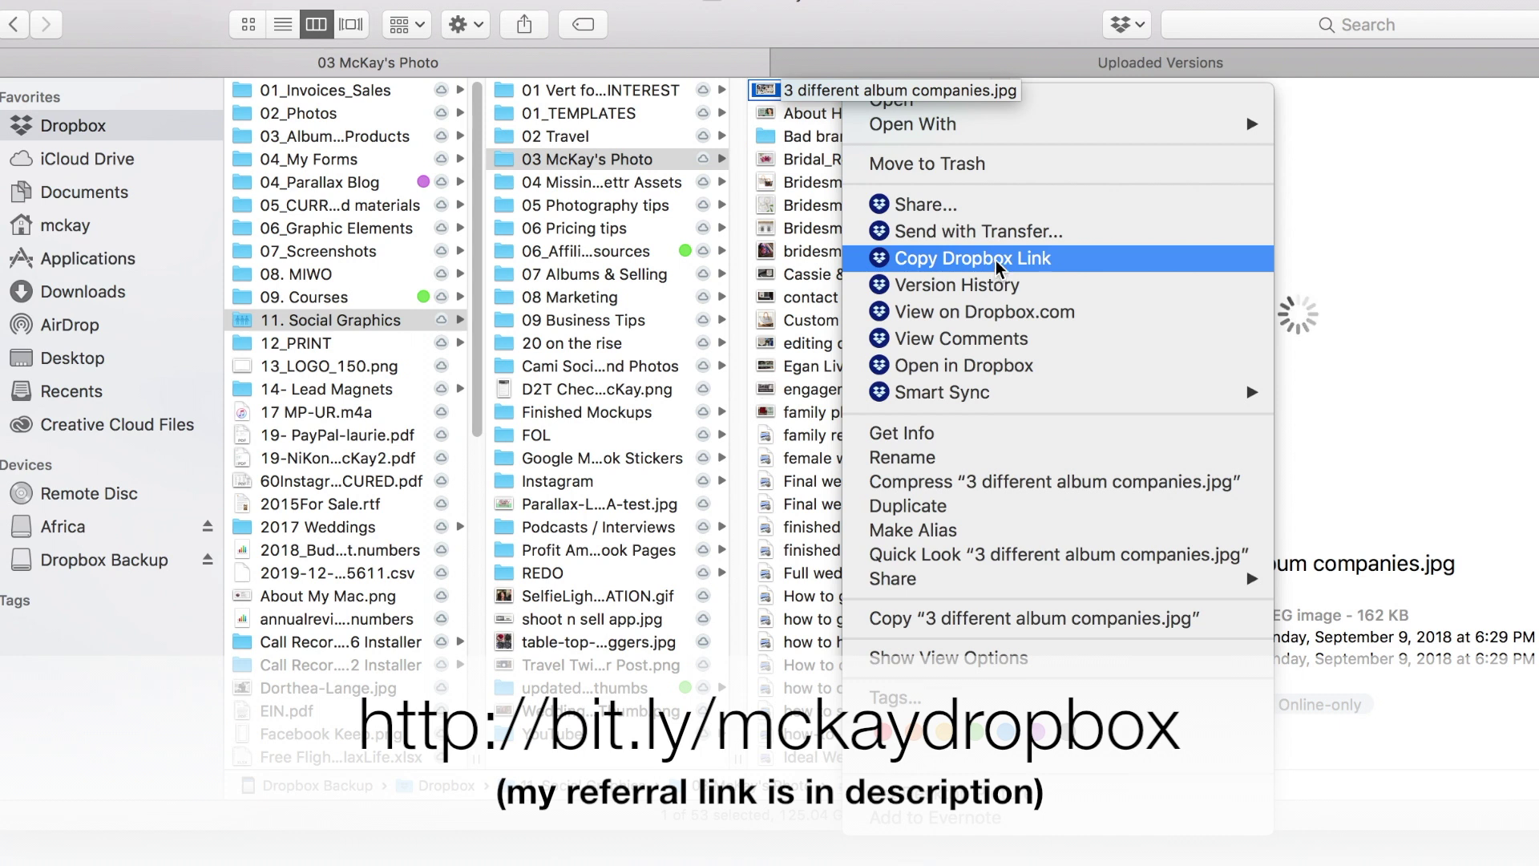
mouse_move(981, 392)
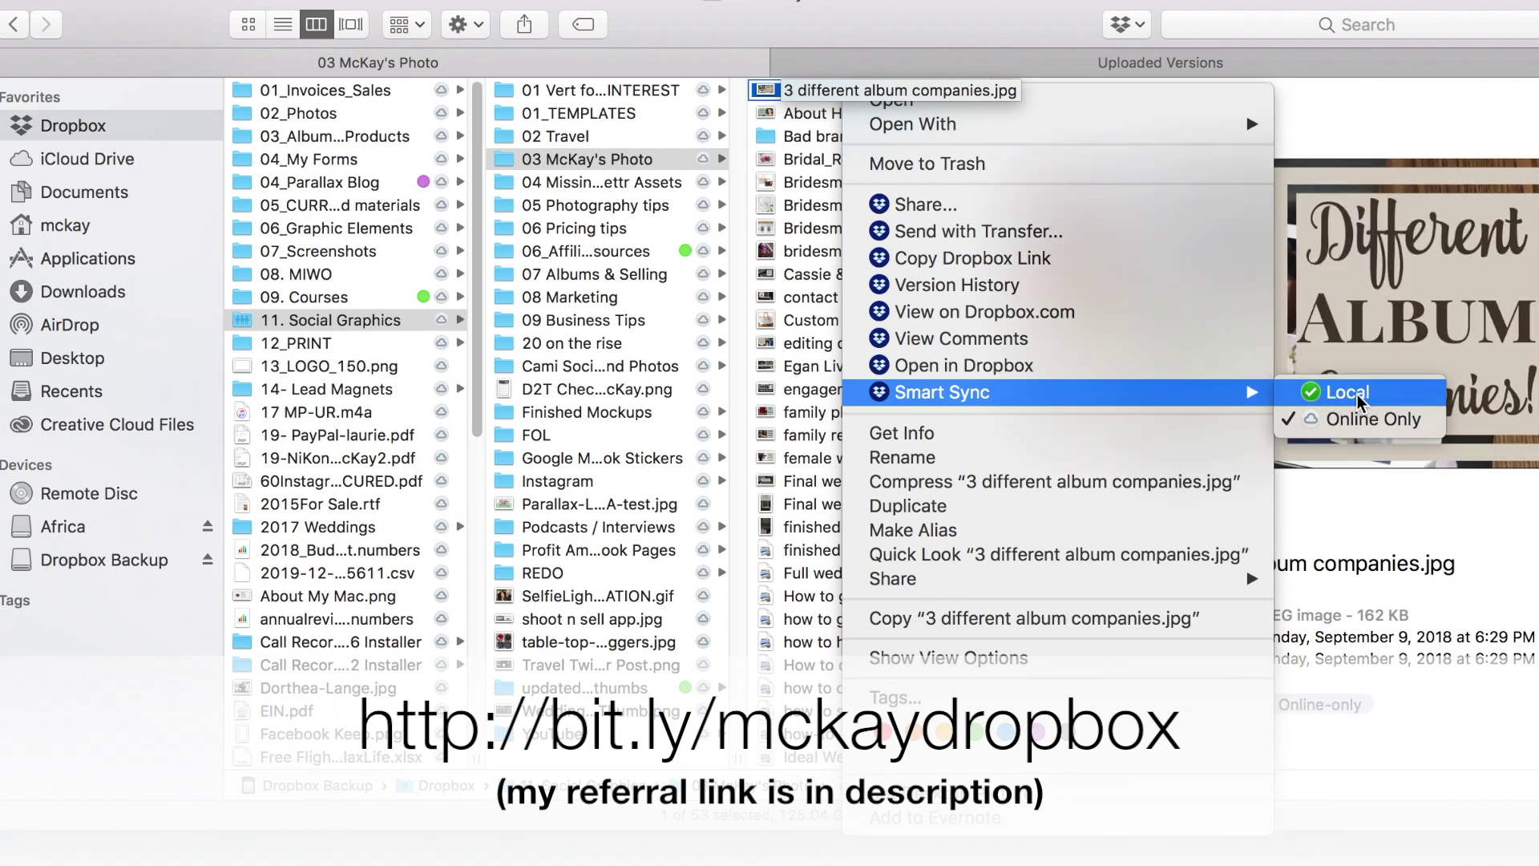
click(893, 28)
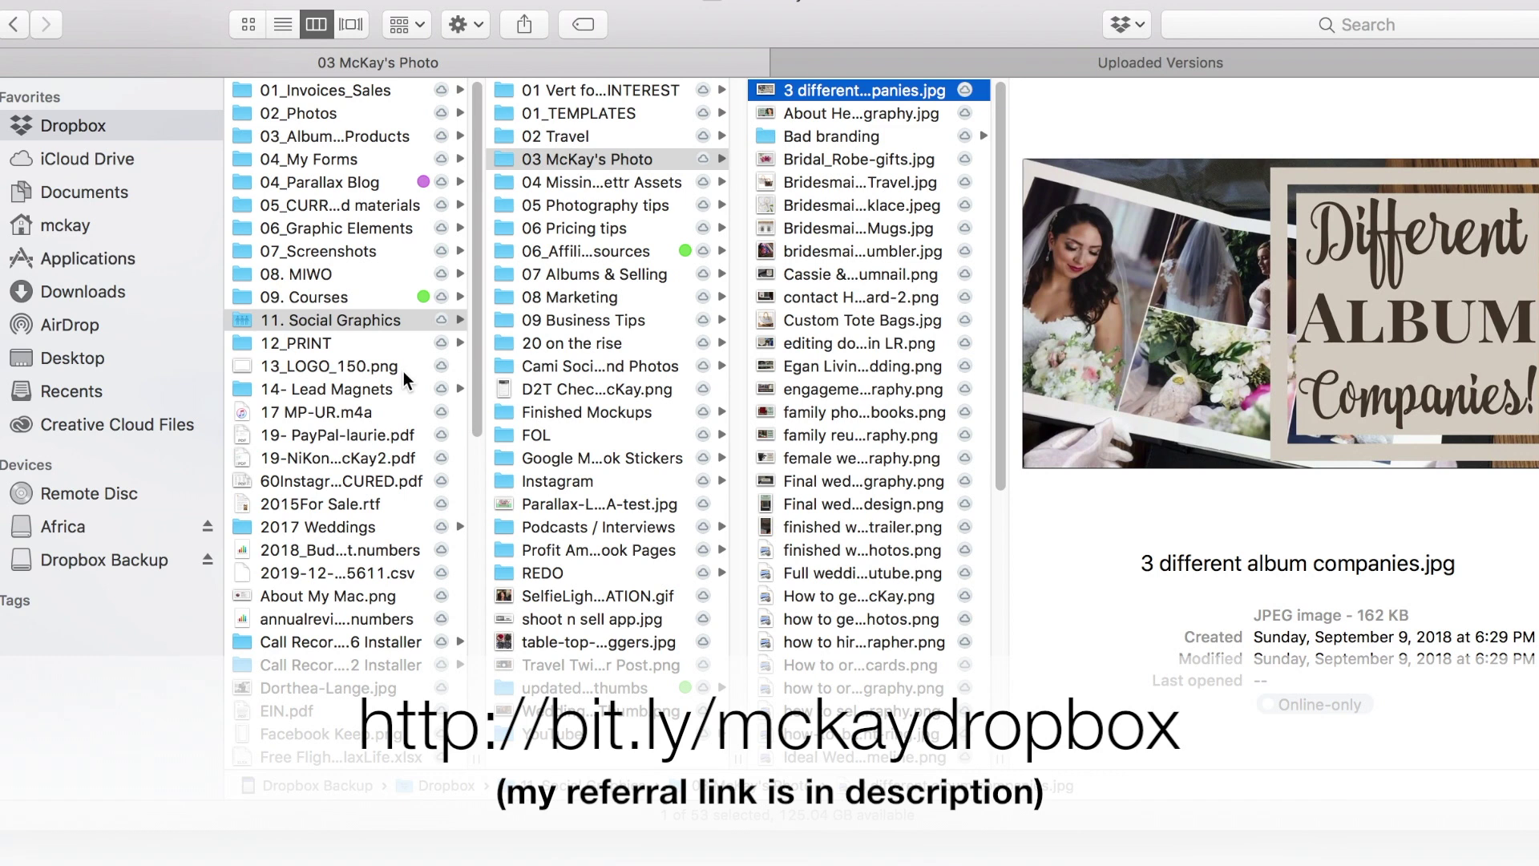
Step: Open the Dropbox folder on the Dropbox Backup drive and look through its contents
click(65, 565)
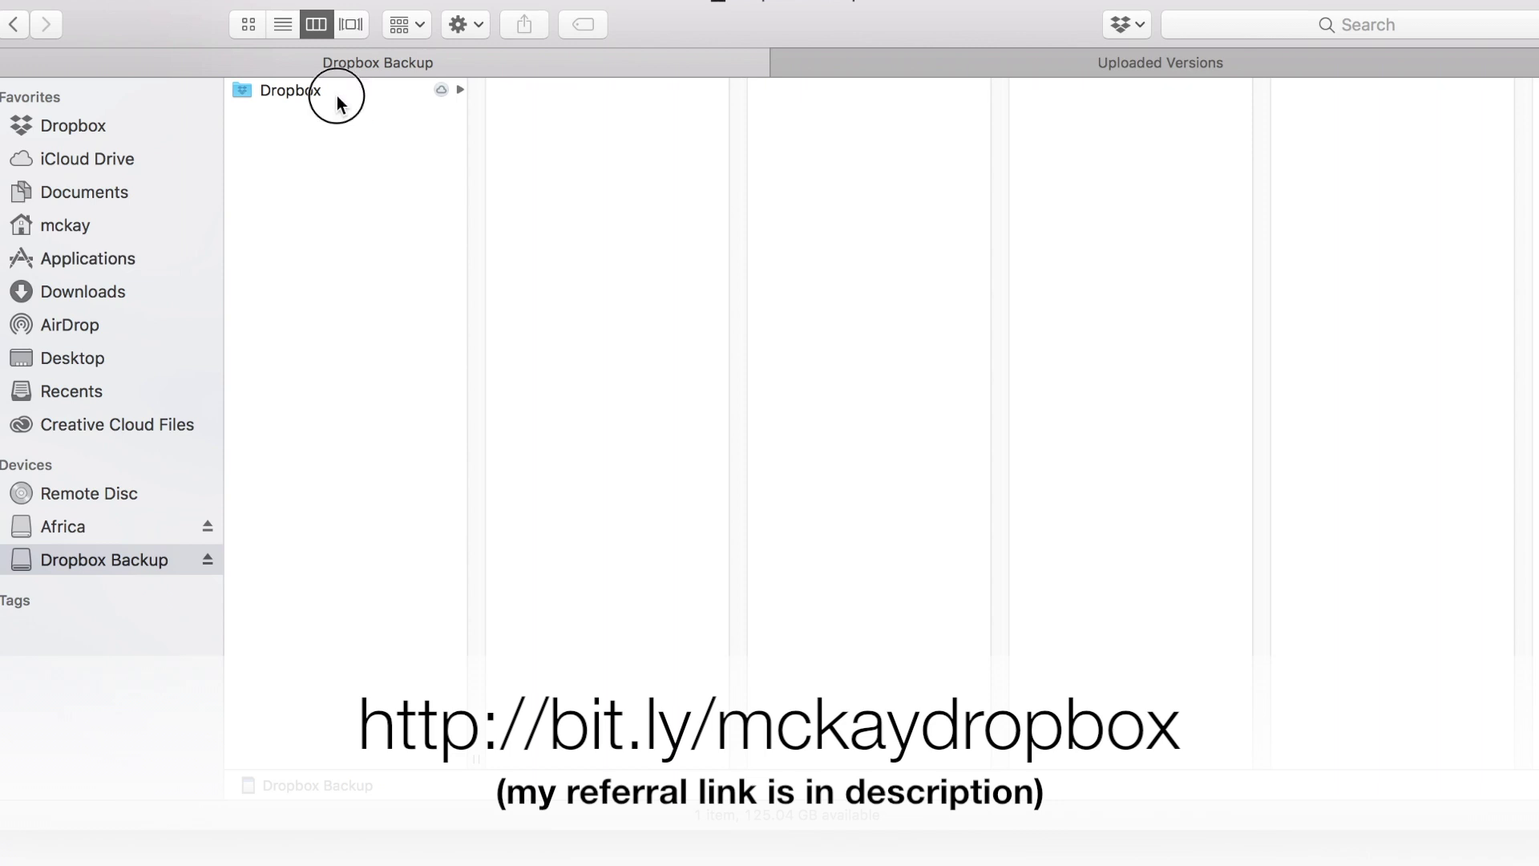
click(337, 94)
scroll(646, 587, down, 10)
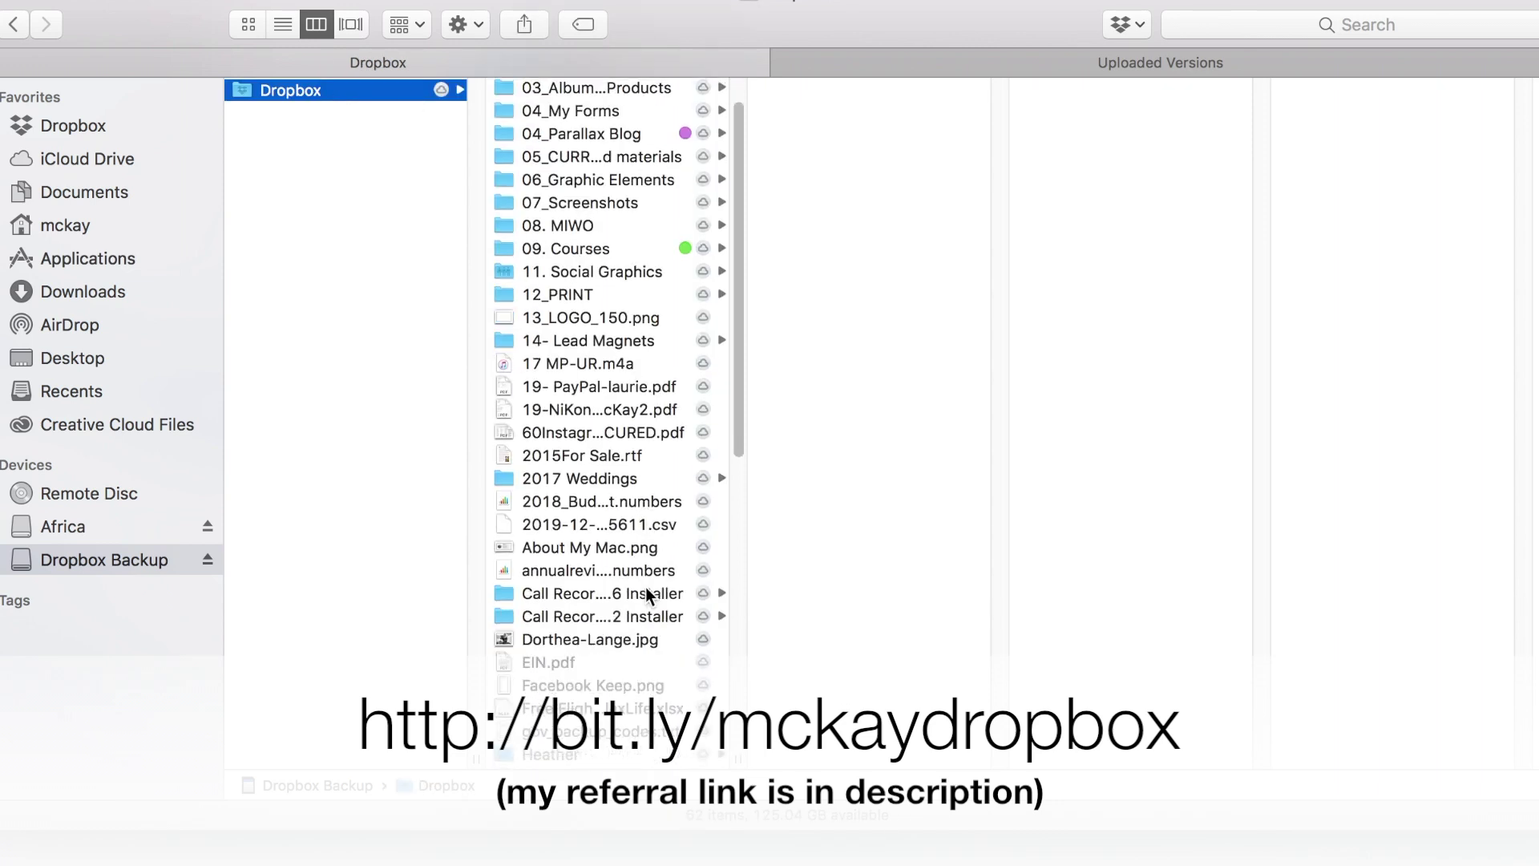
scroll(645, 590, up, 10)
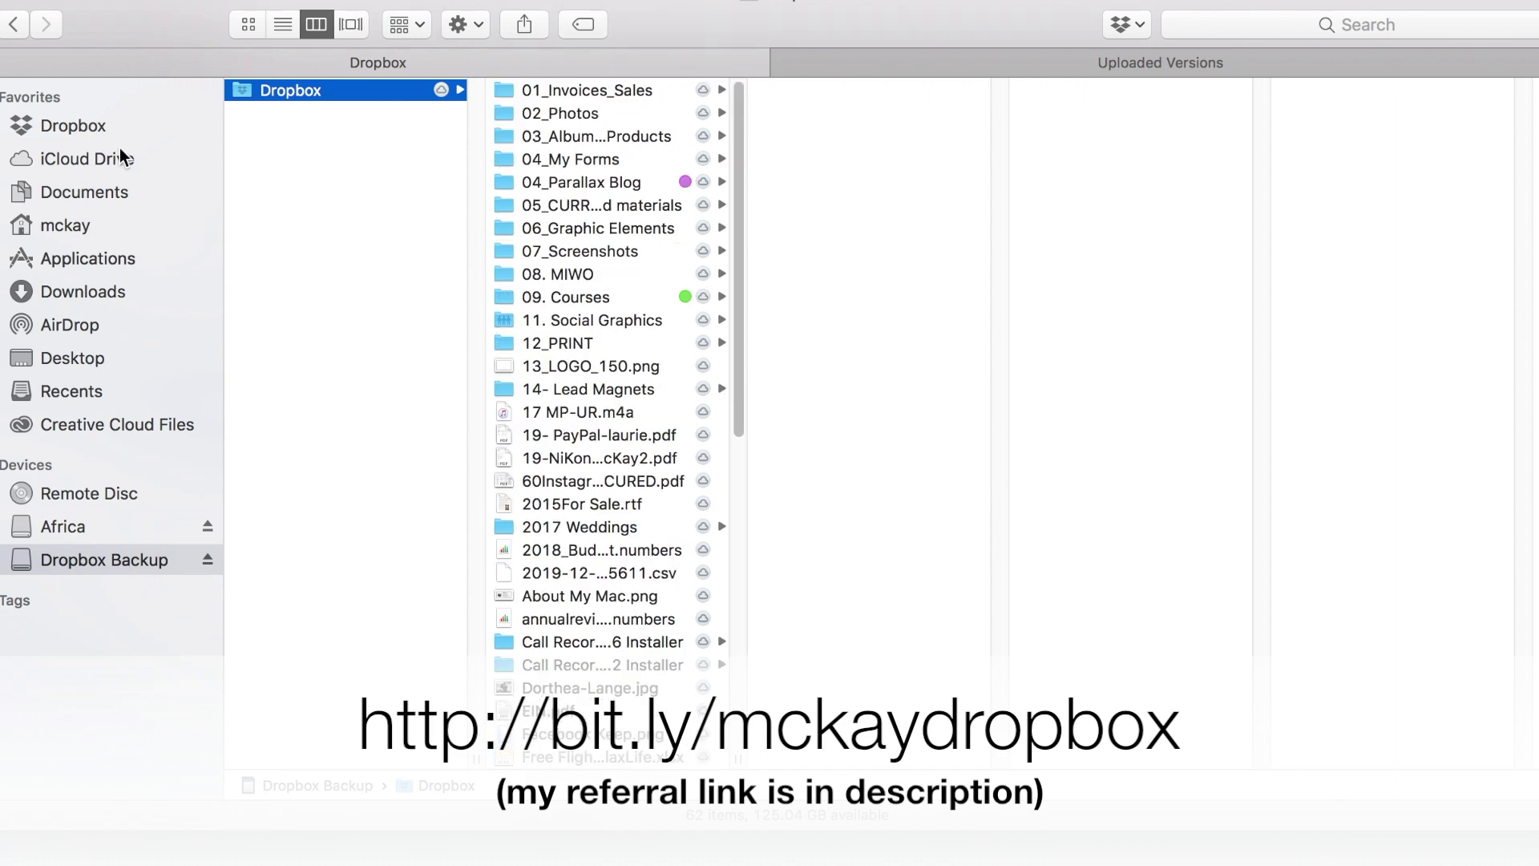
Step: Preview Attending First Convention.png in the 09 Business Tips subfolder of 11. Social Graphics and examine its Dropbox sharing options
click(89, 130)
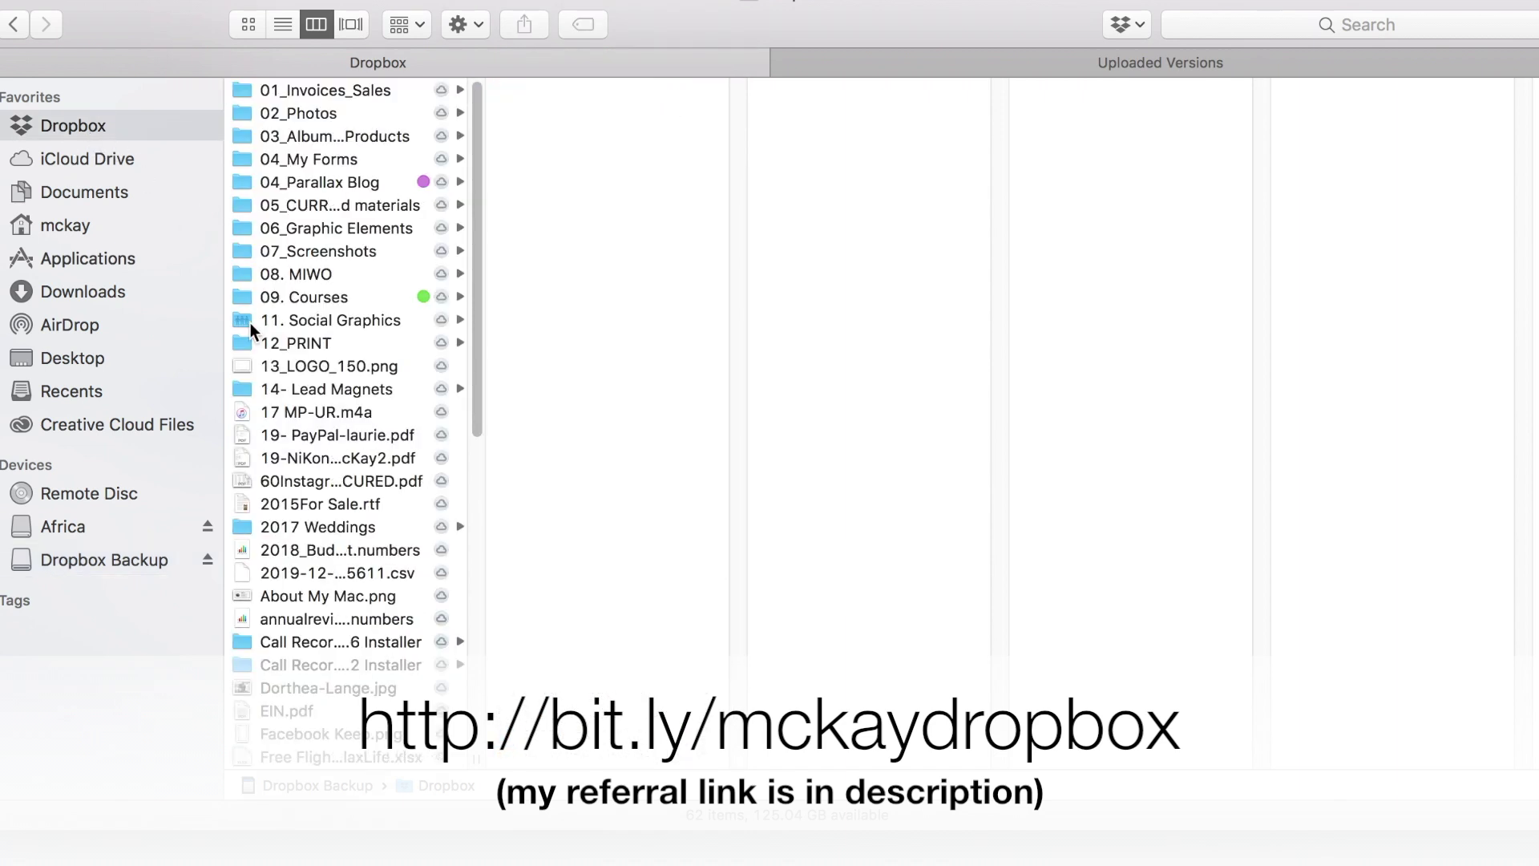
click(381, 325)
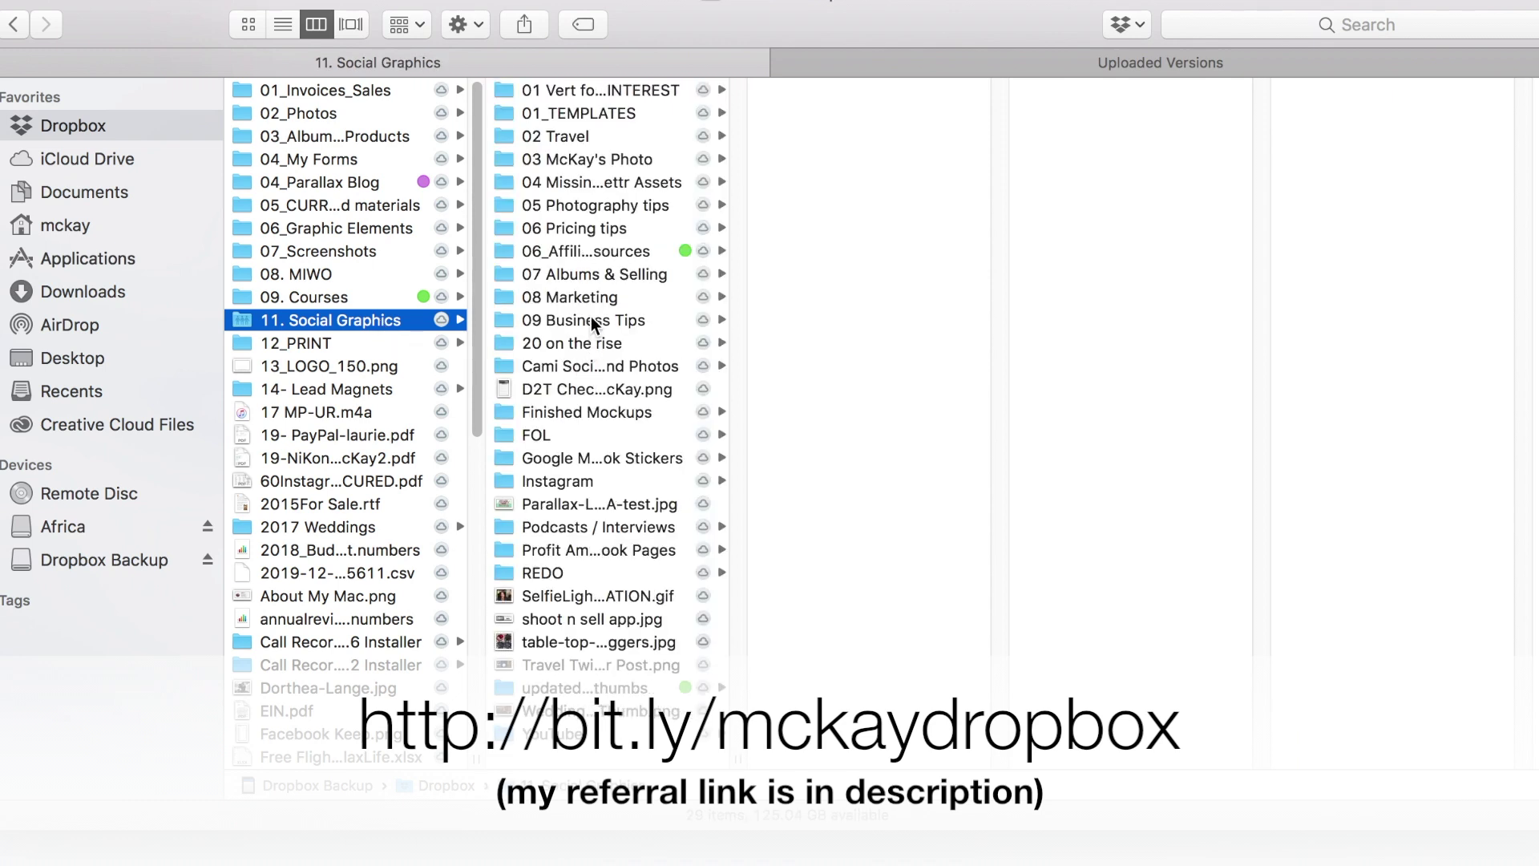
click(592, 320)
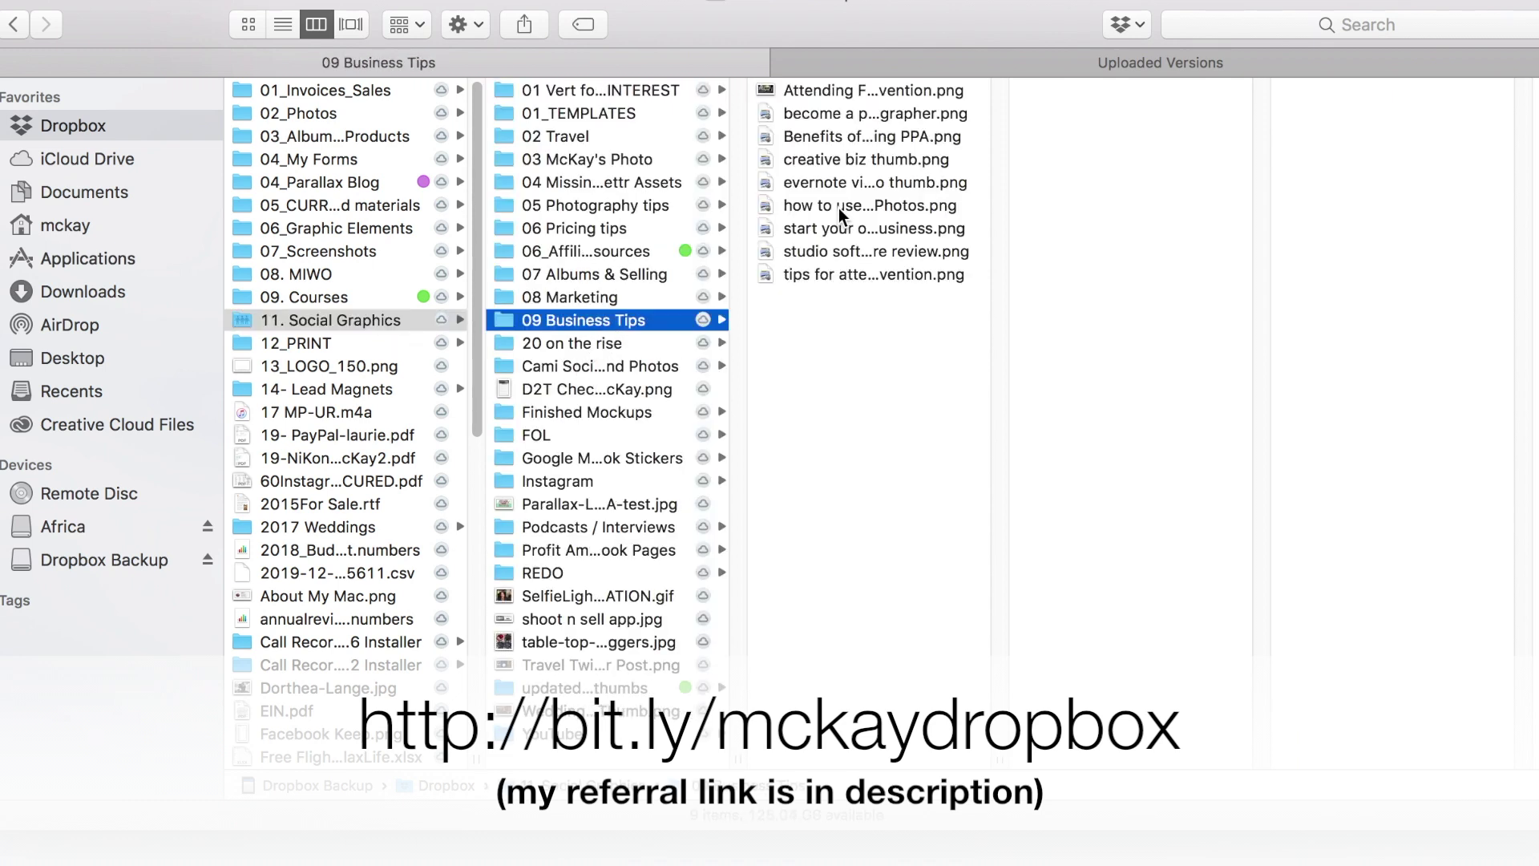
click(795, 89)
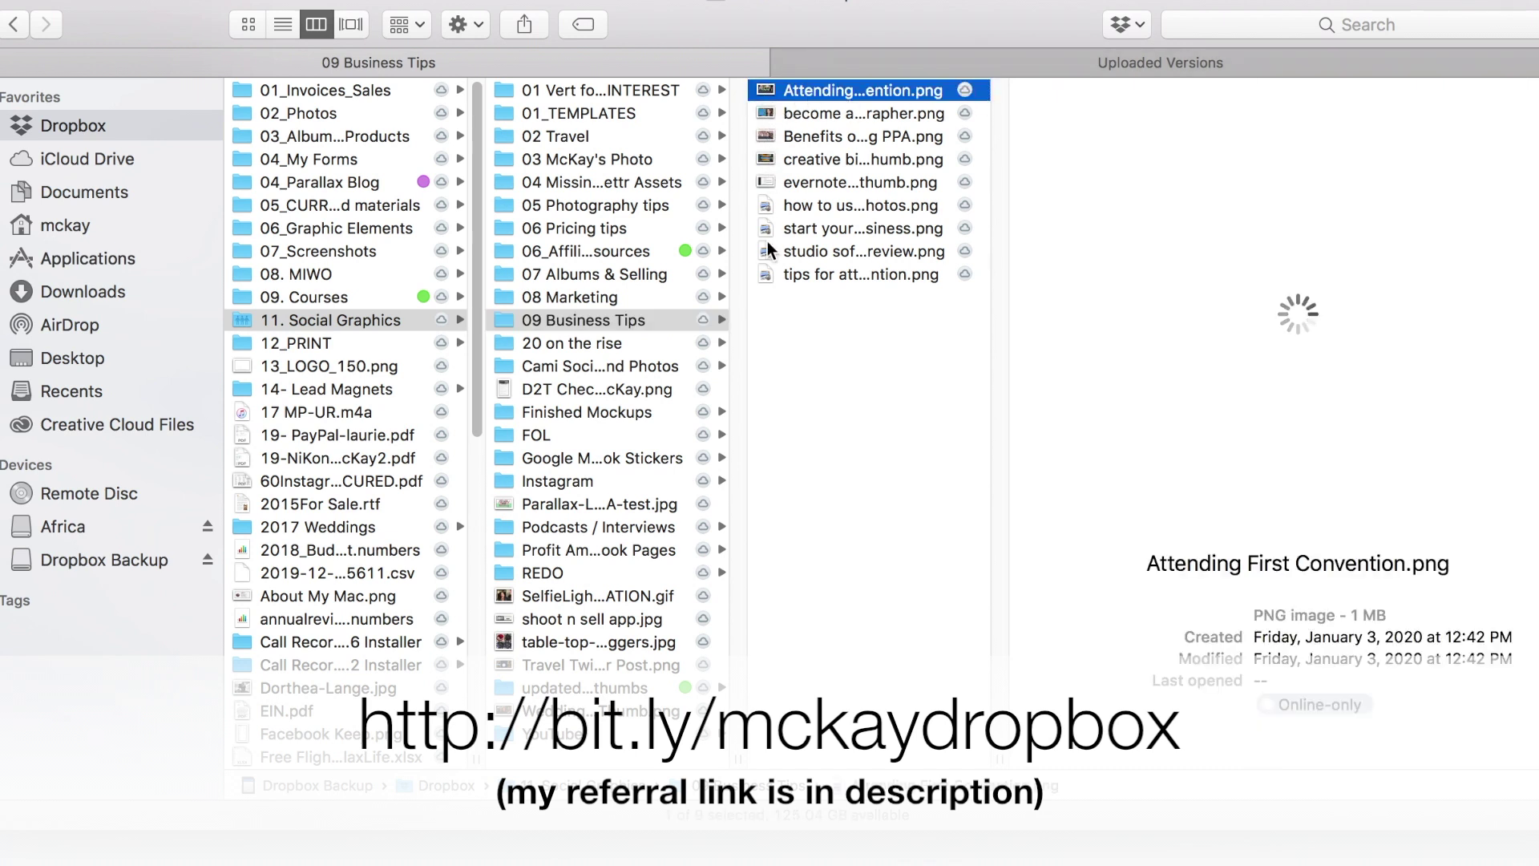
right_click(860, 94)
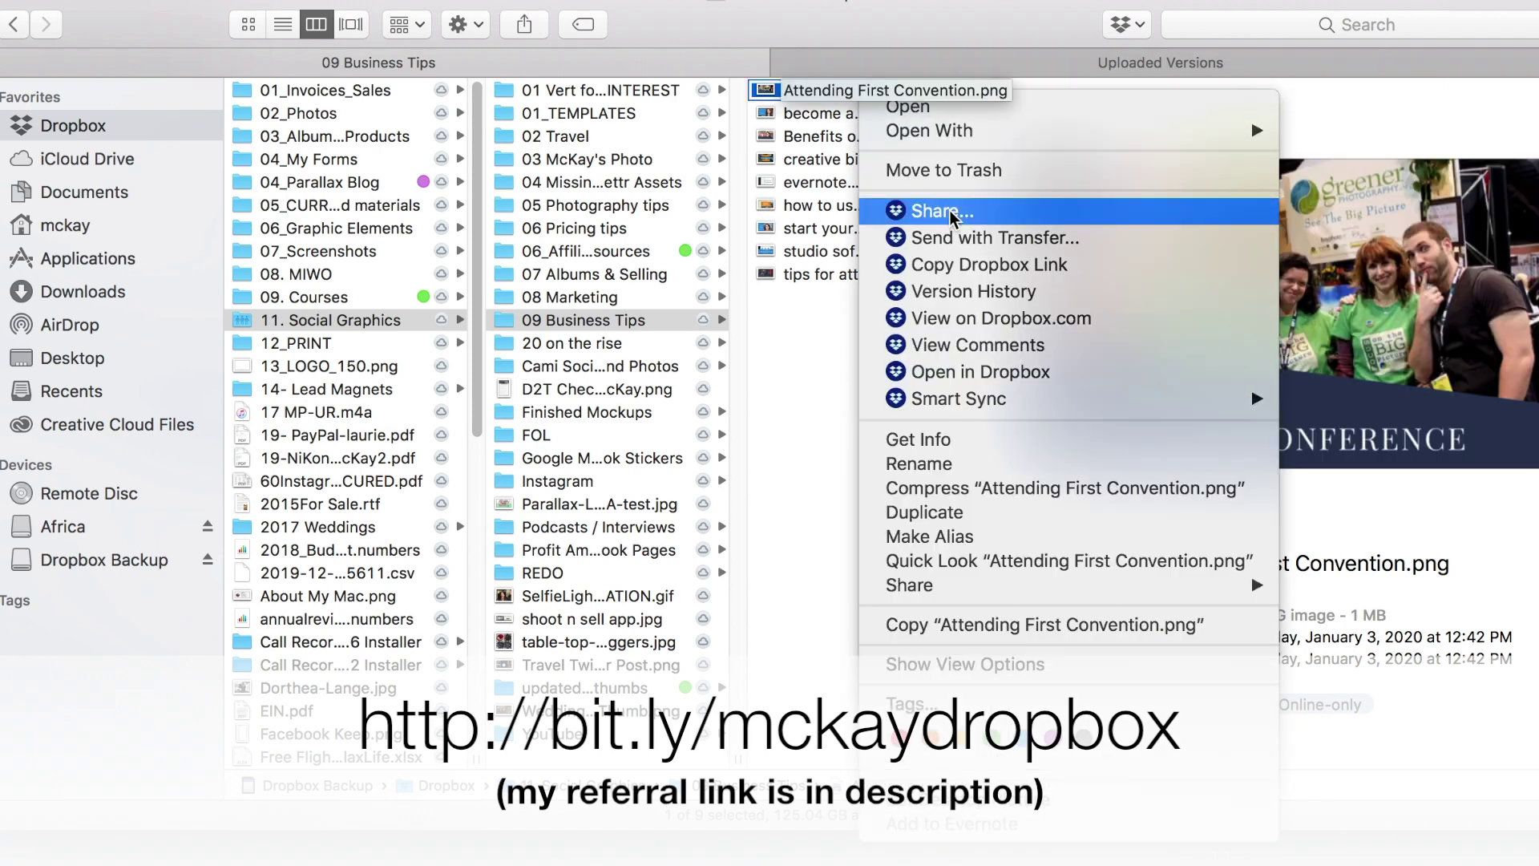
click(763, 93)
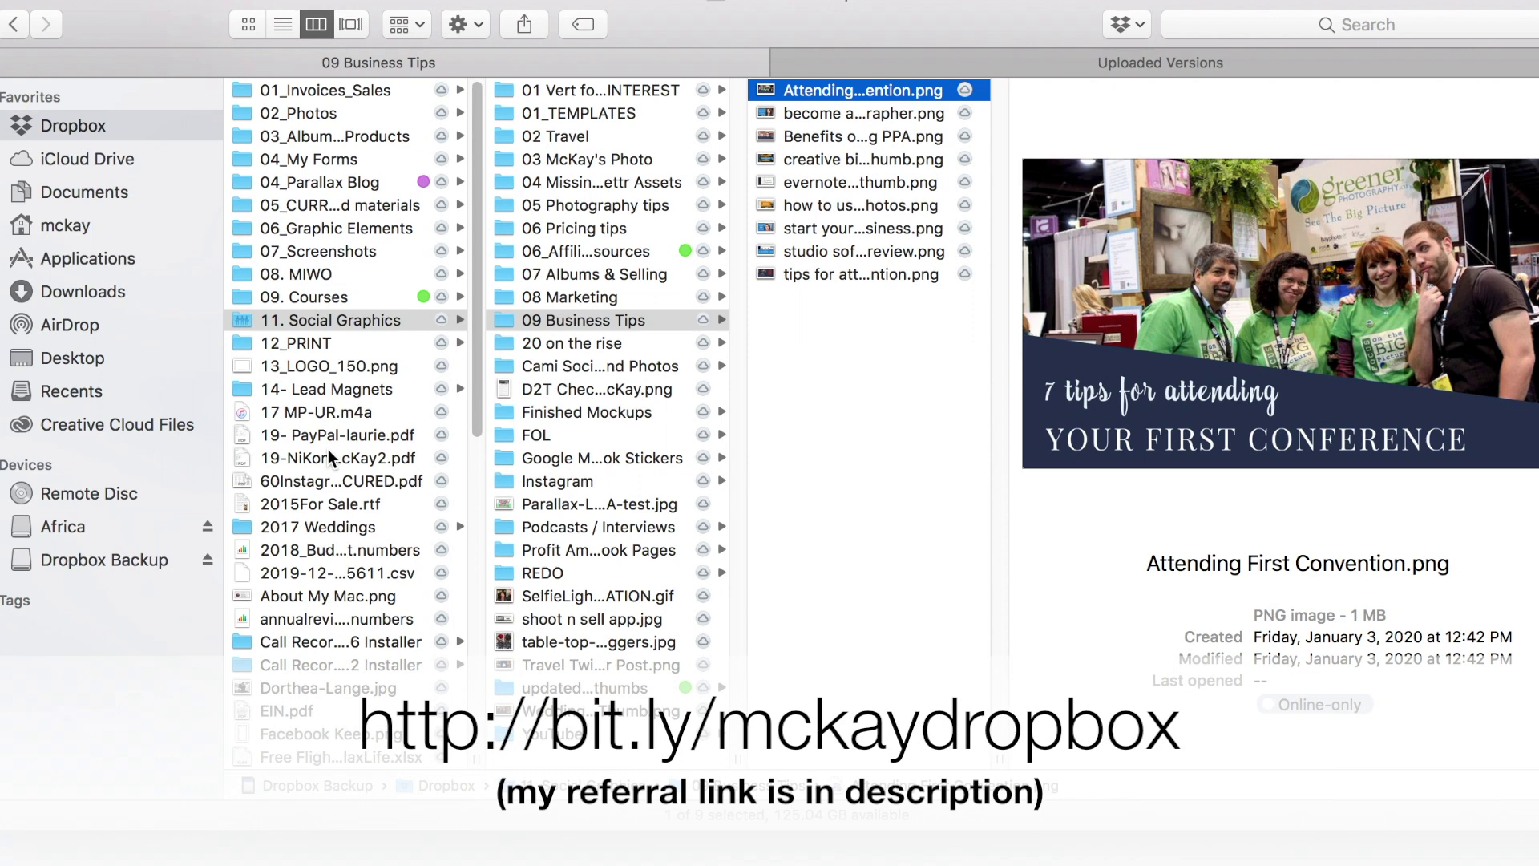
Step: Show the installed Dropbox application's details and return to the synced Dropbox folder
mouse_move(445, 466)
click(133, 258)
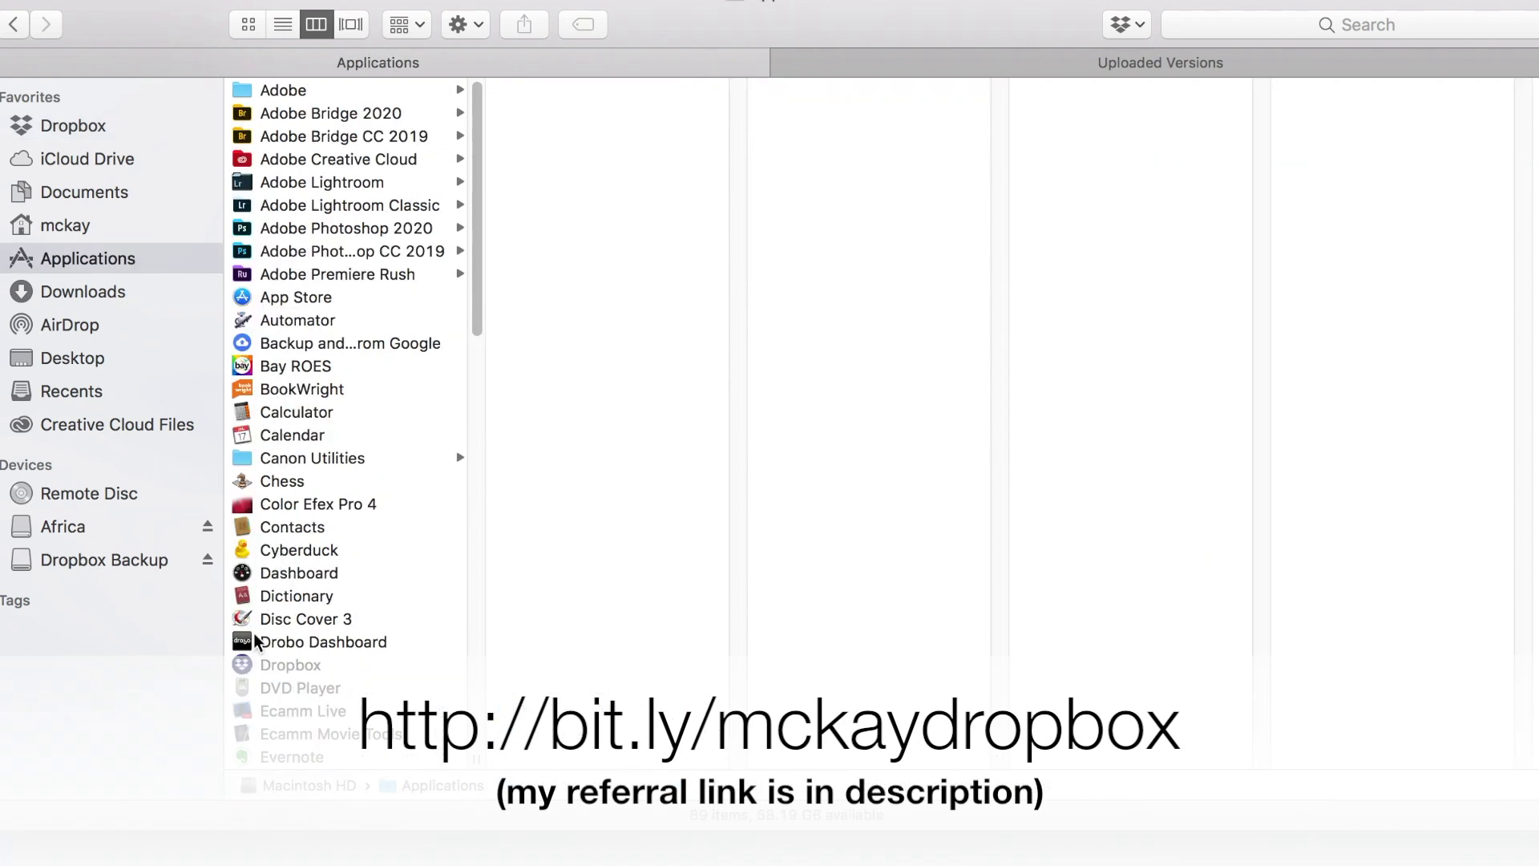
click(303, 665)
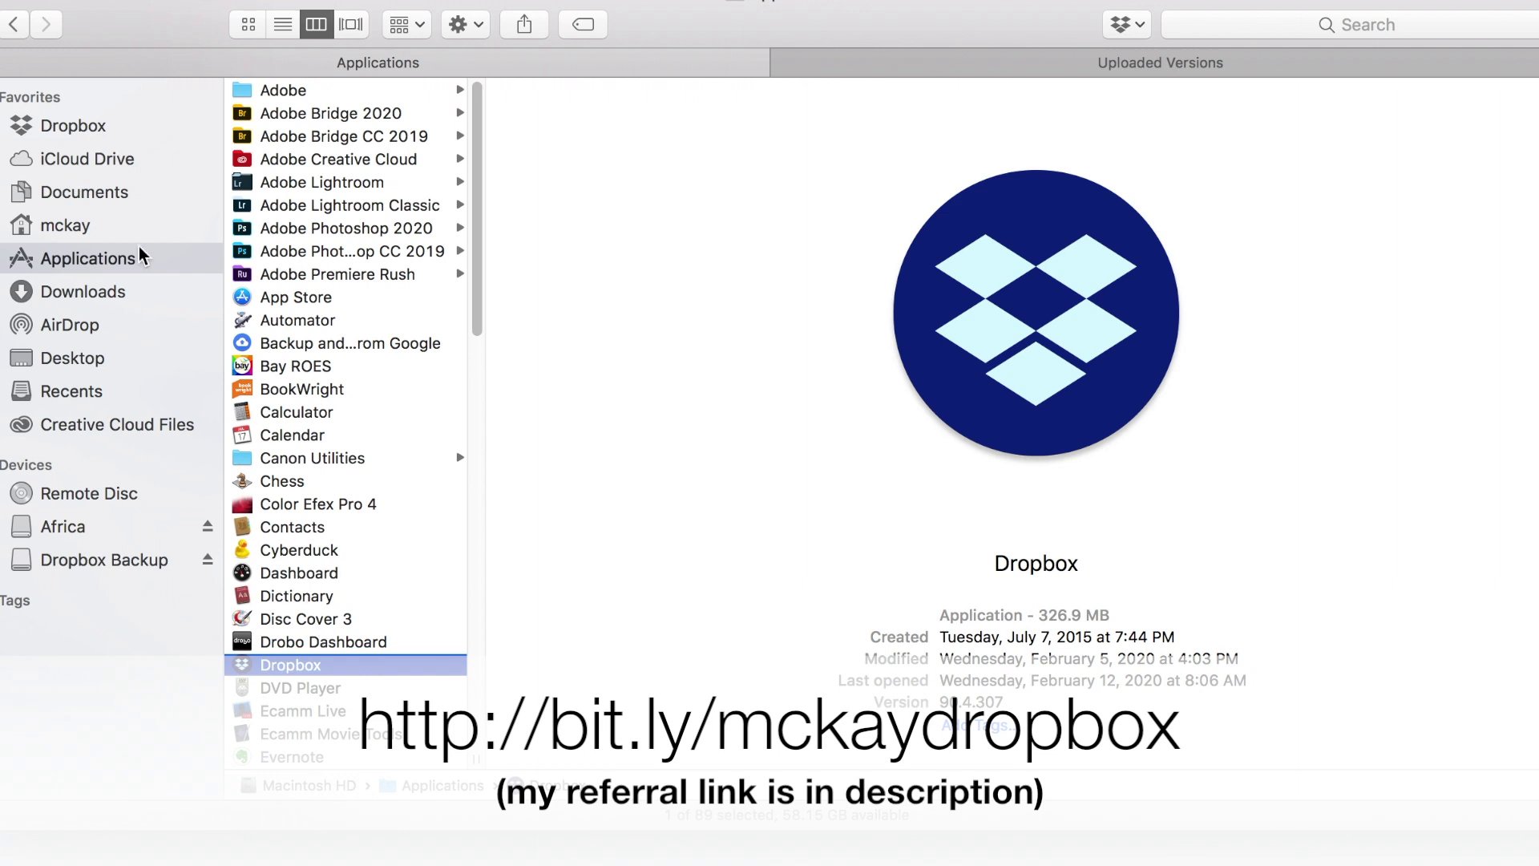
click(107, 133)
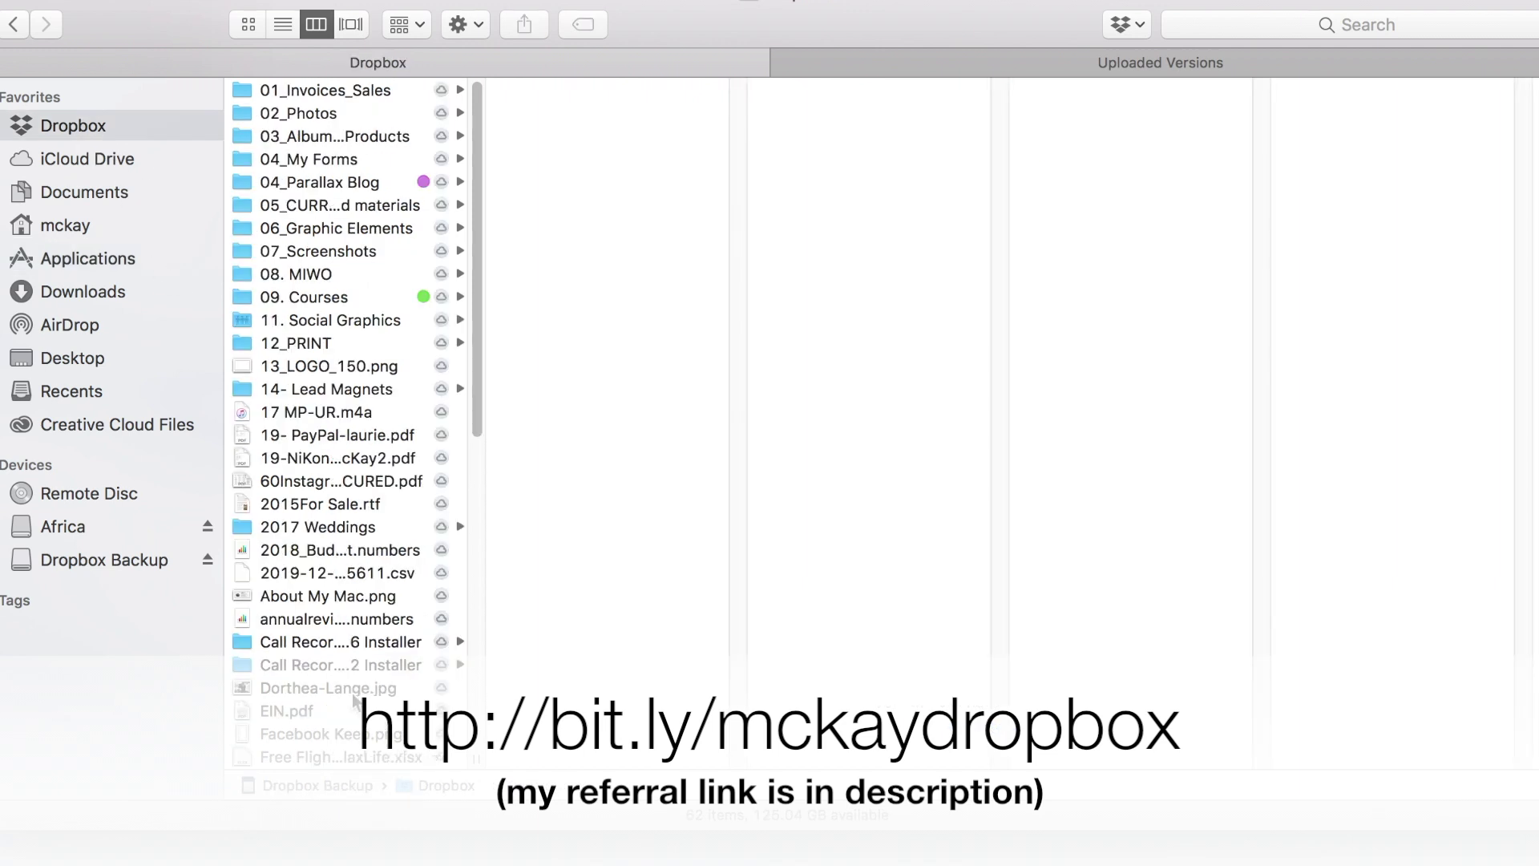